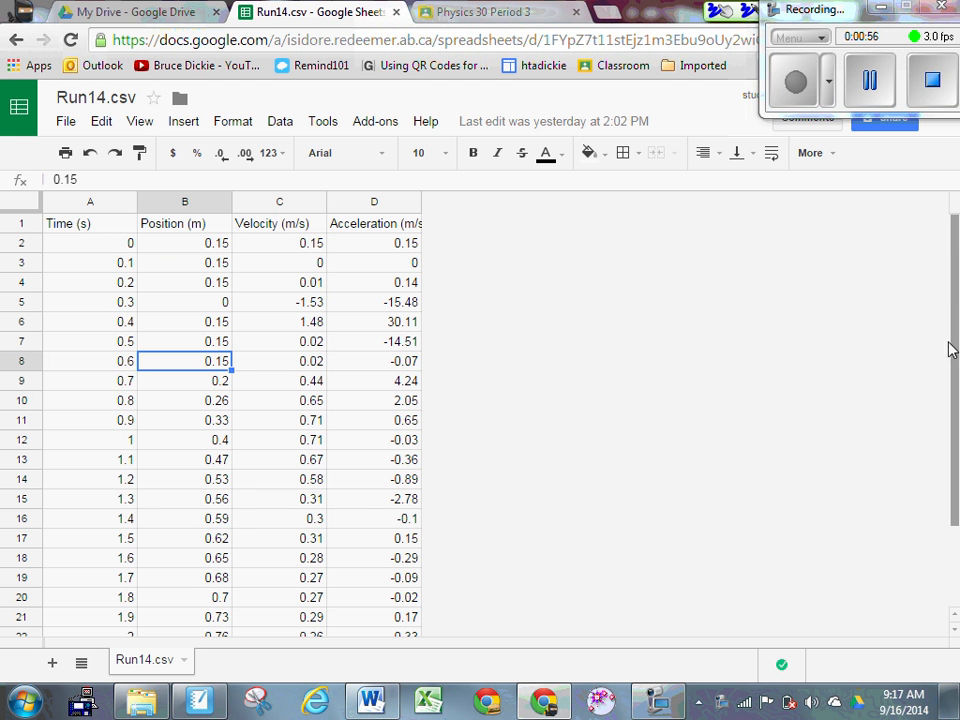
Step: Copy the Time and Position columns, A1:B25, from the Run14.csv sheet
drag(952, 345, 954, 250)
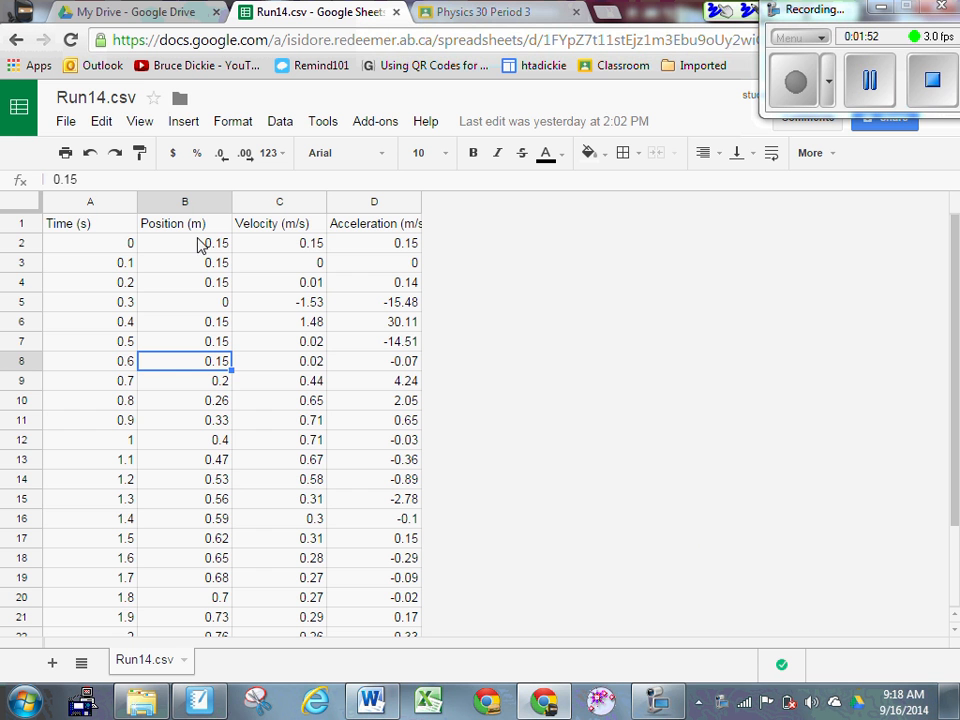
drag(84, 228, 200, 588)
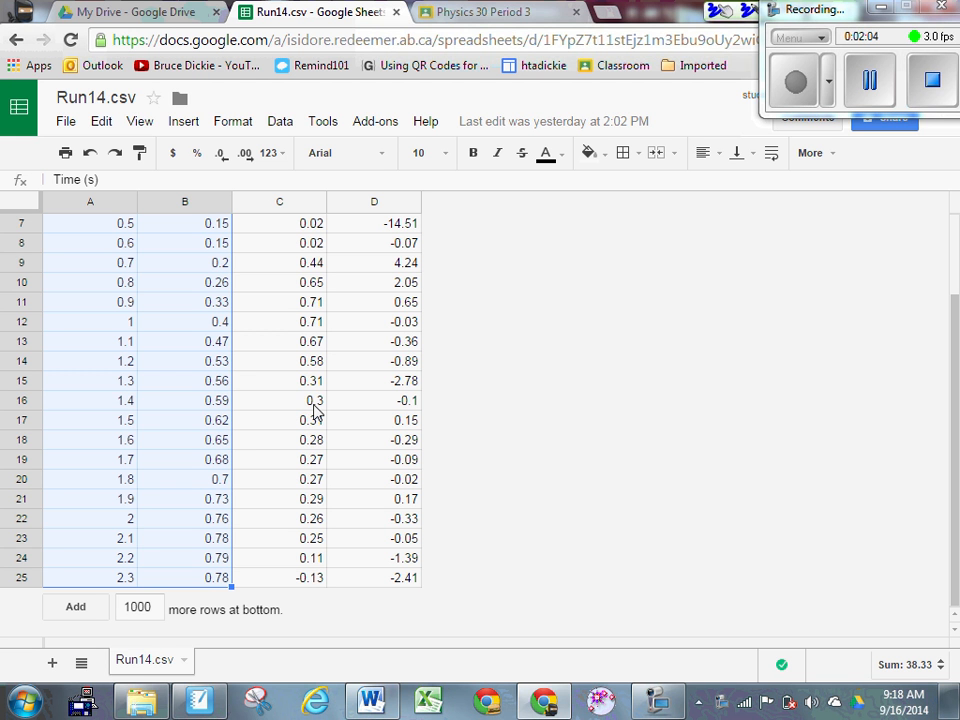
key(ctrl+c)
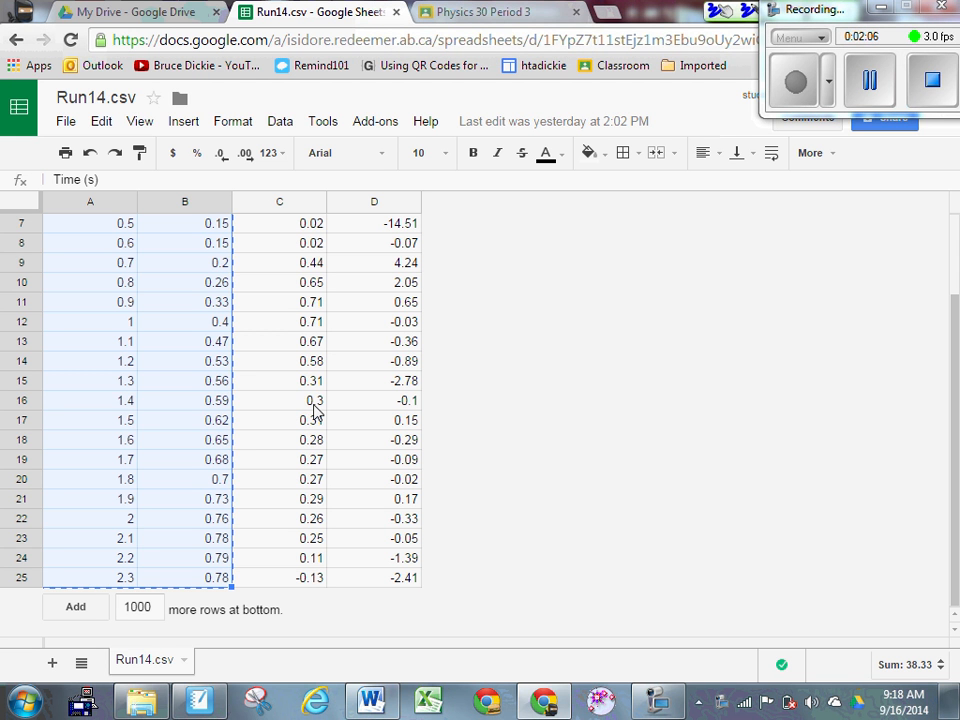
Step: Open the Conservation of Momentum Lab assignment from the Physics 30 Period 3 class stream
click(477, 17)
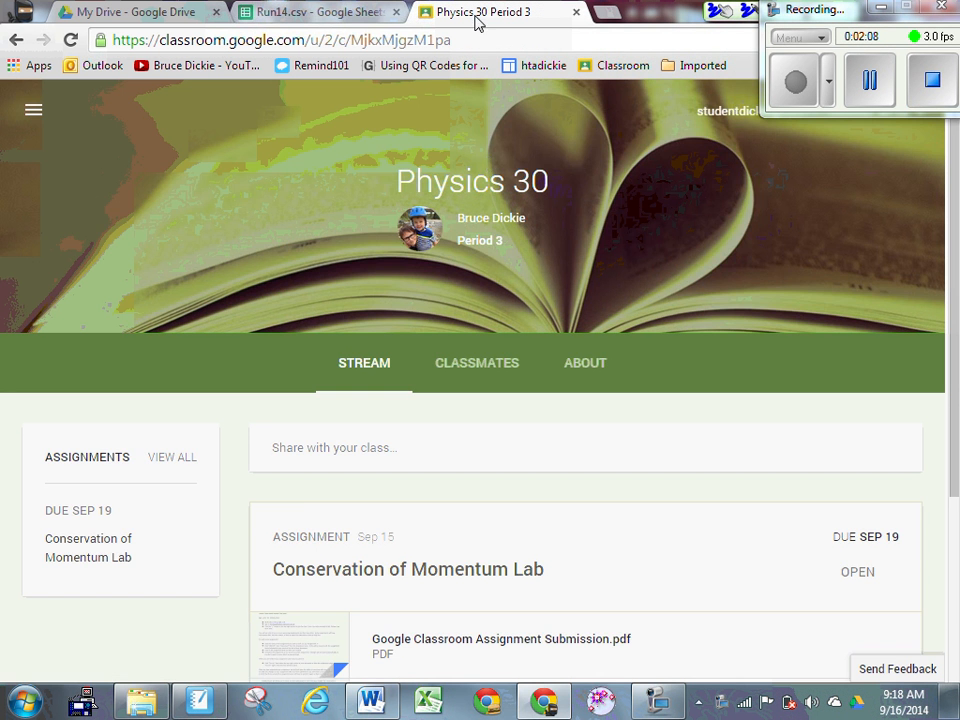
scroll(506, 265, down, 2)
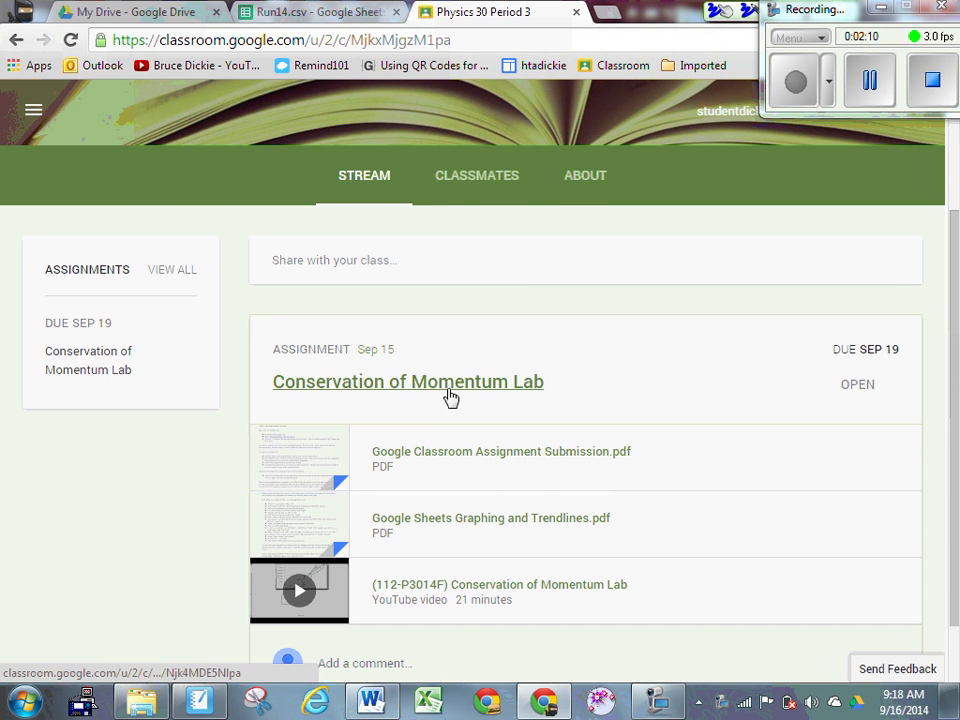
scroll(448, 398, down, 1)
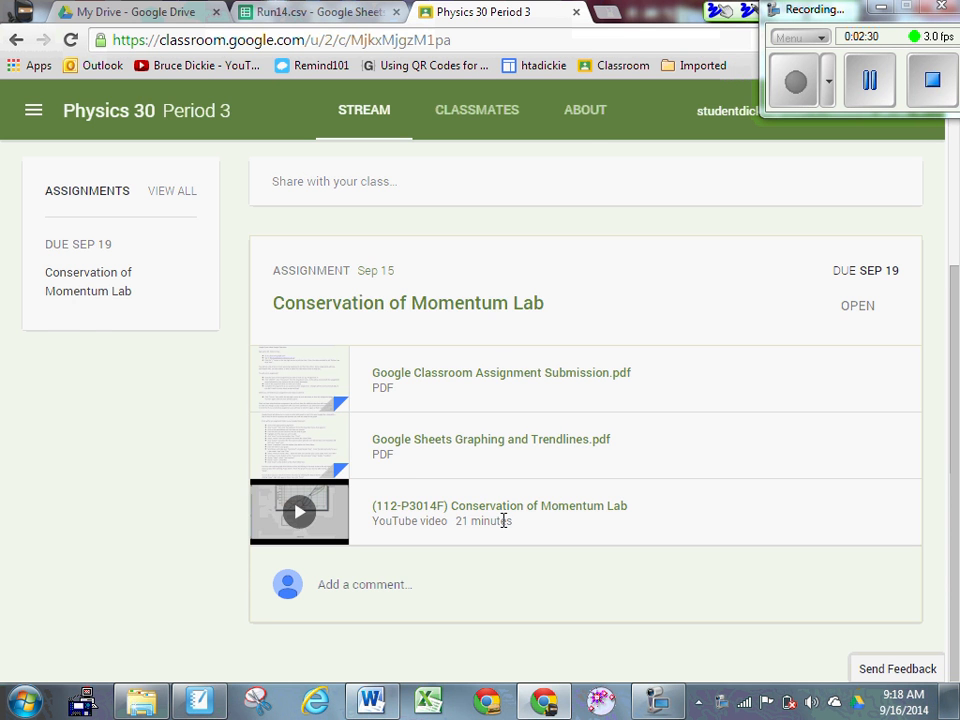
scroll(490, 450, up, 2)
click(480, 399)
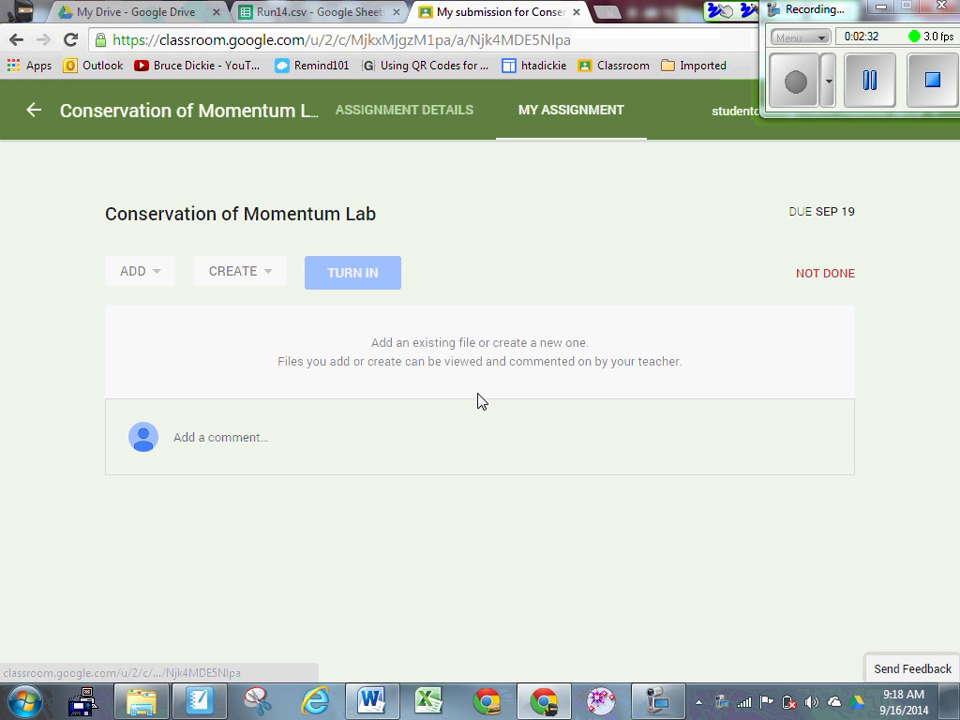
Step: Create a new spreadsheet attached to the lab submission and open it
click(268, 273)
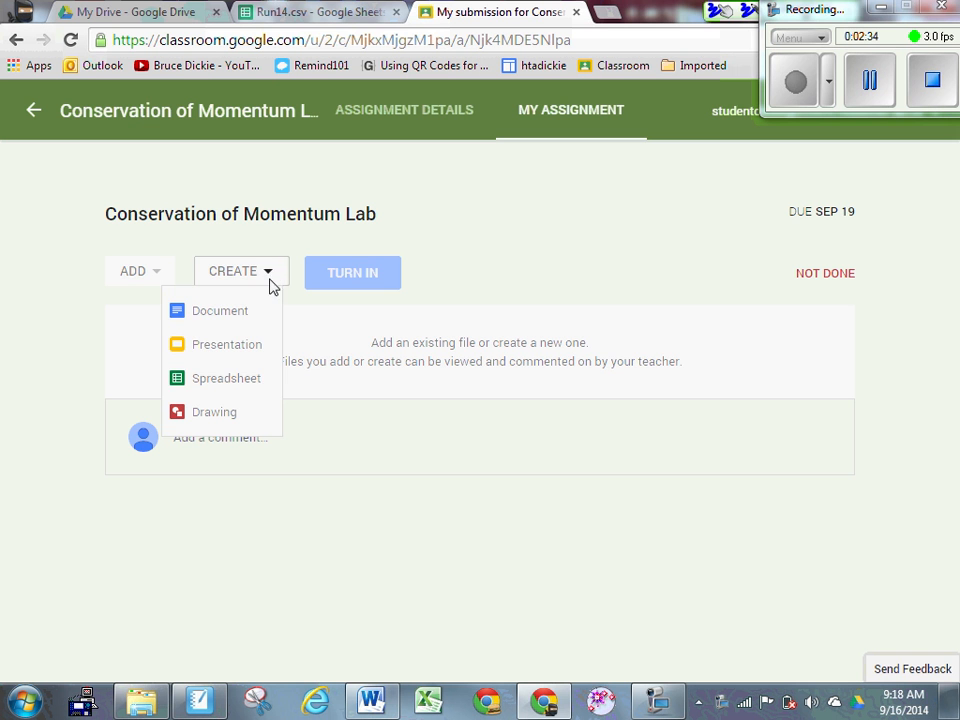
click(234, 378)
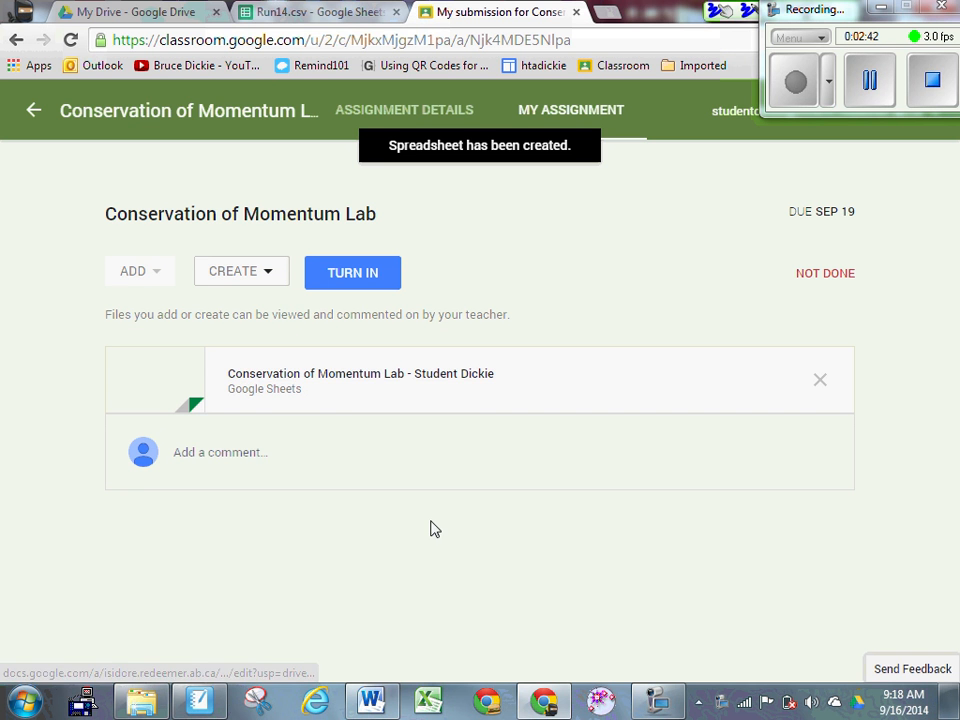
click(385, 377)
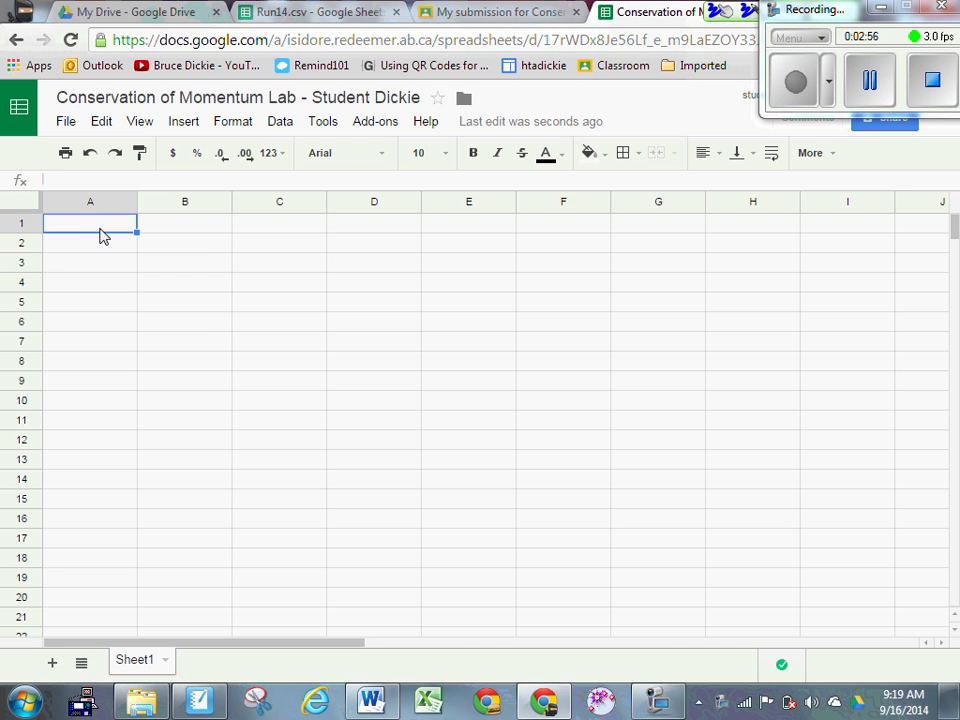
Step: Paste the Time and Position data into the new sheet and select A2:B25
key(ctrl+v)
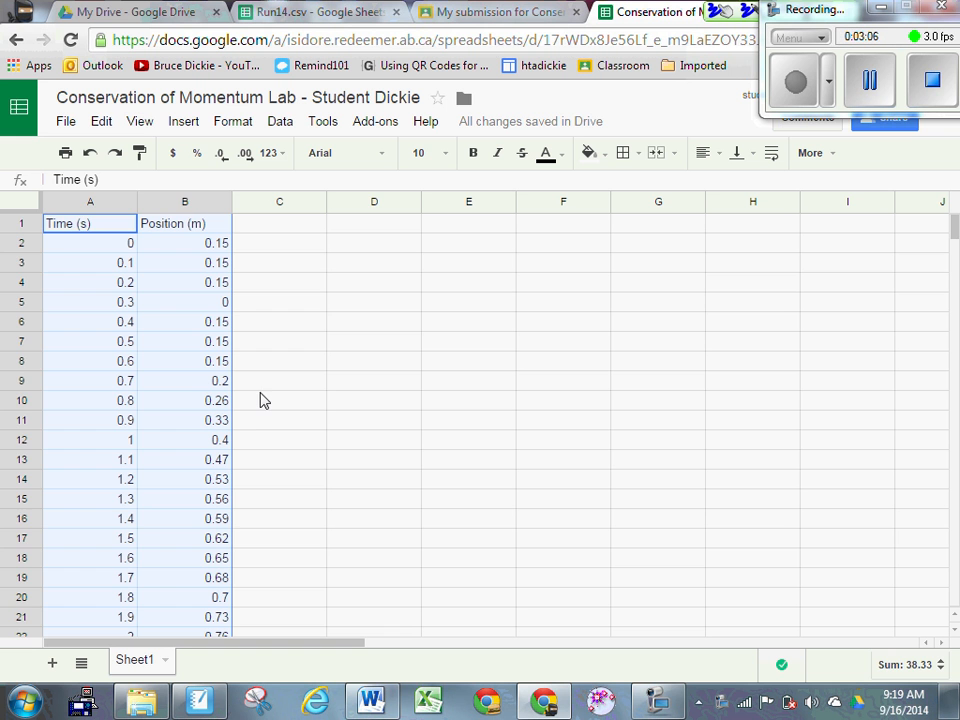
click(330, 396)
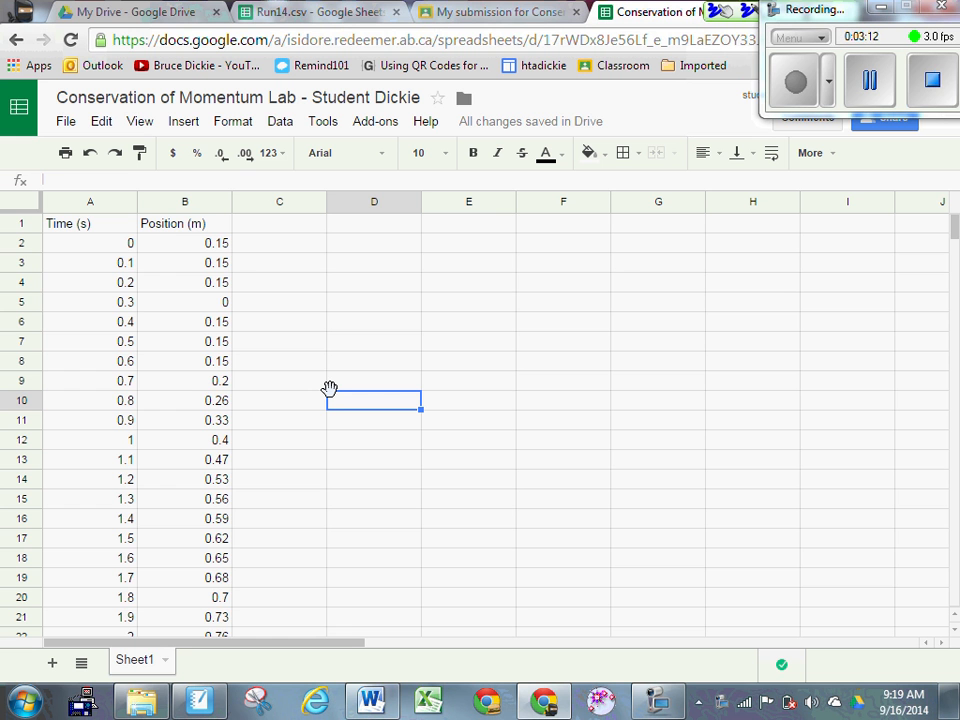
click(127, 243)
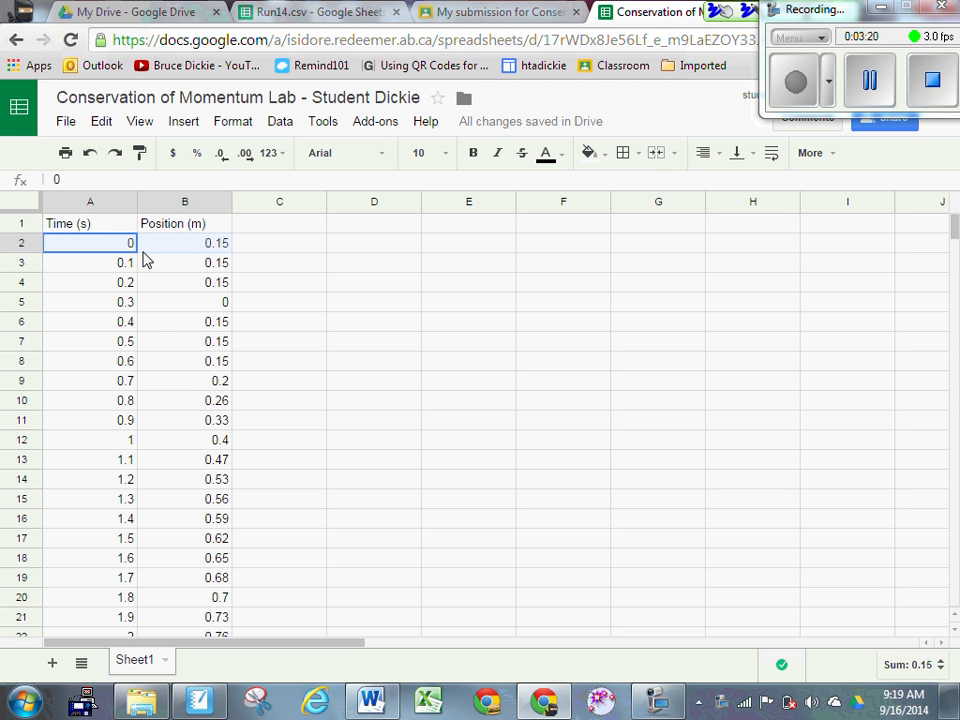
drag(143, 258, 200, 527)
click(186, 126)
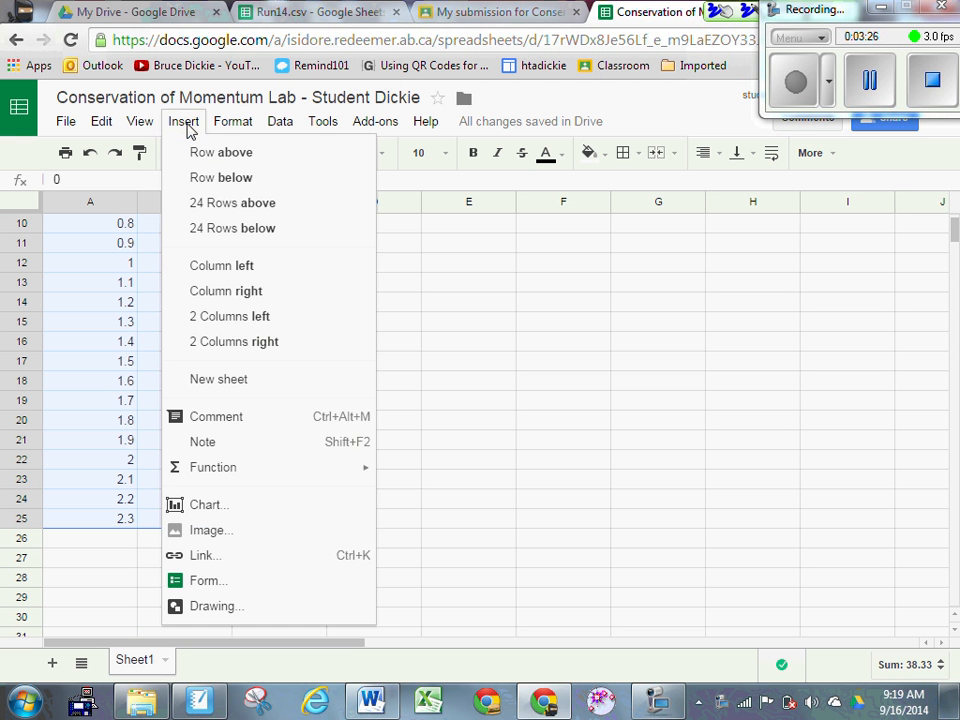
Step: Insert a plain scatter chart of position versus time from the selected data
click(227, 508)
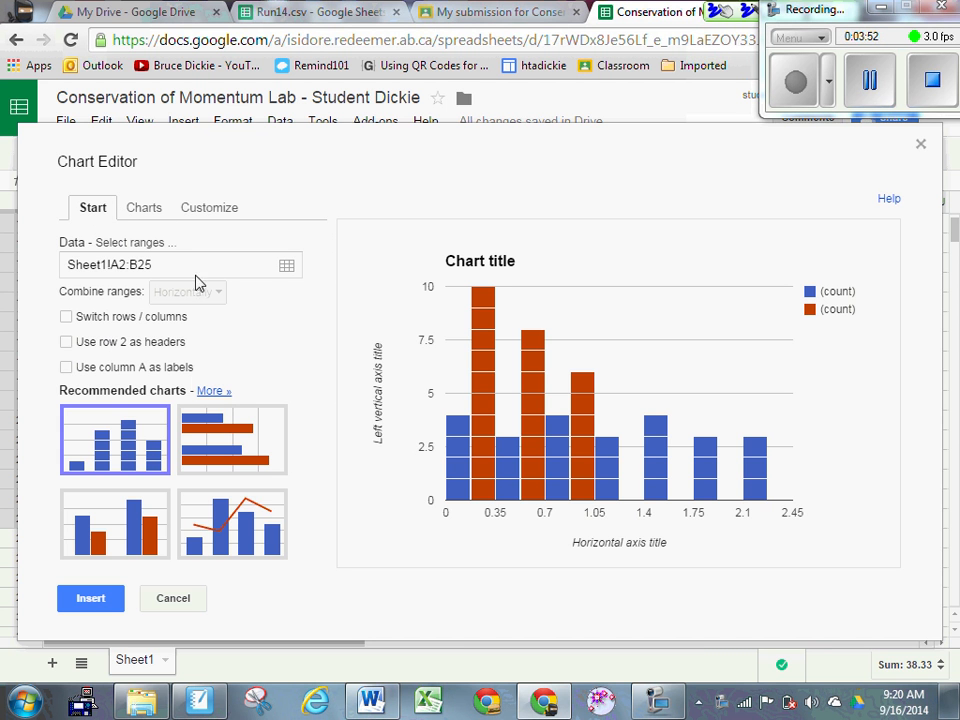
click(148, 212)
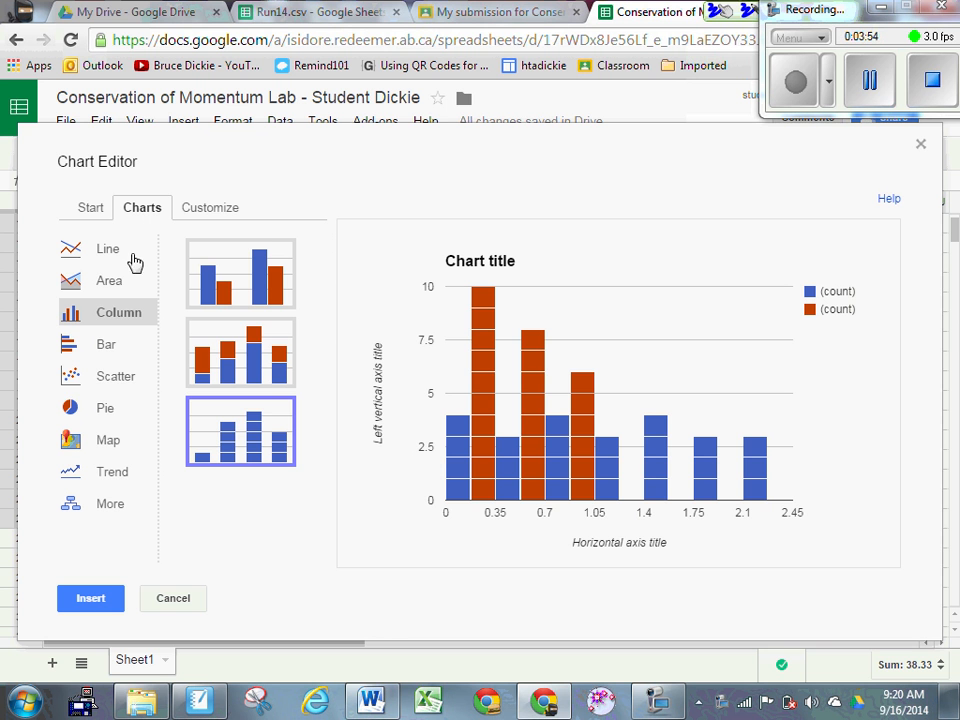
click(118, 385)
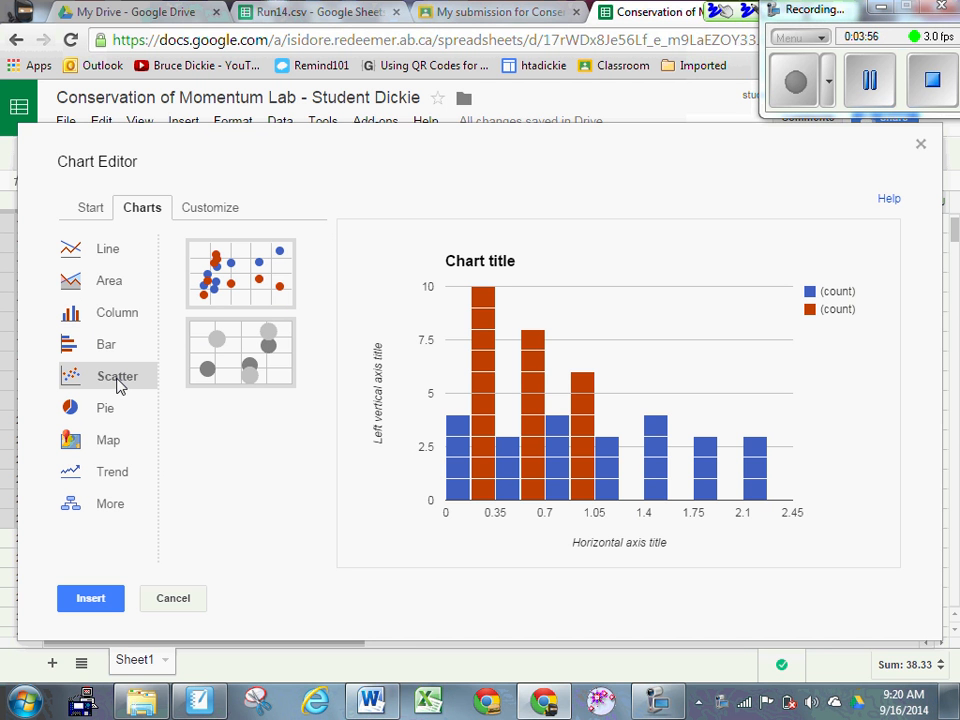
click(238, 294)
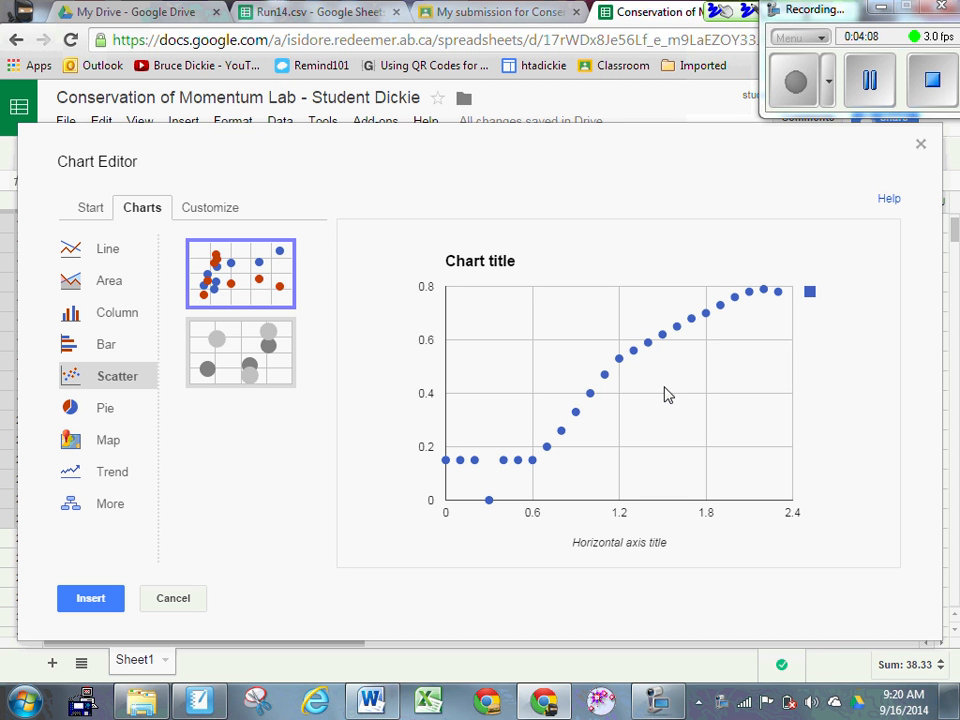
click(90, 600)
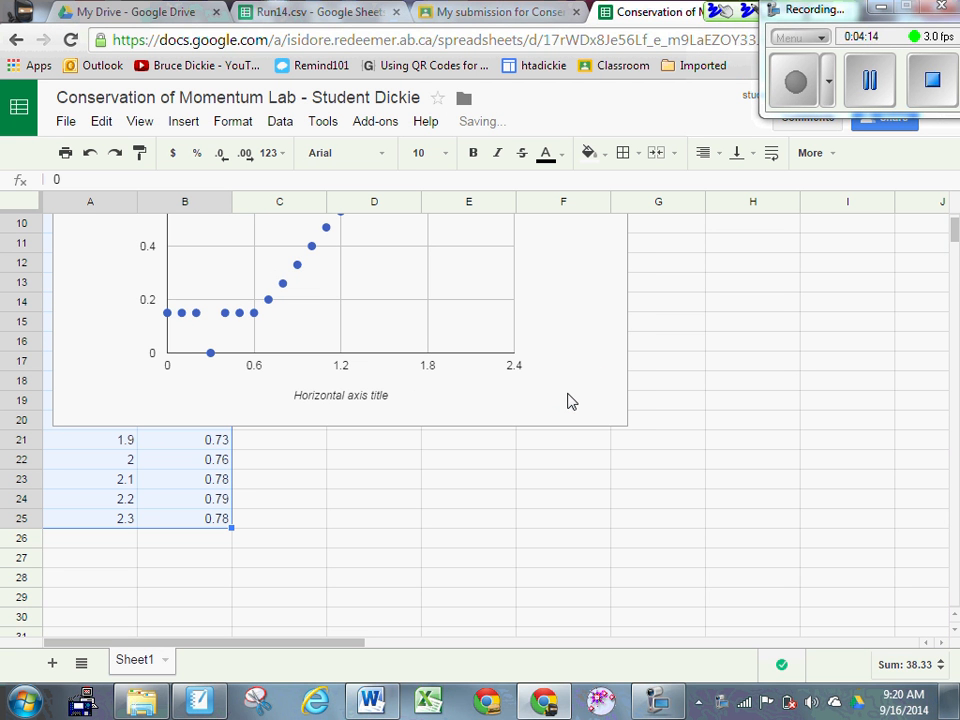
Step: Try dragging the chart right, then undo the accidental move of the data cells
scroll(296, 285, up, 3)
click(289, 256)
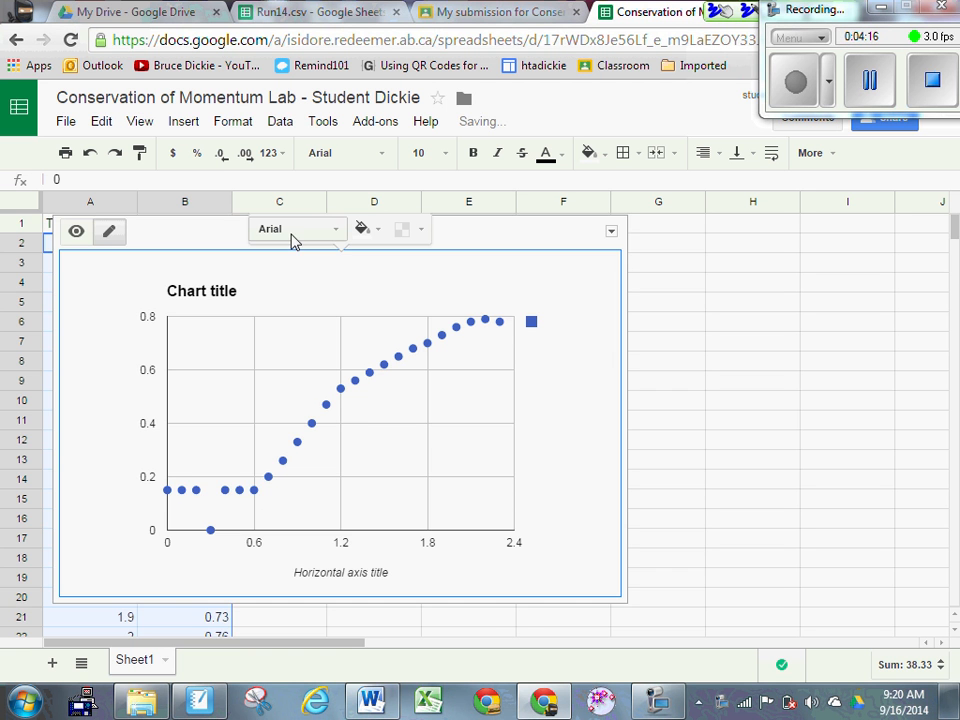
drag(450, 253, 628, 268)
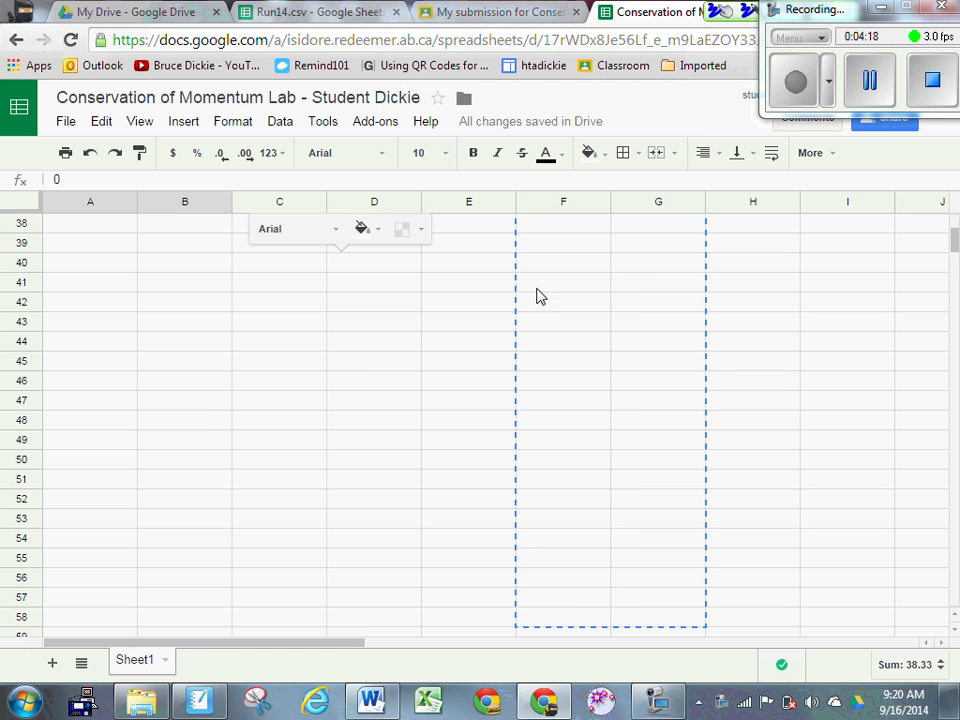
scroll(416, 321, up, 7)
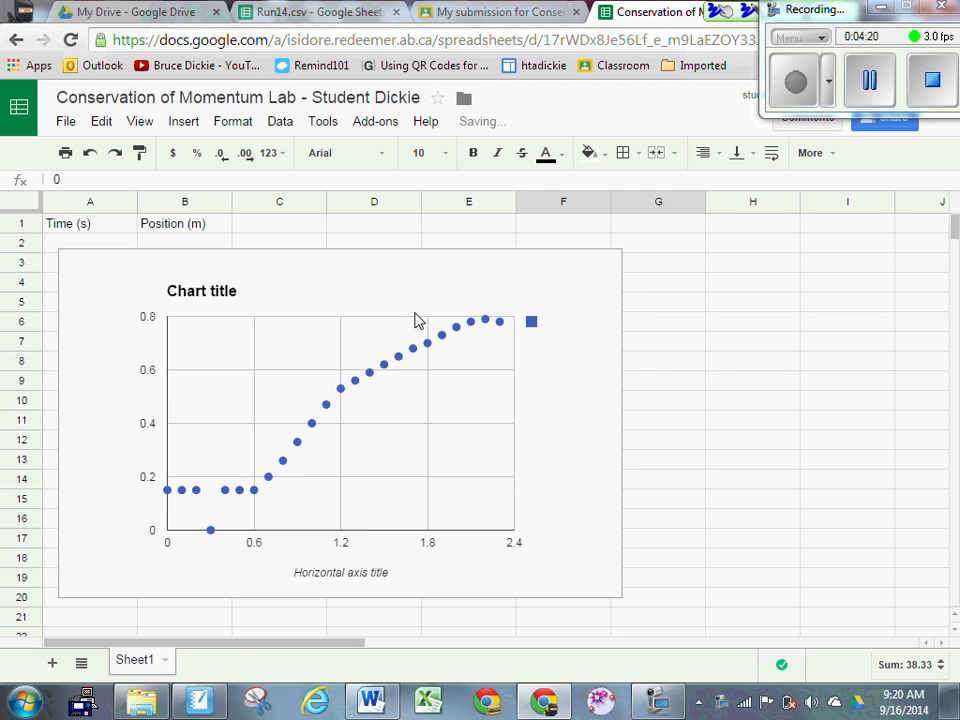
click(288, 248)
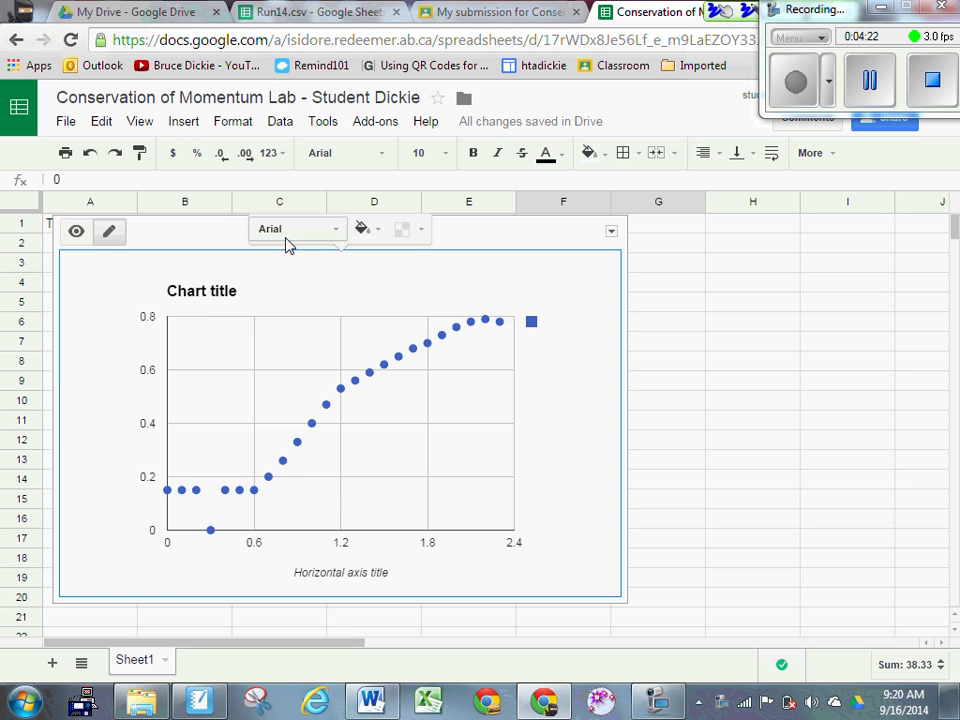
drag(284, 250, 572, 250)
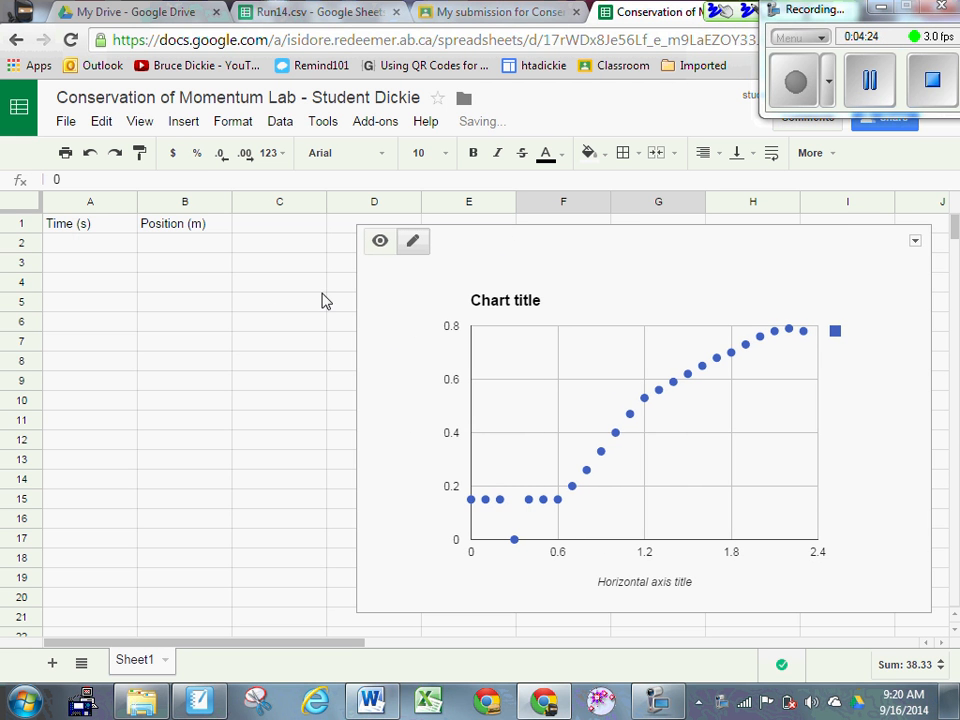
click(90, 153)
click(90, 153)
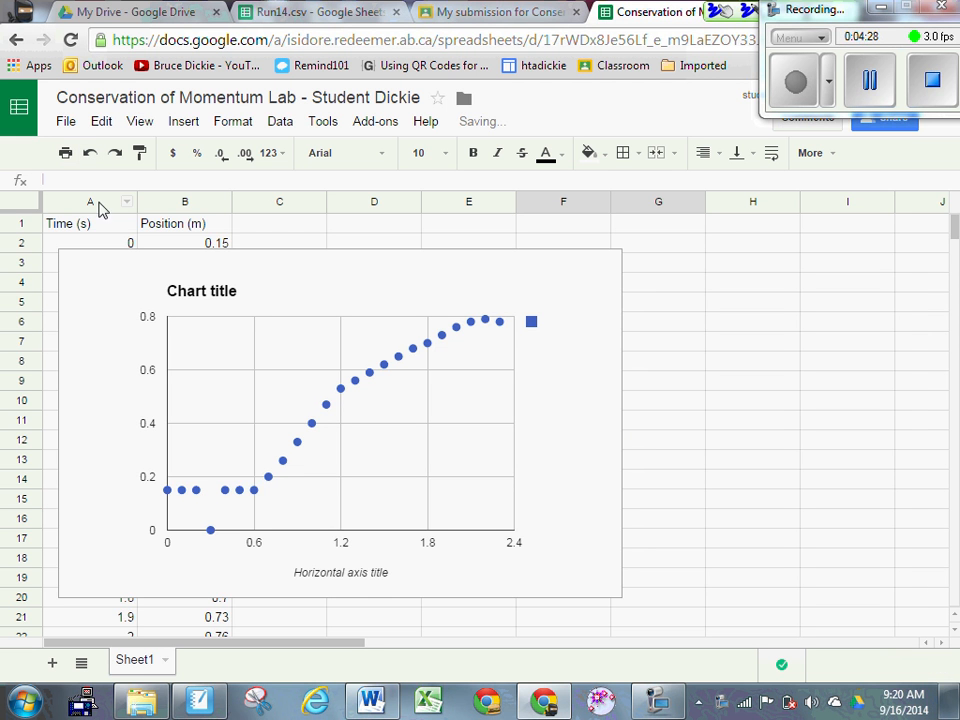
Step: Move the chart to the right of columns A–B, off the data
click(137, 266)
click(137, 266)
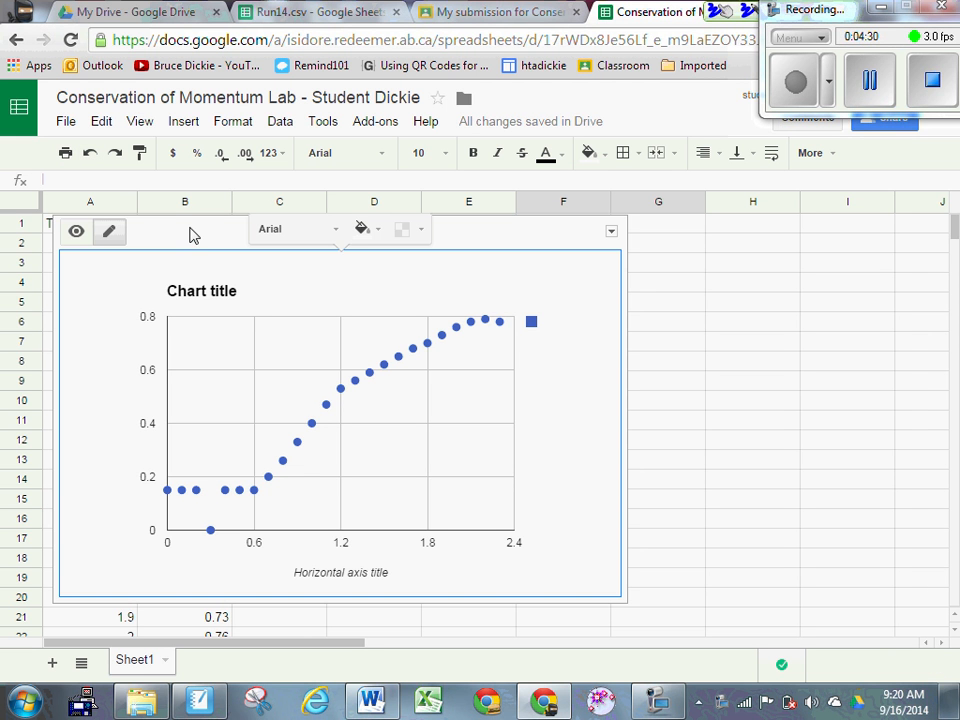
drag(483, 236, 705, 252)
click(878, 325)
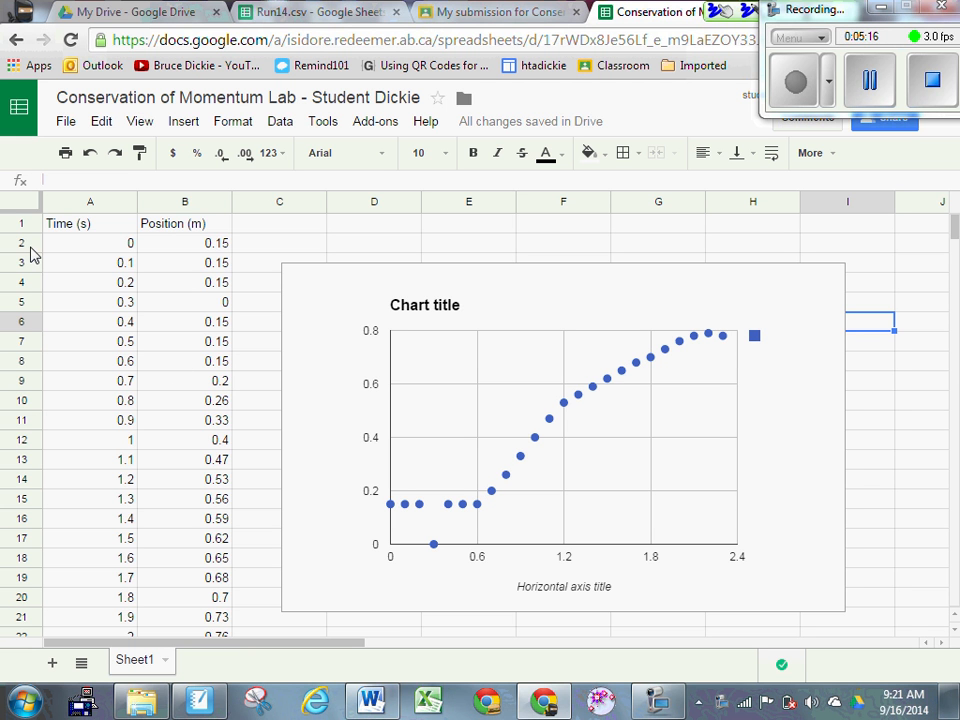
Step: Delete rows 2–8 so the data starts at 0.7 s
drag(30, 255, 21, 356)
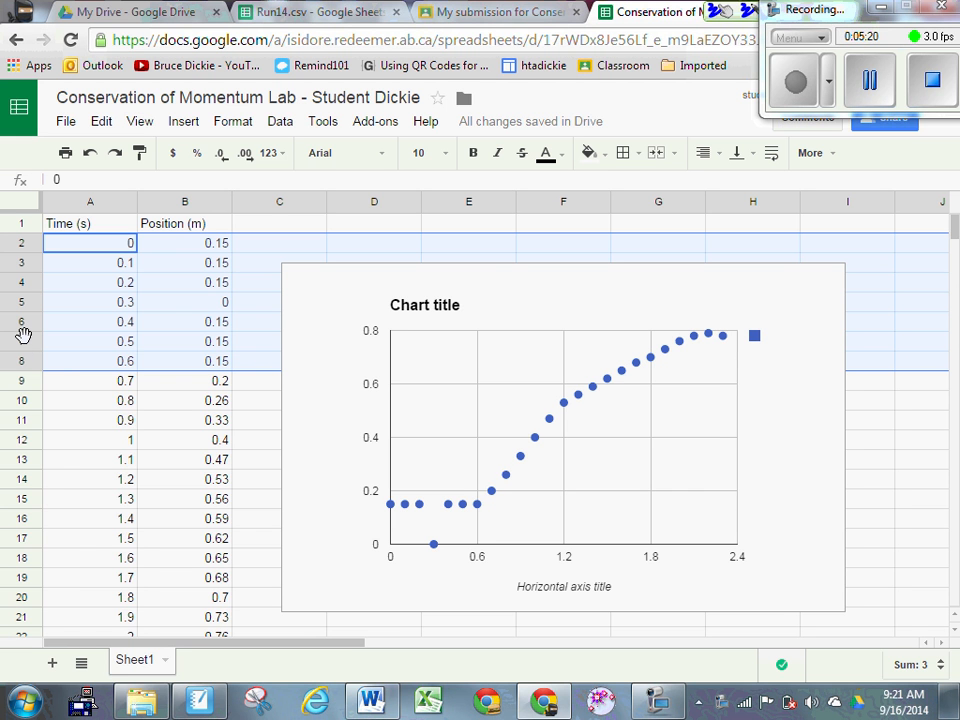
right_click(25, 340)
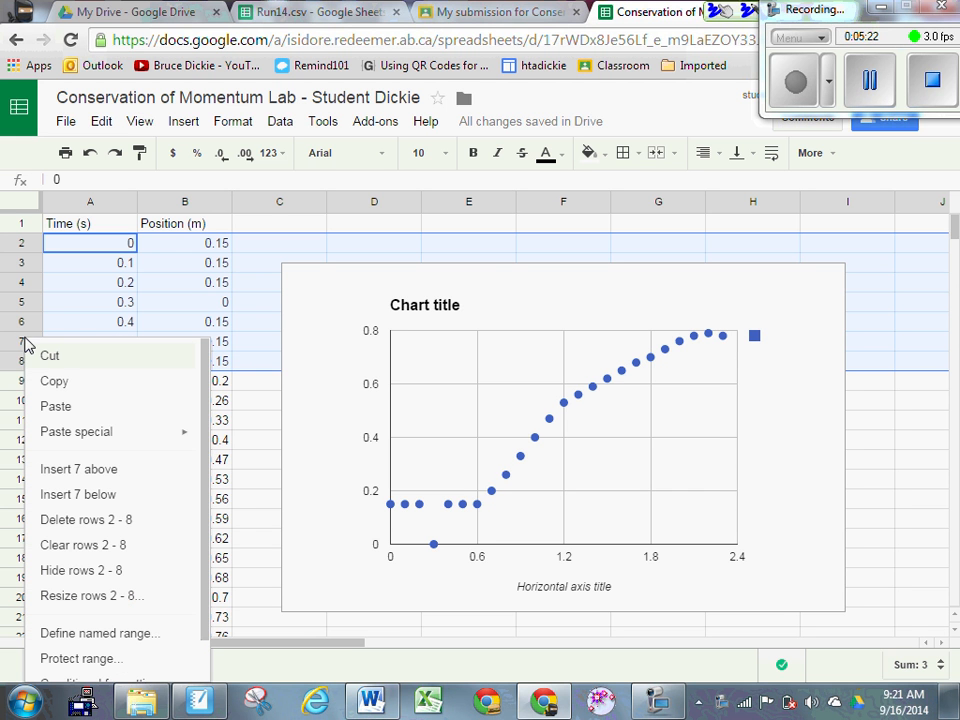
click(108, 521)
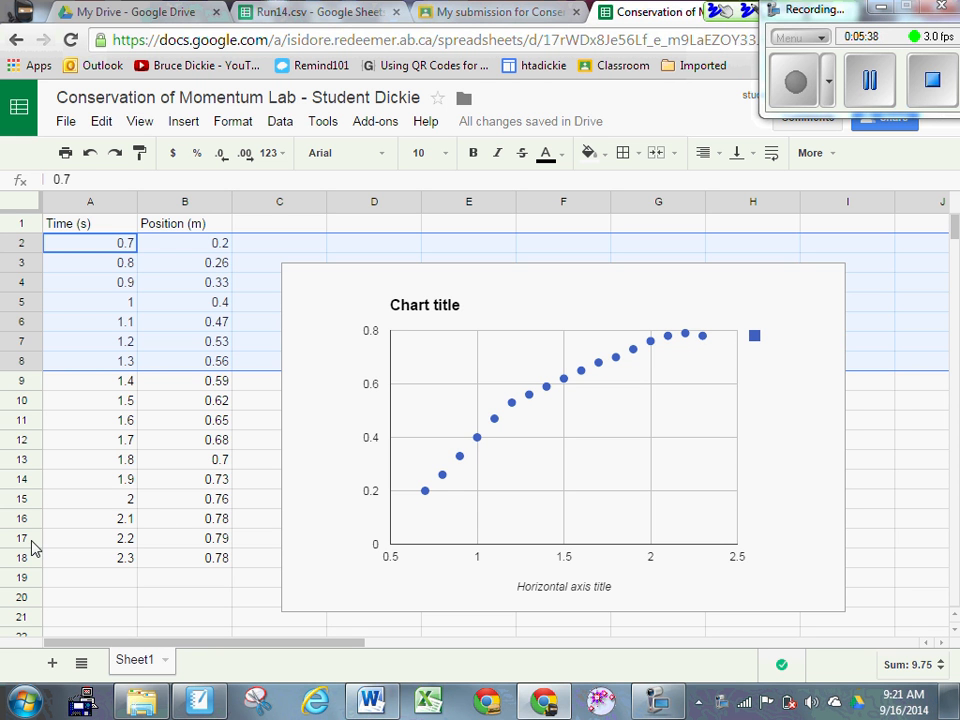
Step: Delete rows 17–18 so the data ends at 2.1 s
drag(32, 544, 32, 553)
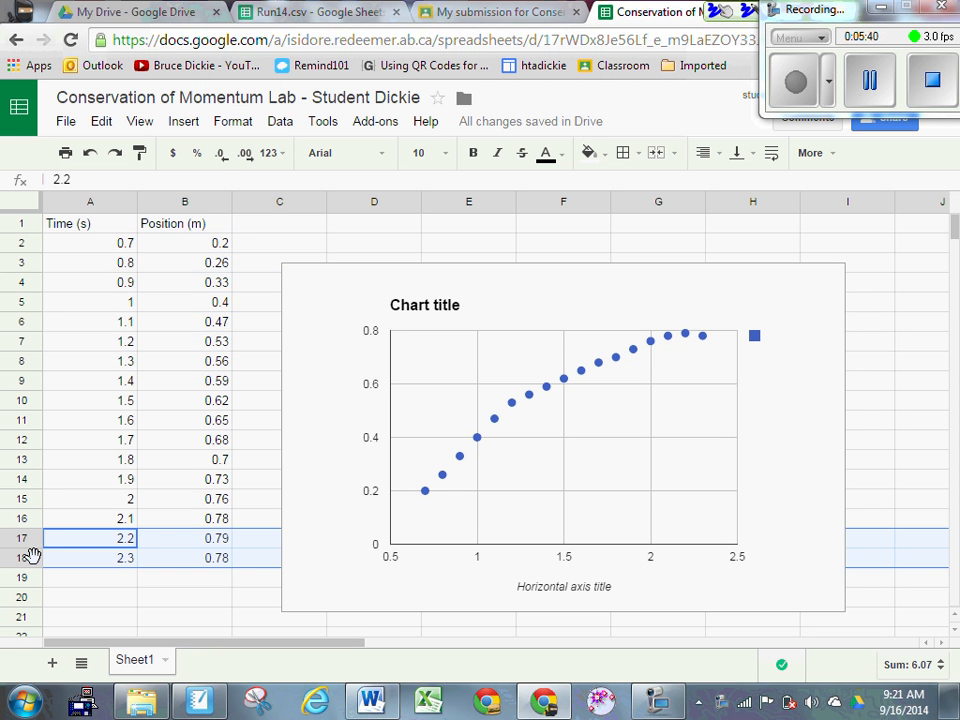
right_click(32, 556)
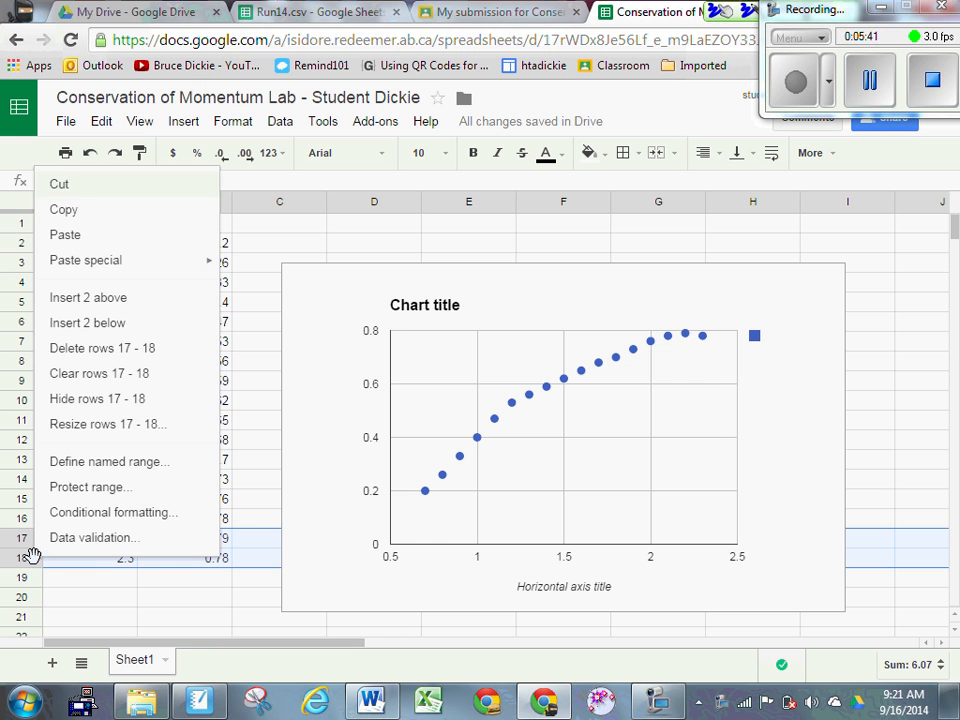
click(134, 350)
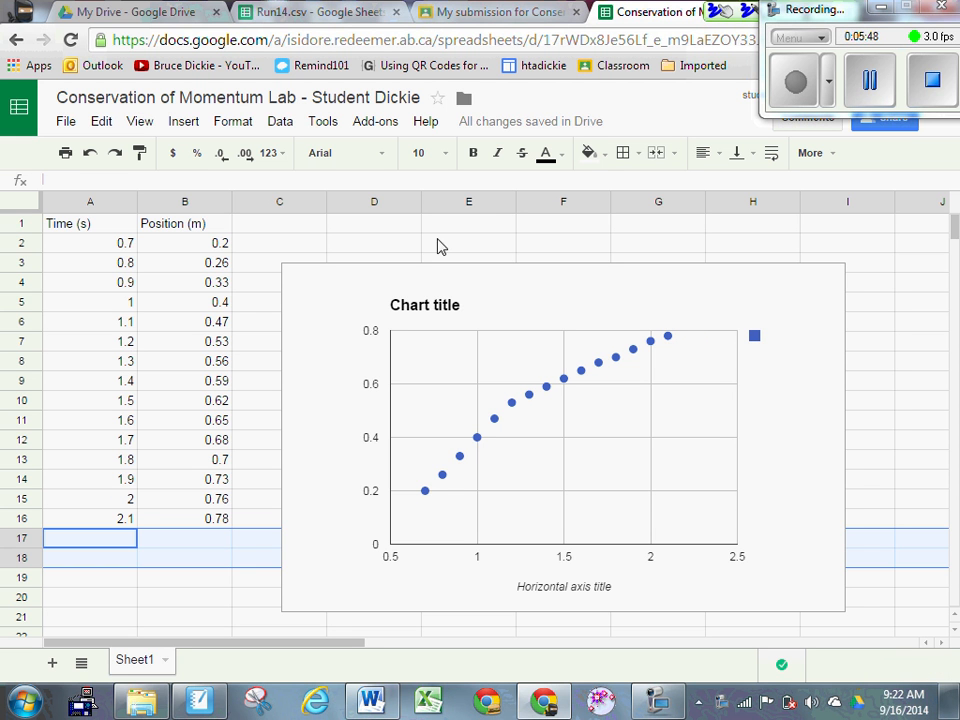
click(531, 231)
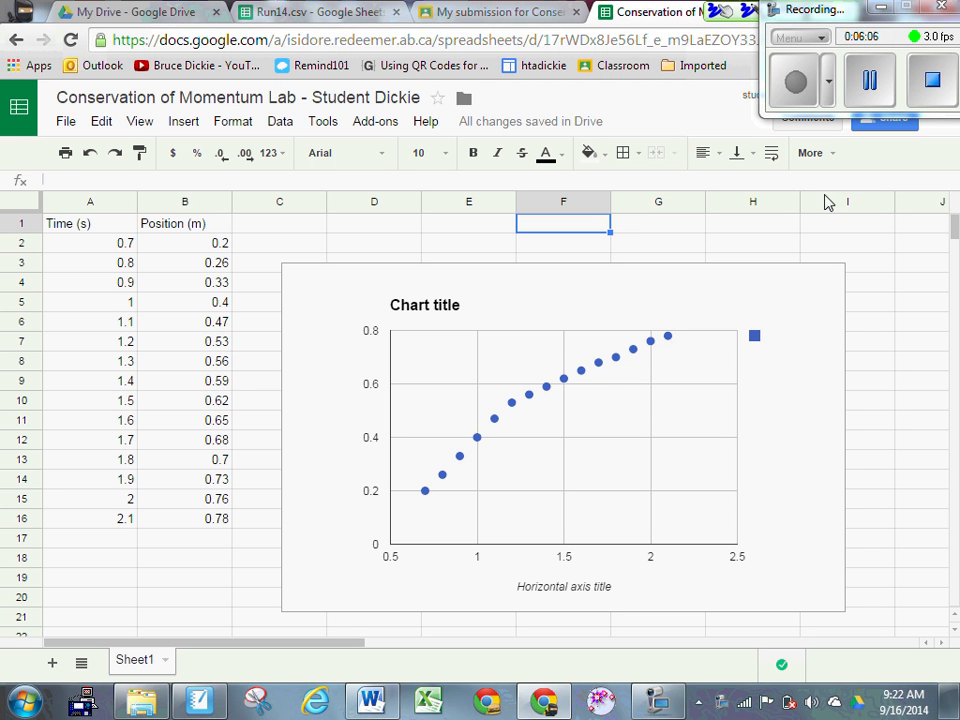
Step: Remove the existing position–time scatter chart using its Delete chart option
click(840, 250)
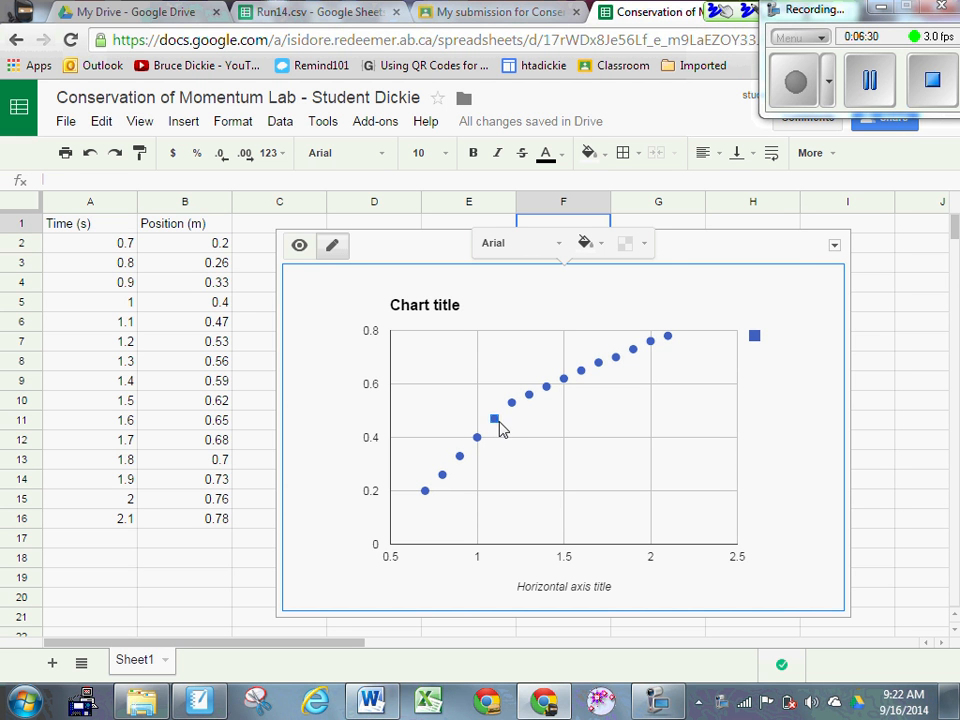
click(835, 245)
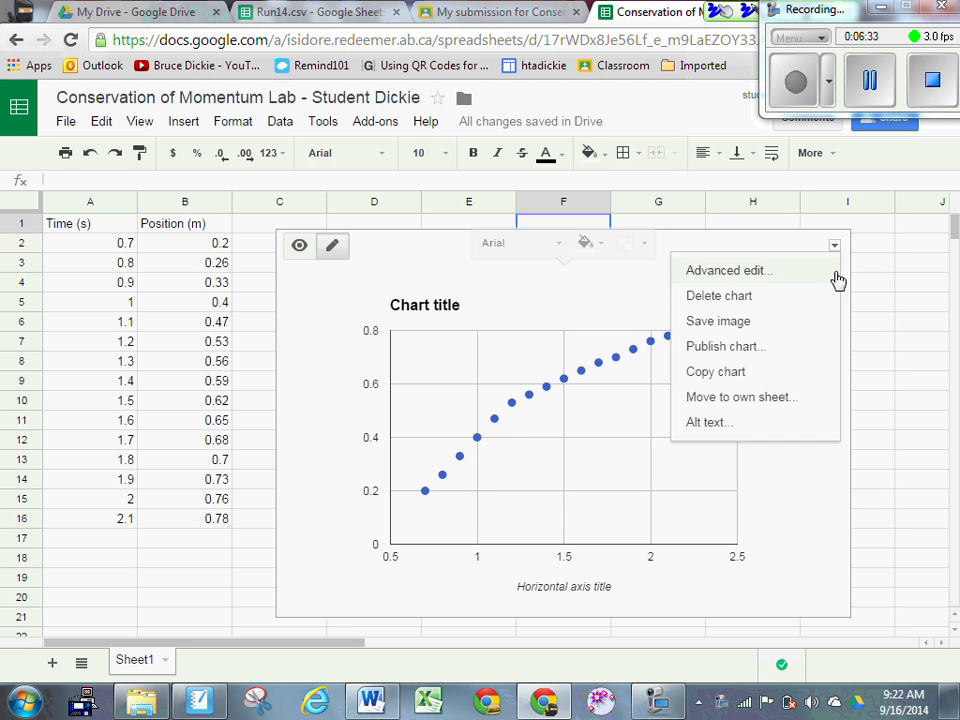
click(740, 298)
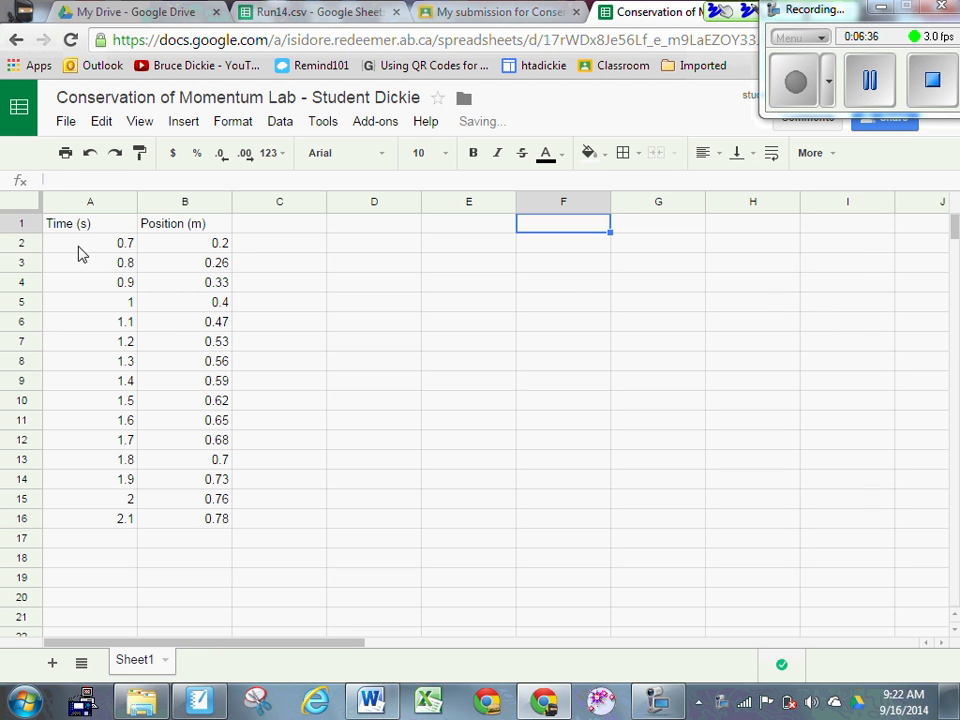
Step: Insert a plain scatter chart of A2:B6, the five points from 0.7 to 1.1 s
drag(79, 243, 208, 333)
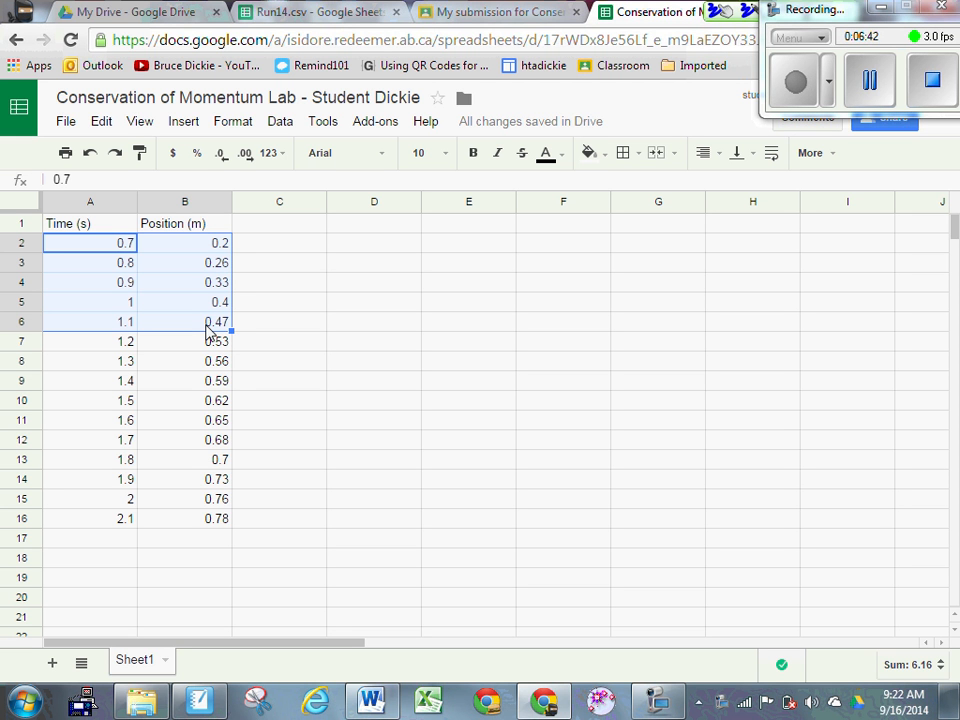
click(187, 125)
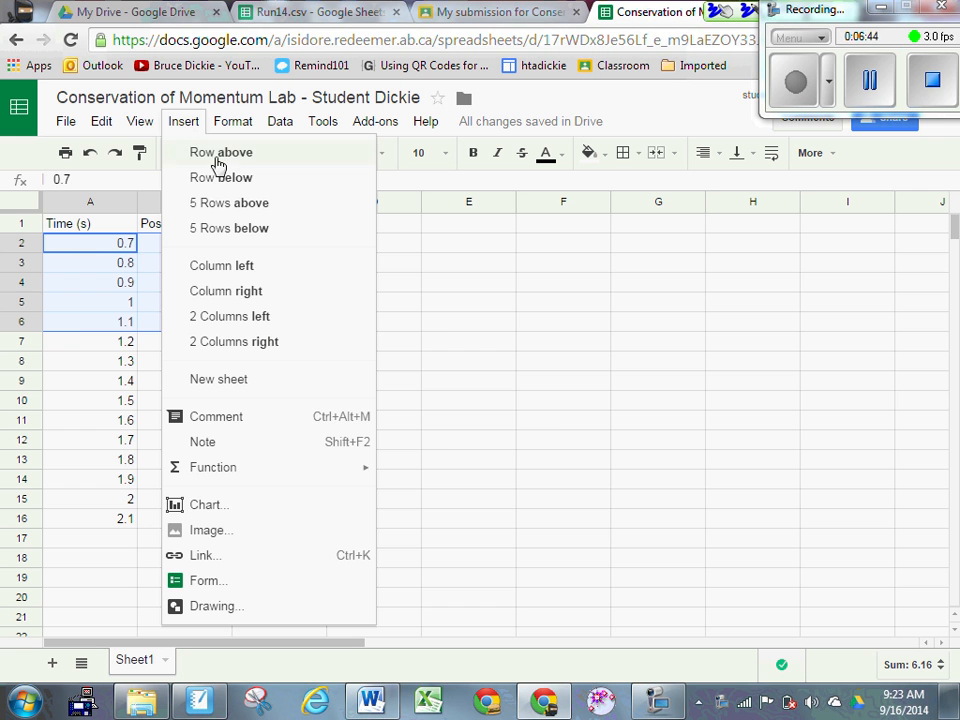
click(229, 509)
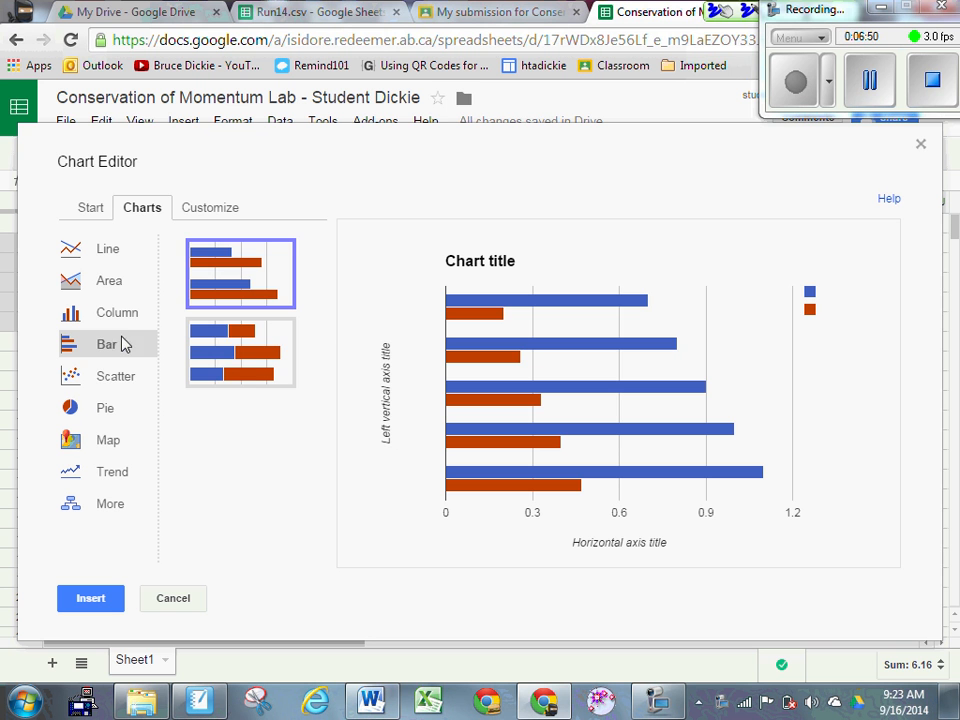
click(135, 377)
click(228, 275)
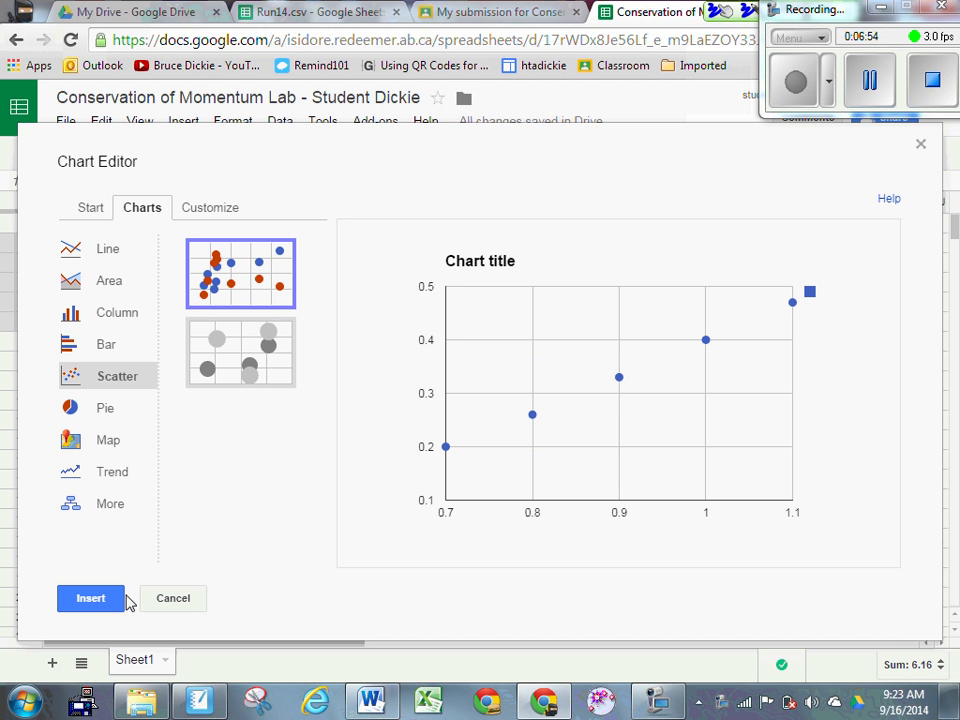
click(96, 603)
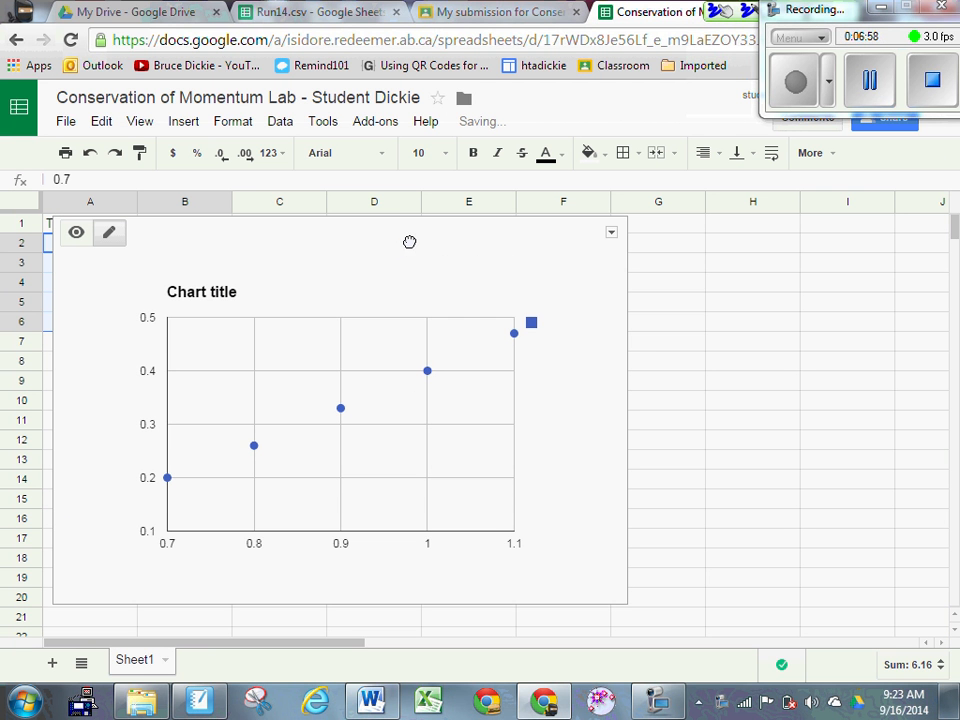
Step: Move the five-point chart right of the data, then select A7:B16
drag(410, 236, 667, 238)
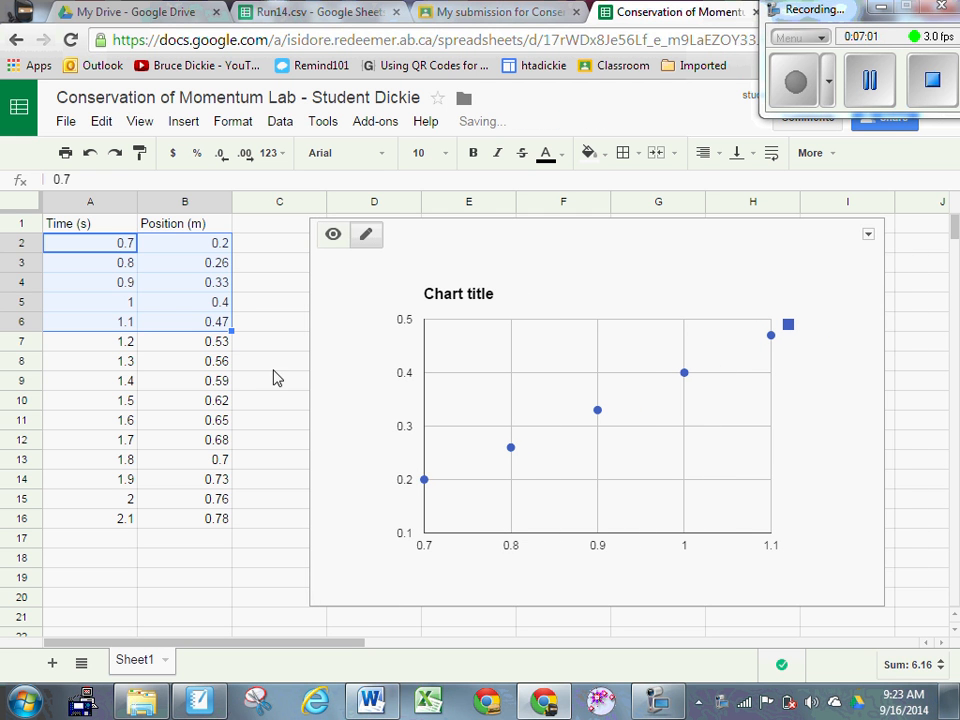
click(274, 366)
click(118, 347)
drag(118, 347, 199, 521)
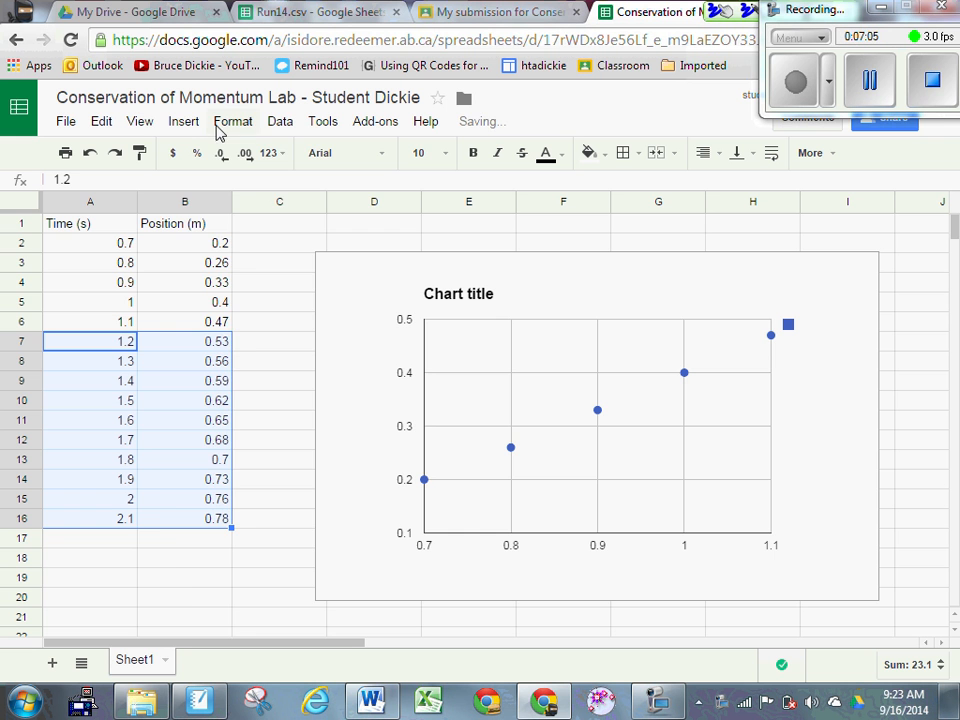
Step: Insert a scatter chart of A7:B16, the 1.2 to 2.1 s rows
click(183, 121)
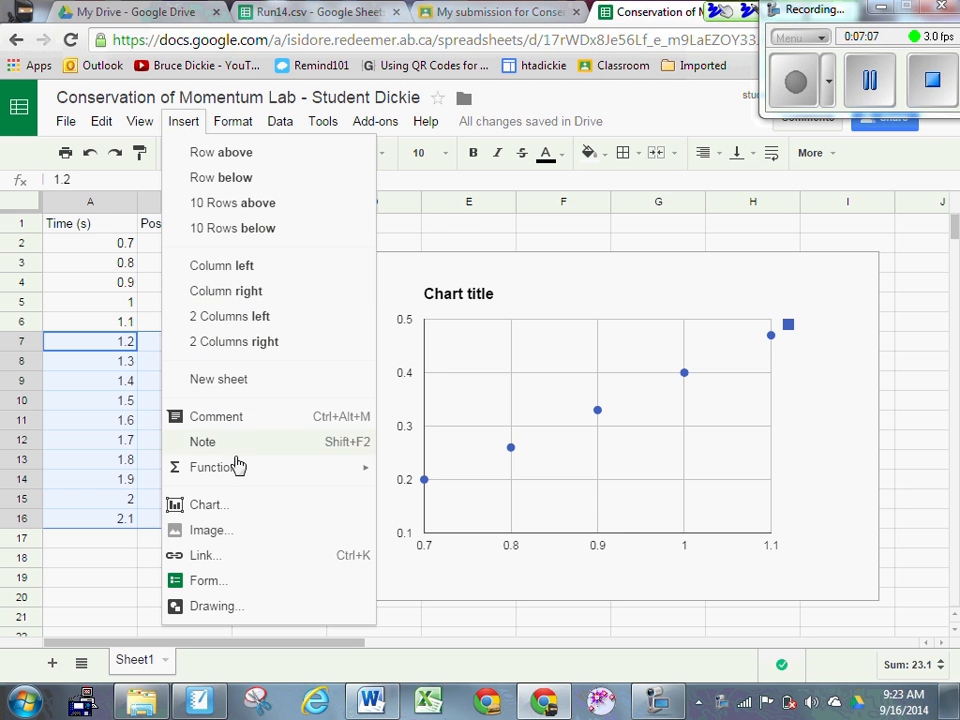
click(230, 507)
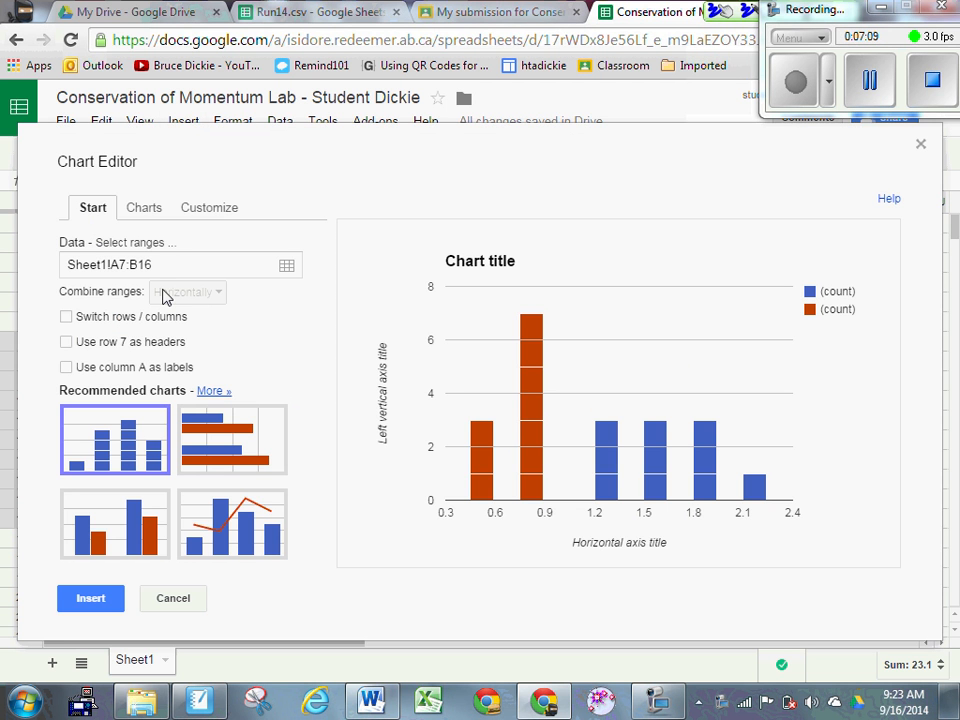
click(142, 207)
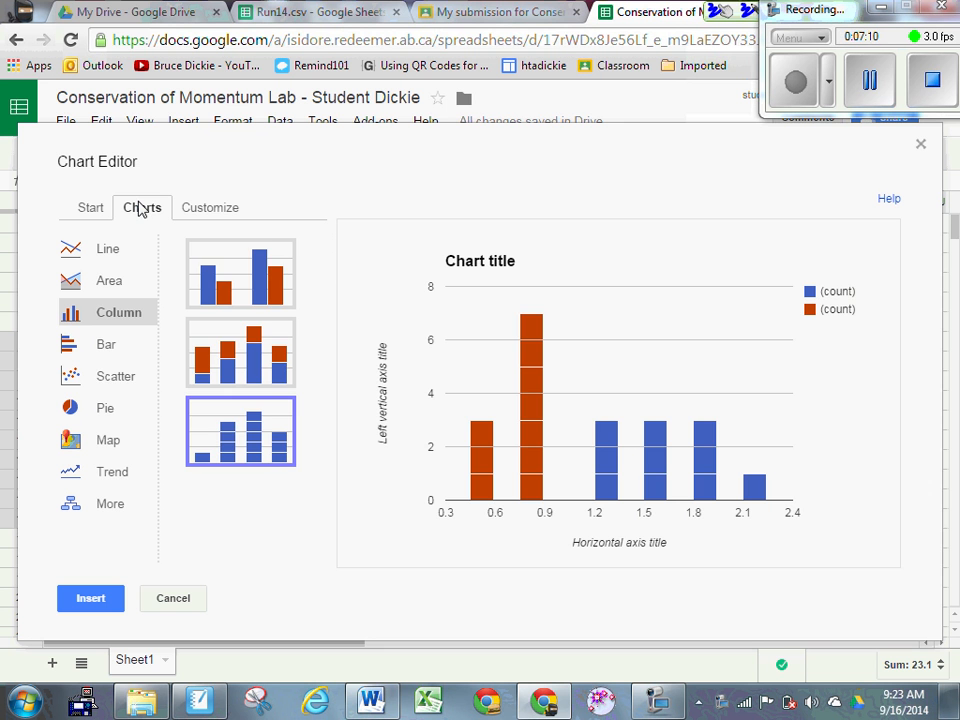
click(102, 381)
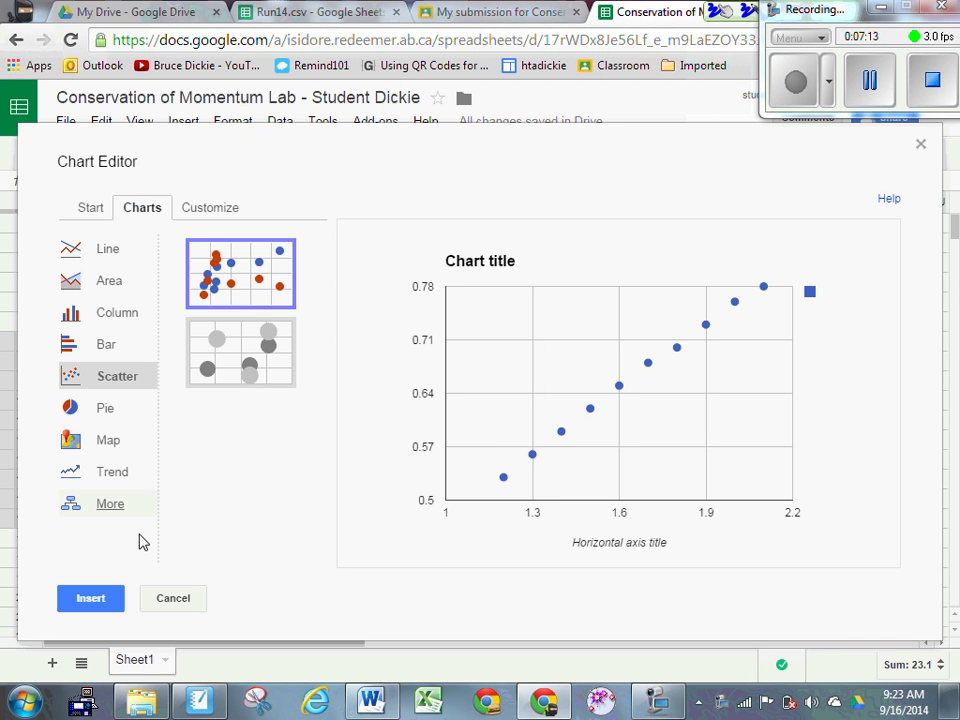
click(100, 594)
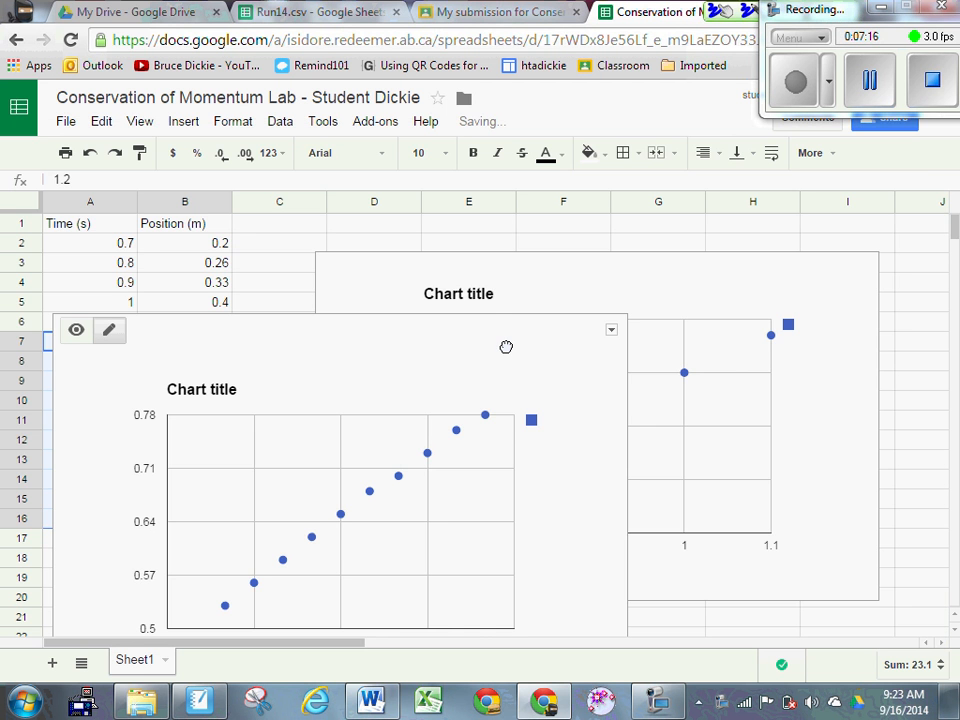
Step: Bring the 1.2–2.1 s chart to the front and place it beside the data, rows 4–21
drag(506, 347, 550, 370)
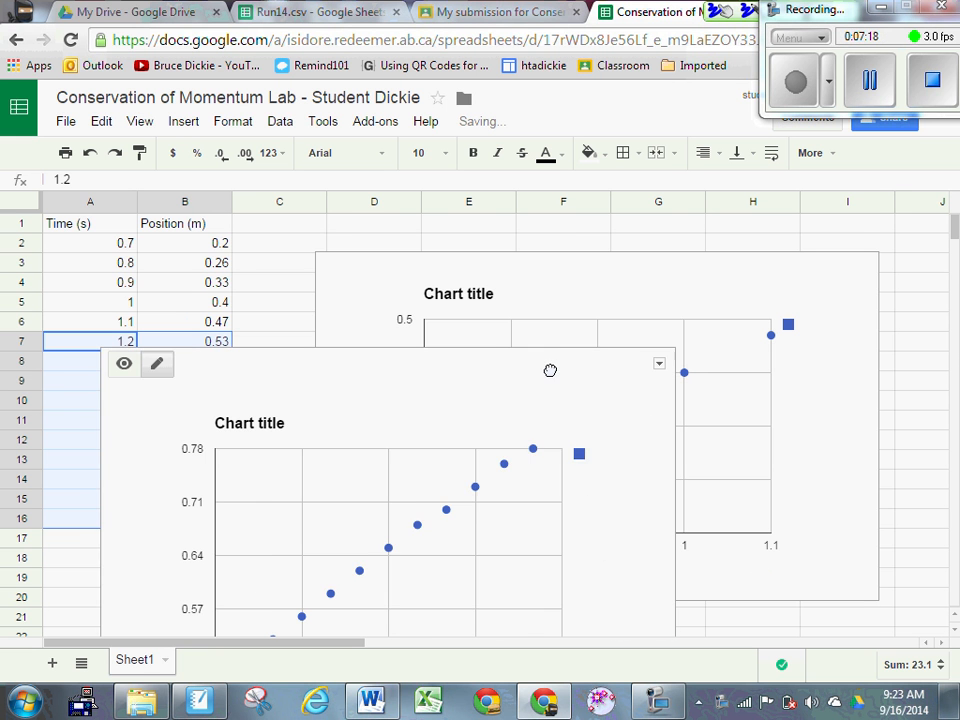
click(593, 277)
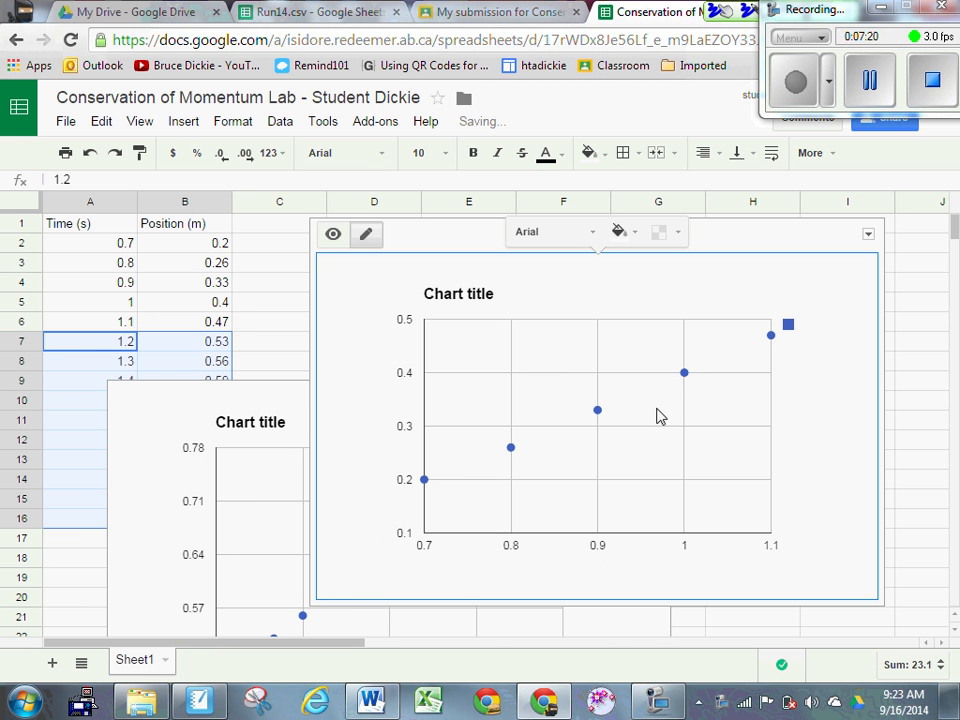
click(219, 403)
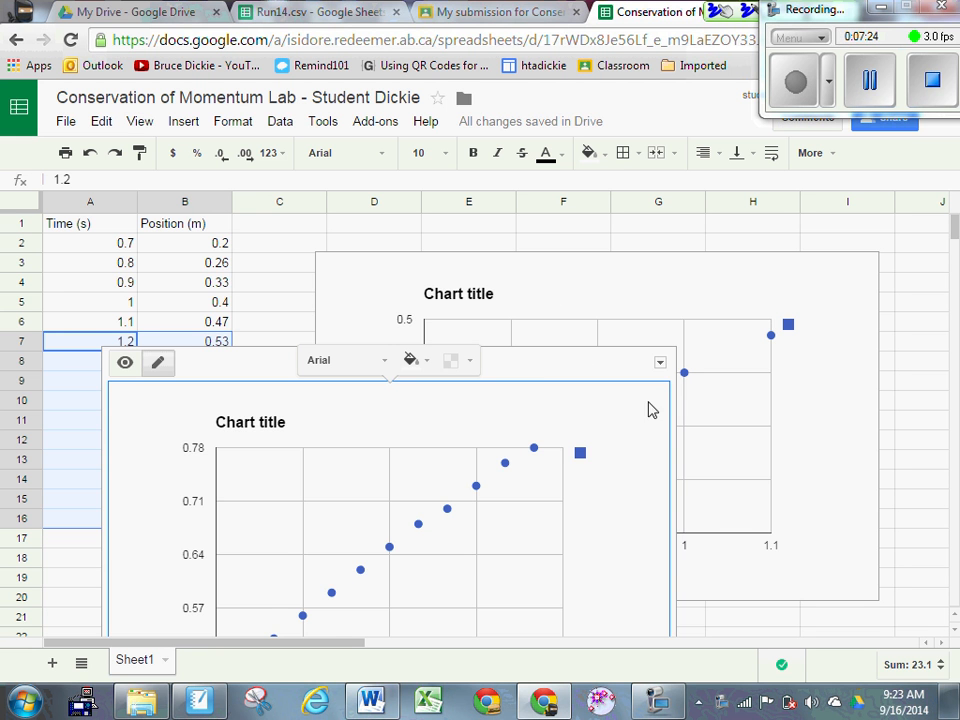
drag(649, 407, 628, 281)
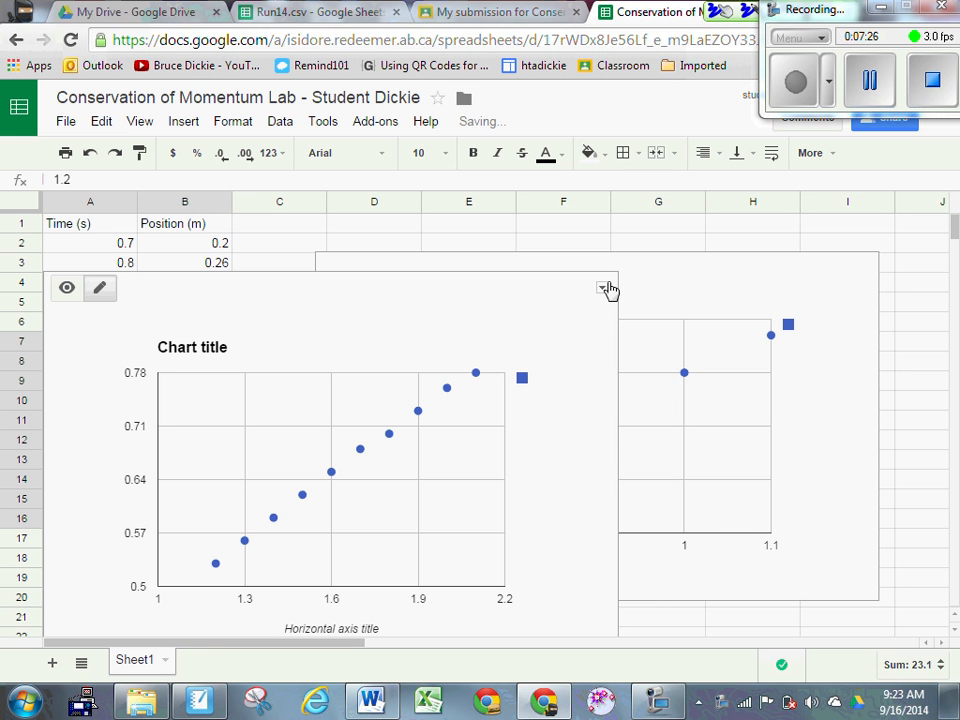
Step: Retitle the 1.2–2.1 s scatter chart 'Position vs Time (Final Velocity)- Trial 14'
click(601, 287)
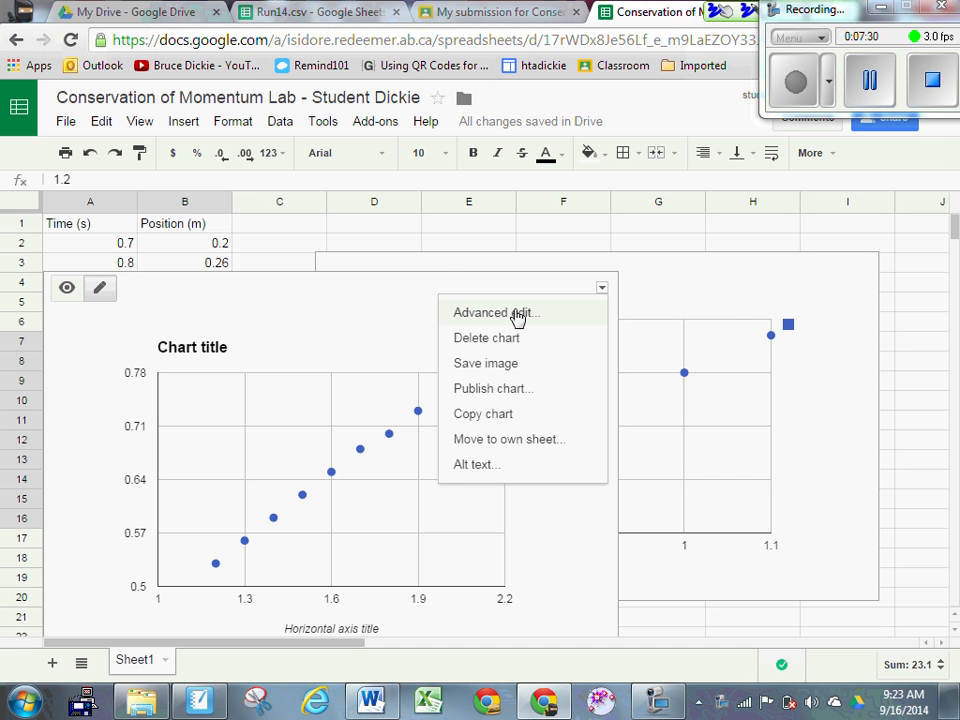
click(518, 313)
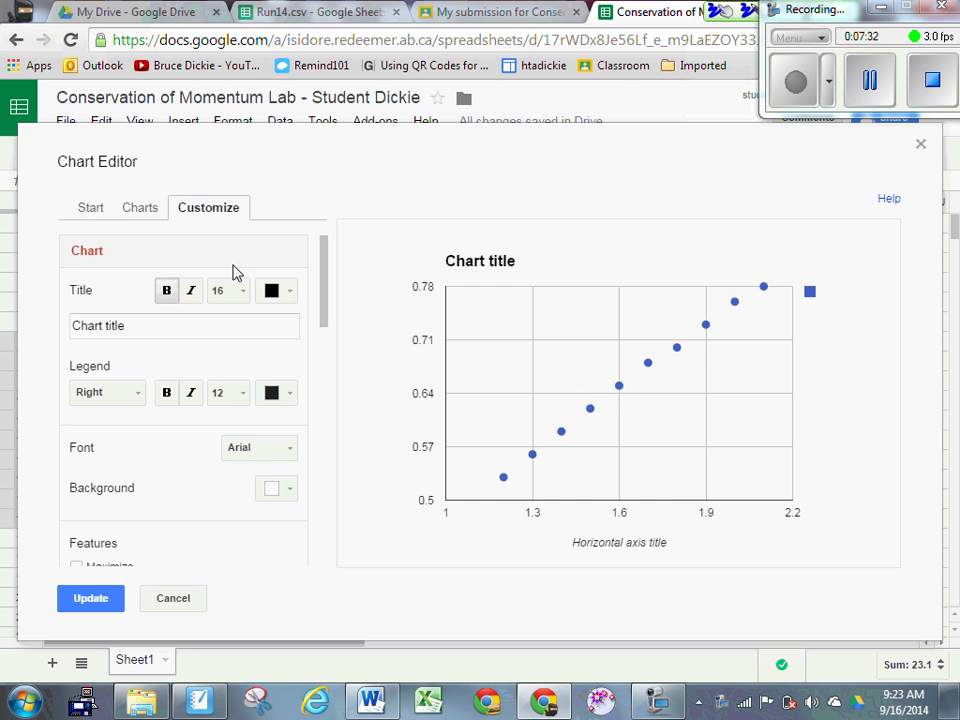
click(151, 326)
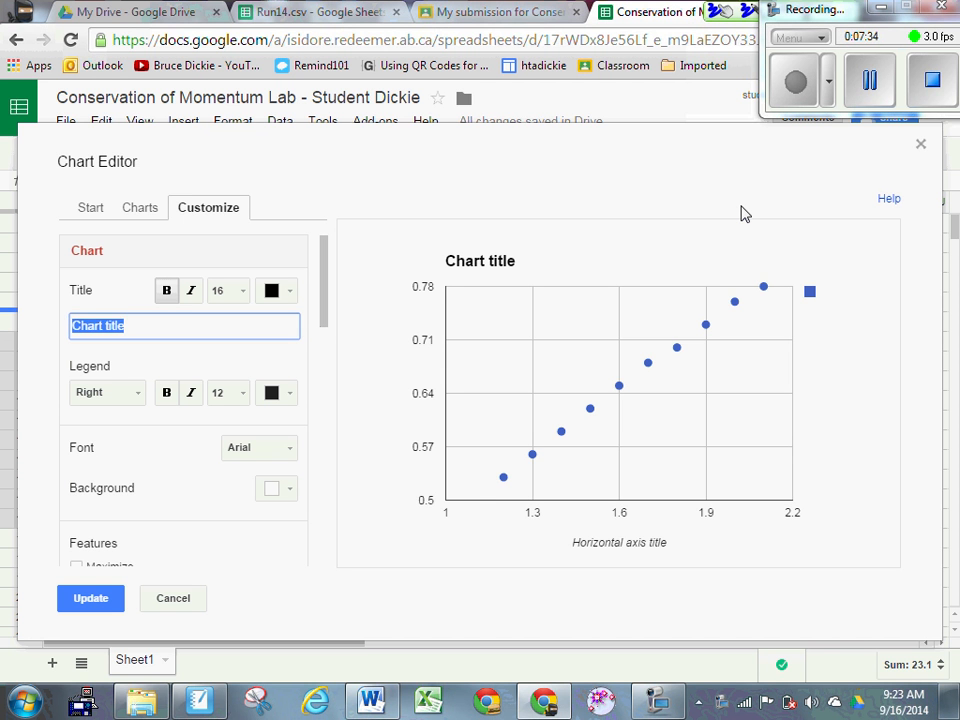
text(Position v)
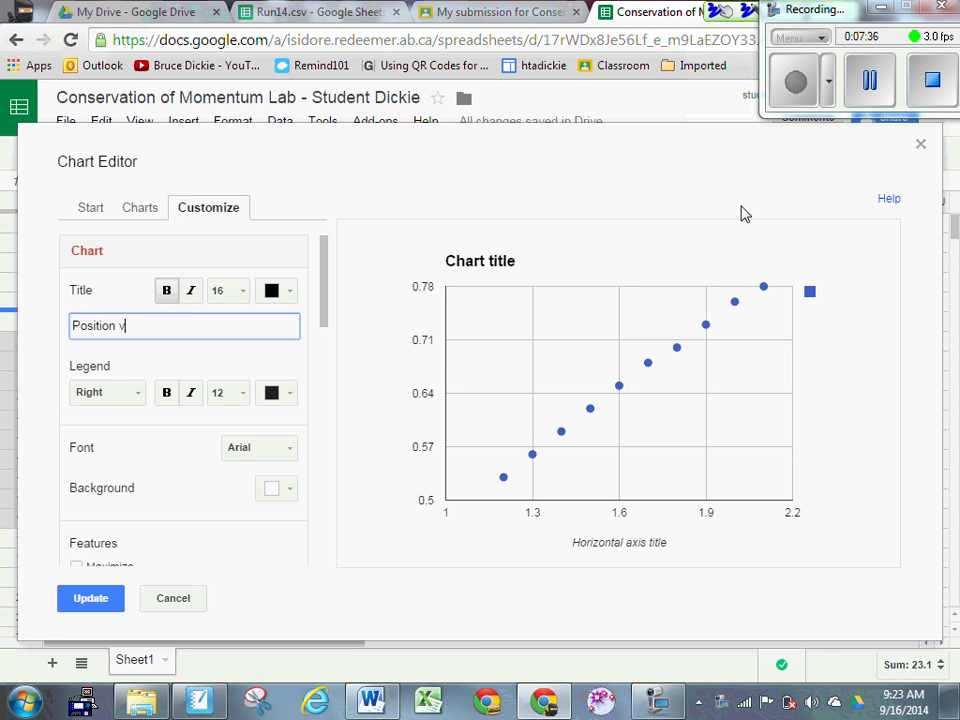
text(s )
text(Time)
text( (Final )
text(Veloci)
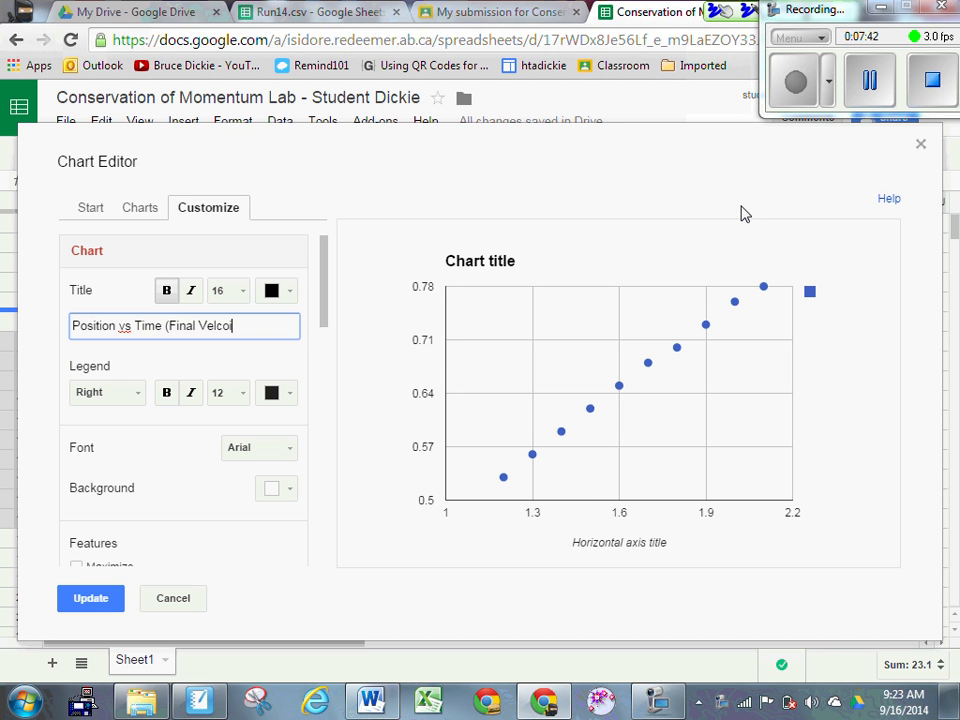
key(BackSpace)
key(BackSpace)
key(BackSpace)
key(BackSpace)
text(locity)- Trial)
text(14)
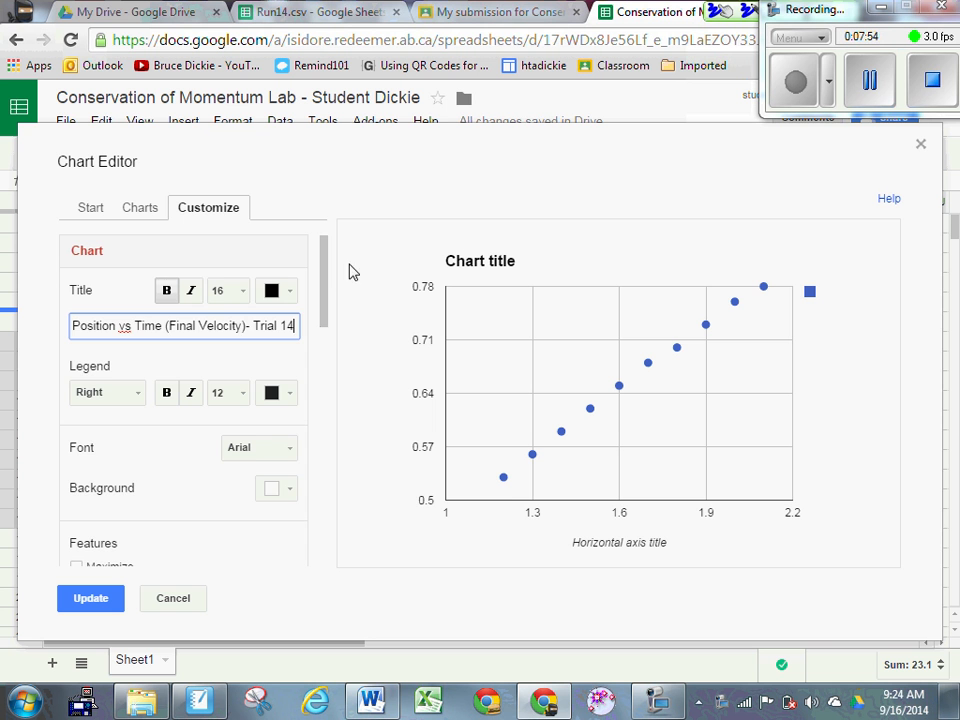
drag(326, 296, 324, 375)
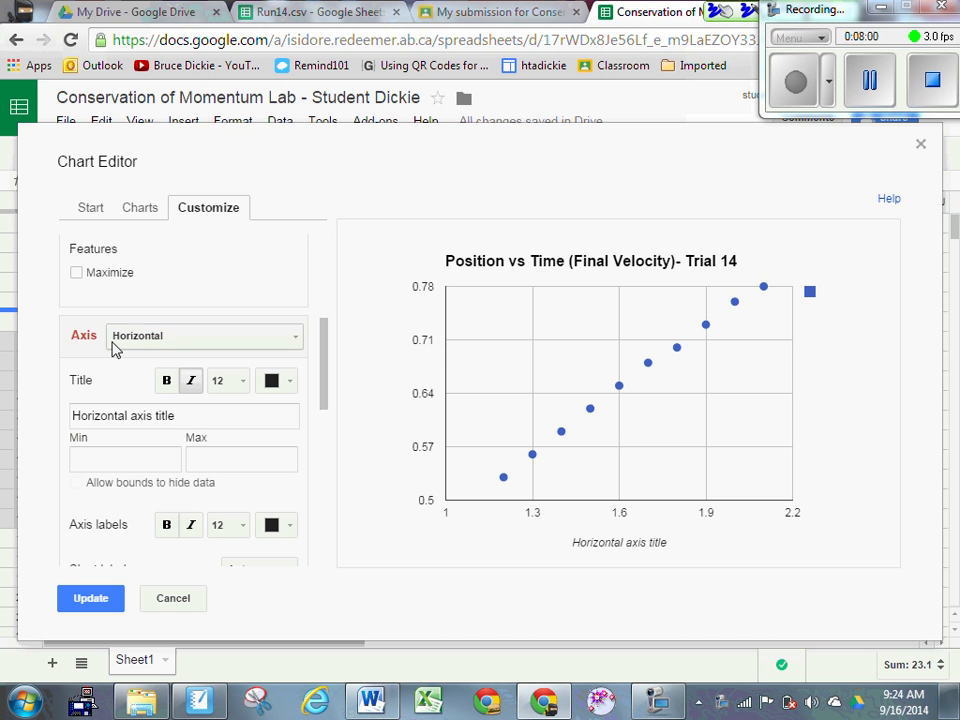
Step: Title the horizontal axis 'time (s)' and the left vertical axis 'position (m)'
click(88, 416)
key(ctrl+a)
text(time (s))
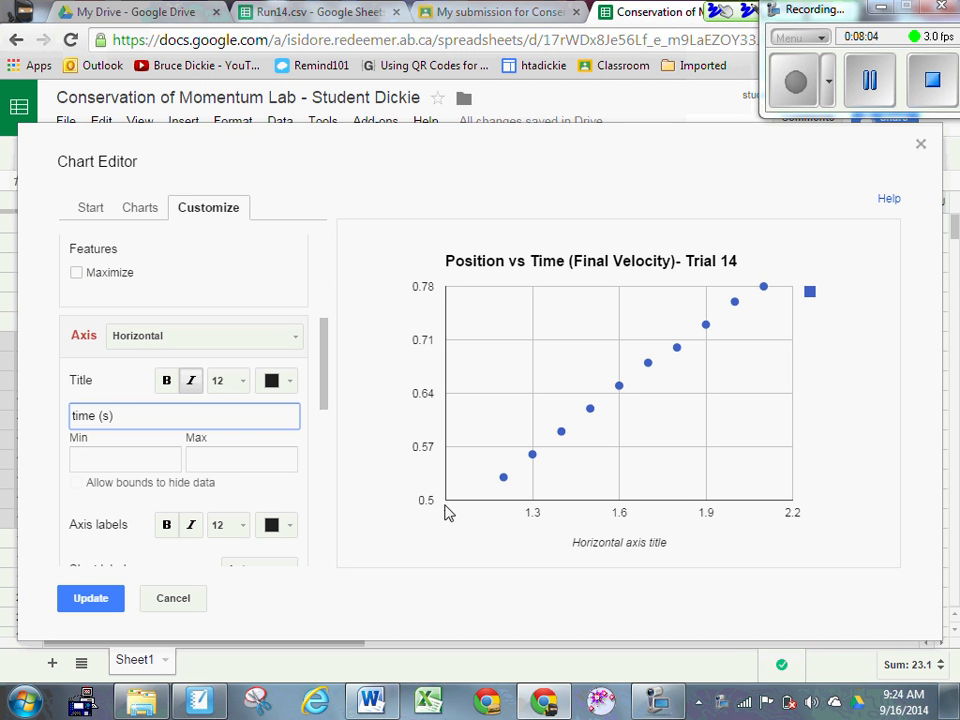
click(287, 343)
click(209, 388)
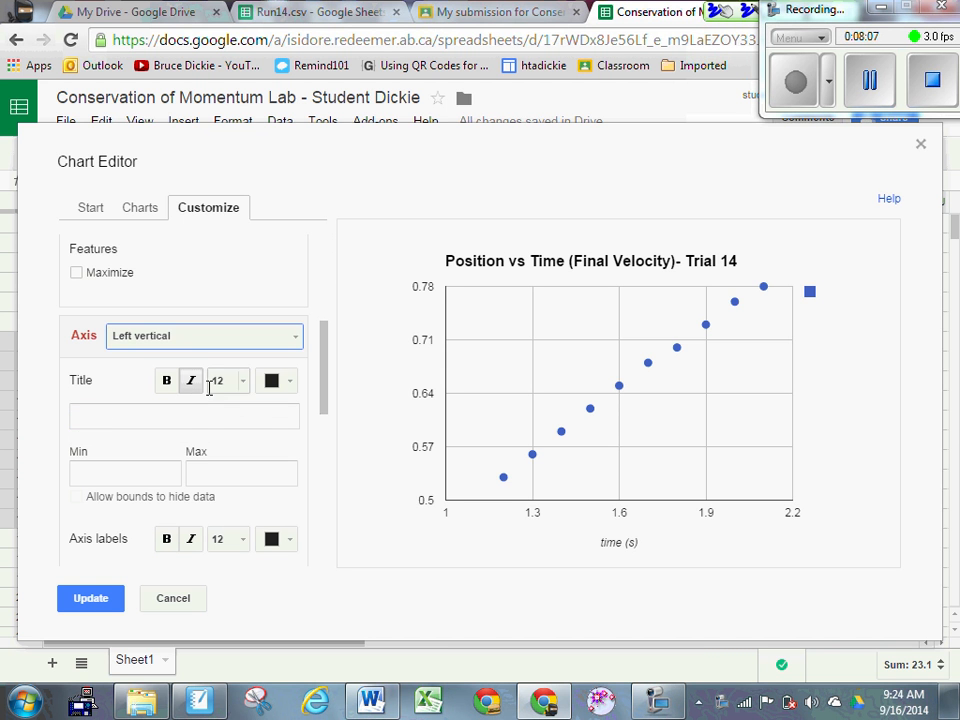
click(166, 418)
text(positi)
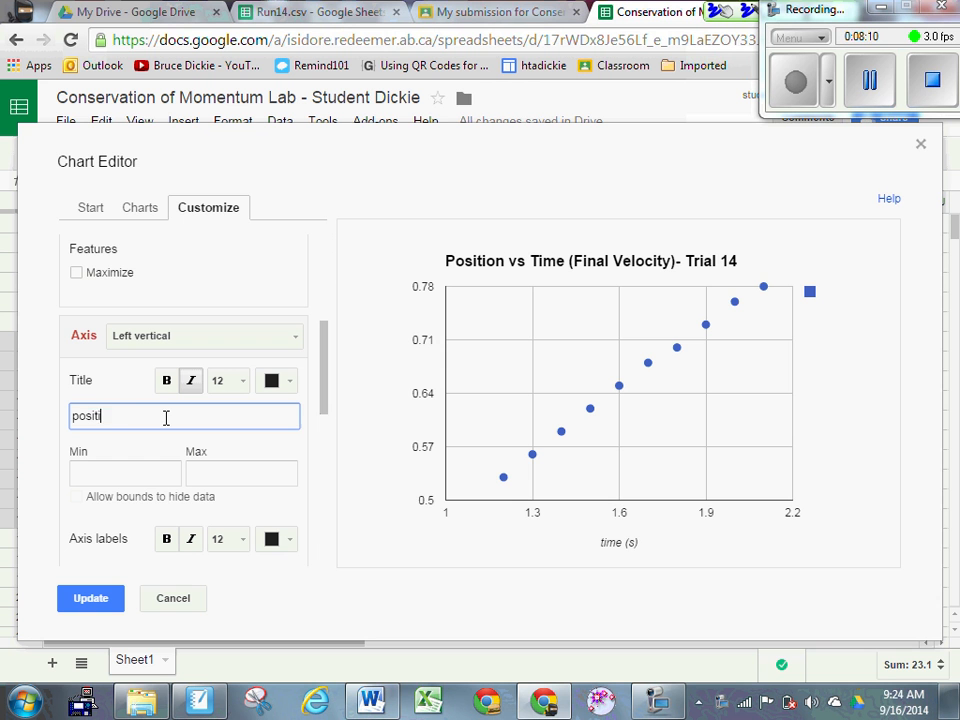
text(on (m))
click(323, 361)
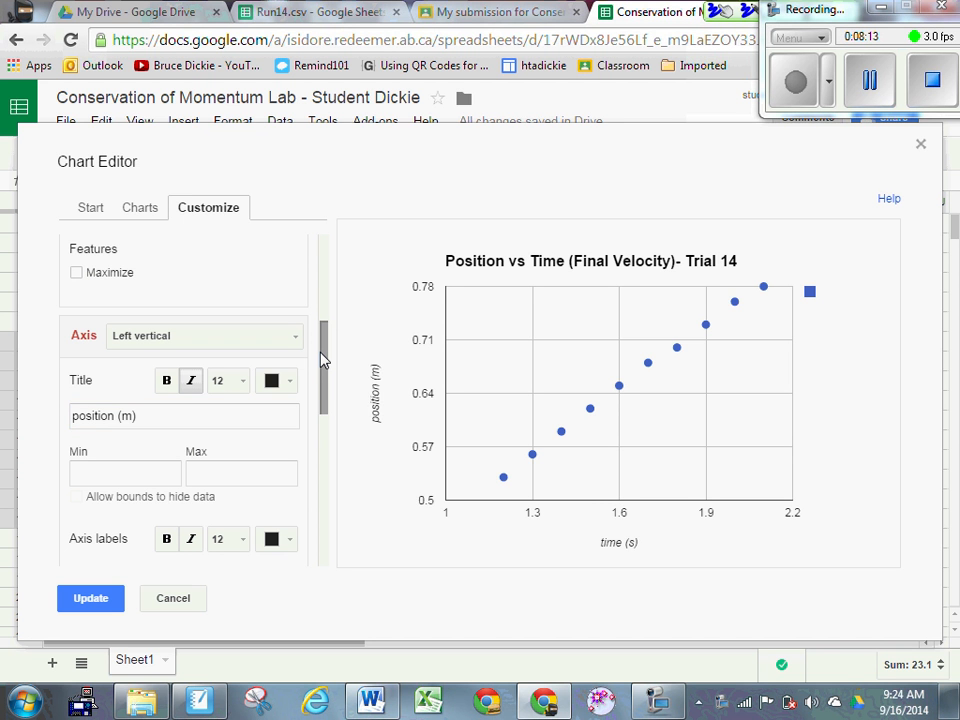
drag(323, 361, 330, 531)
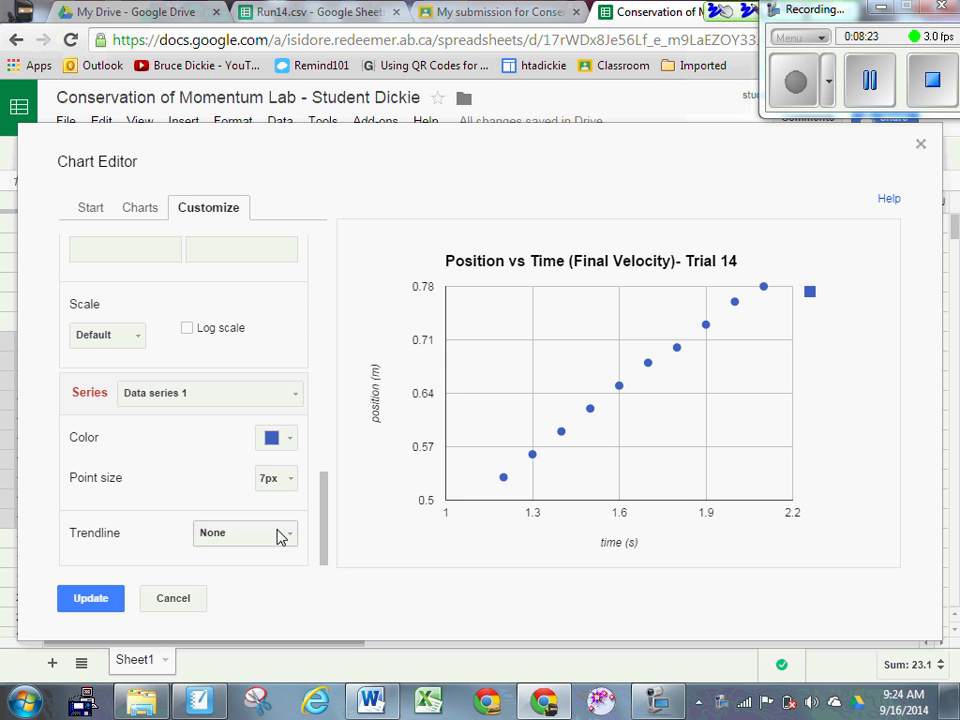
Step: Add a linear trendline labelled with its equation, y = 0.28 * x + 0.198, and apply it
click(281, 537)
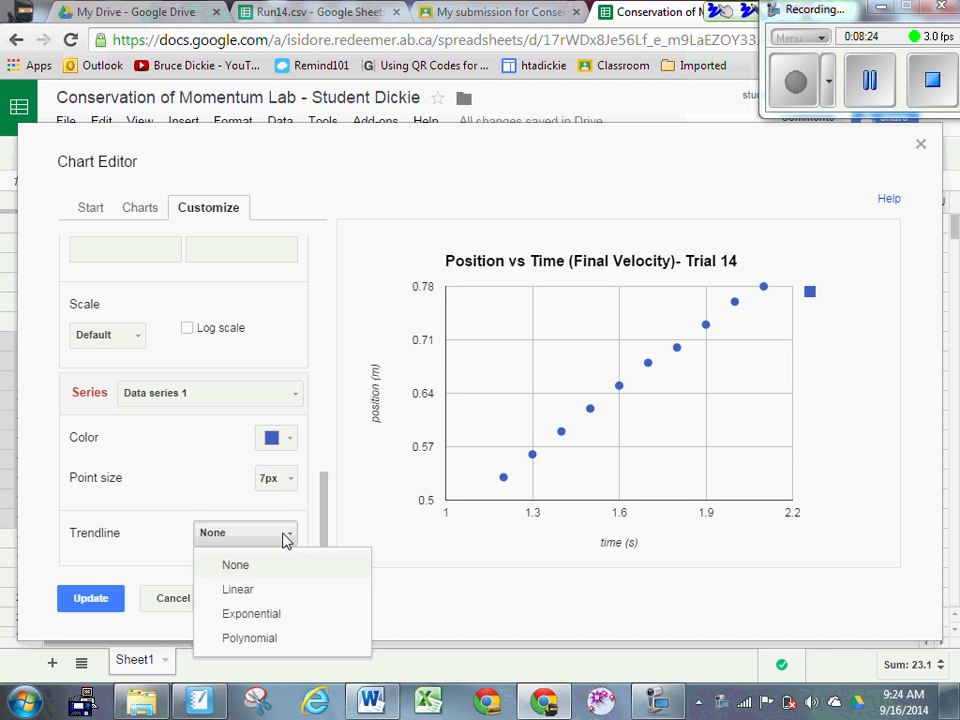
click(256, 595)
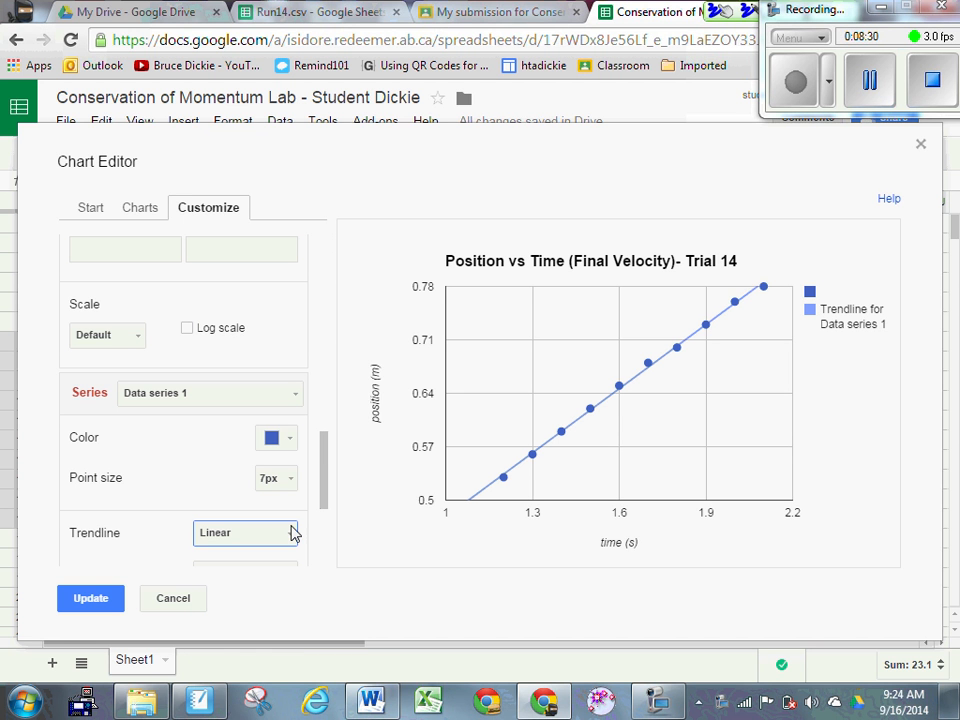
drag(323, 487, 328, 548)
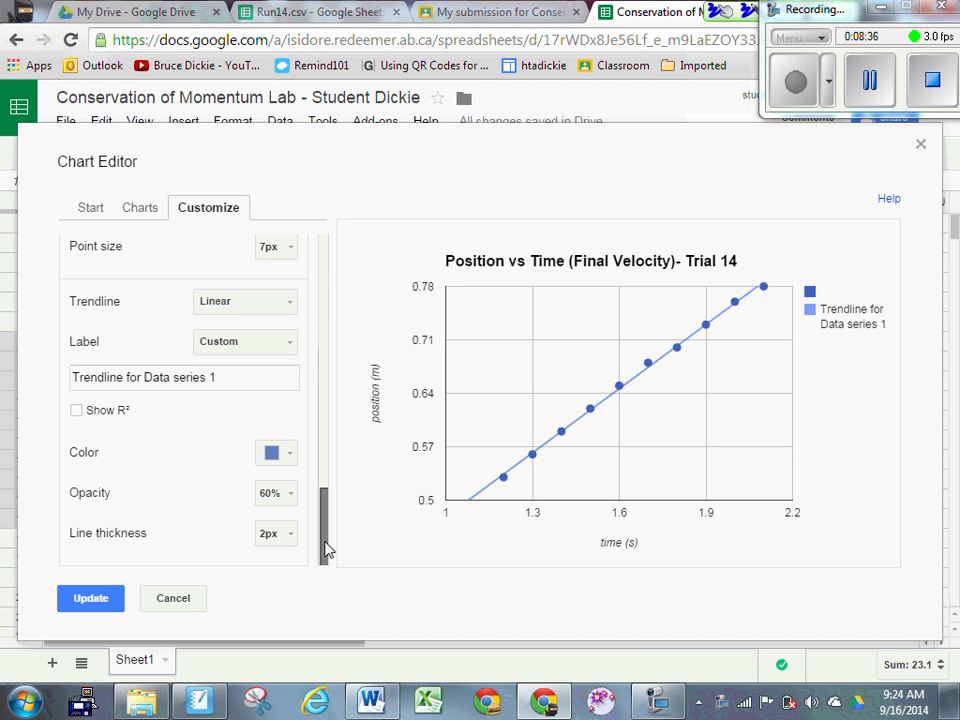
drag(325, 549, 324, 510)
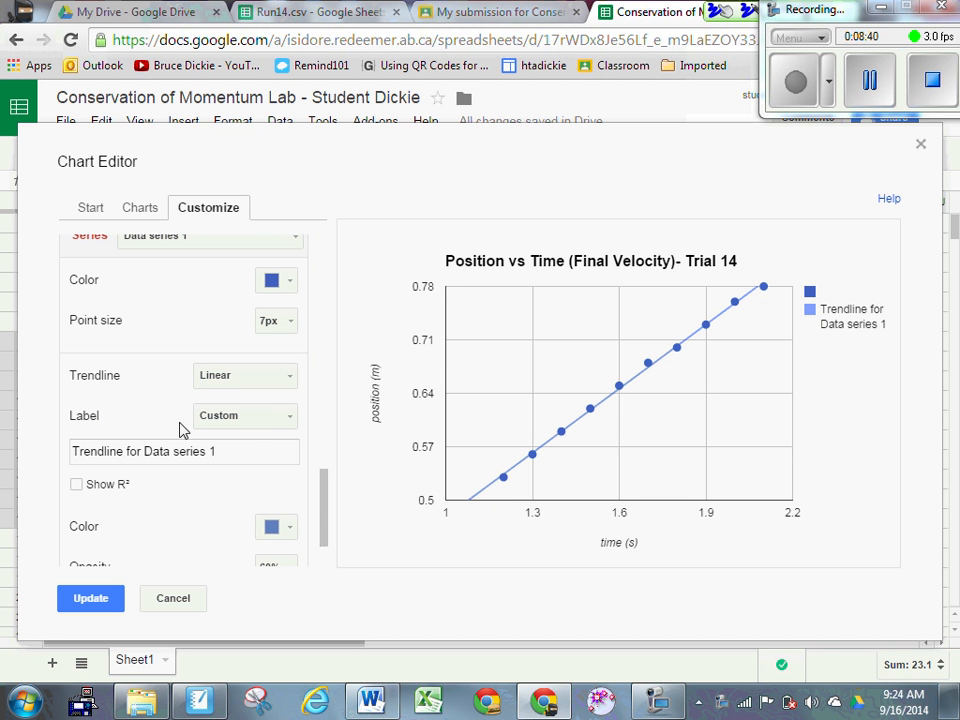
click(249, 418)
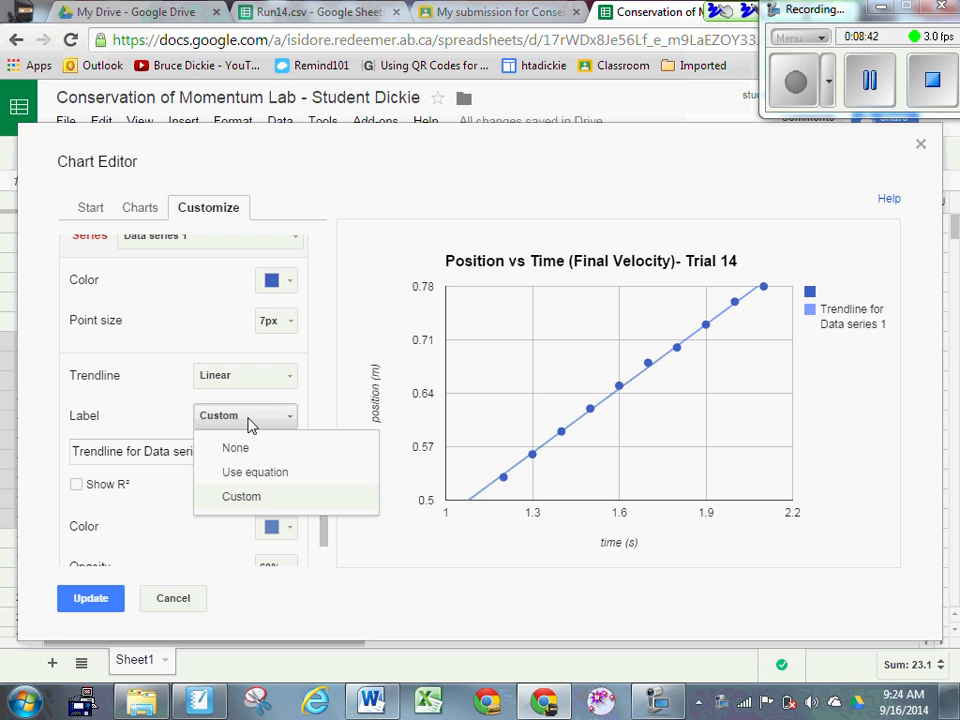
click(257, 476)
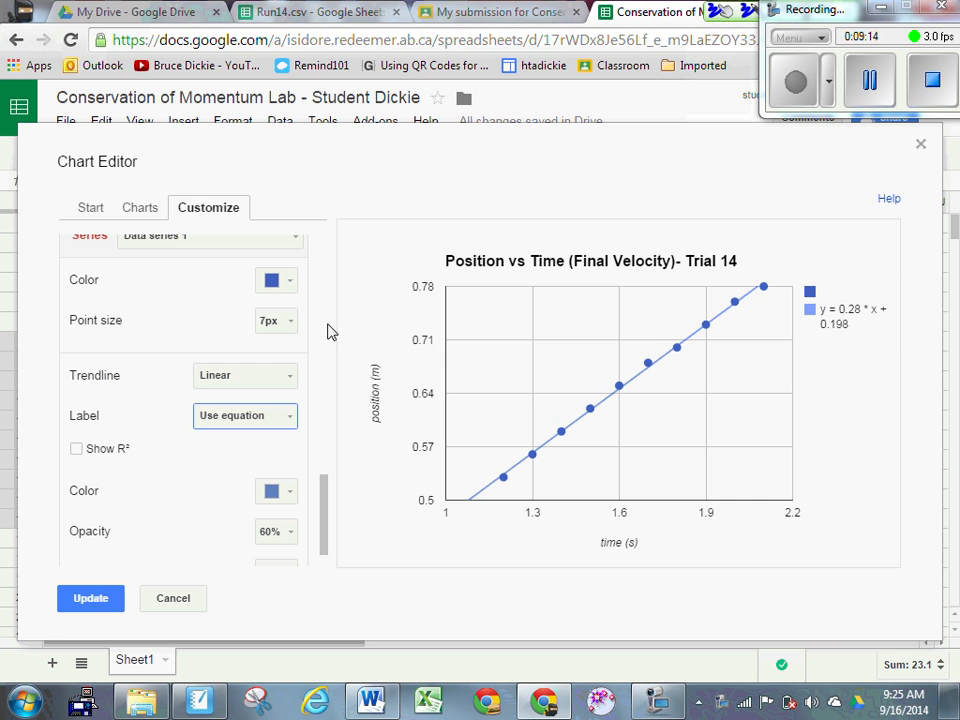
click(93, 600)
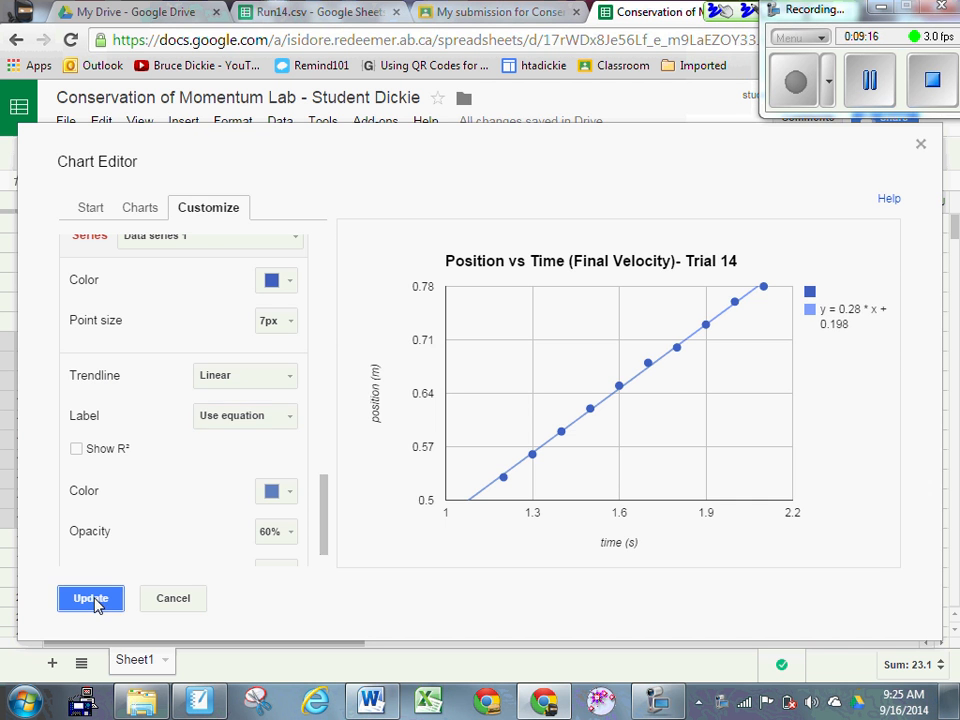
Step: Open the 0.7–1.1 s chart's editor and title it 'Position vs. Time (Initial Velocity)- Trial 14'
click(684, 272)
click(470, 300)
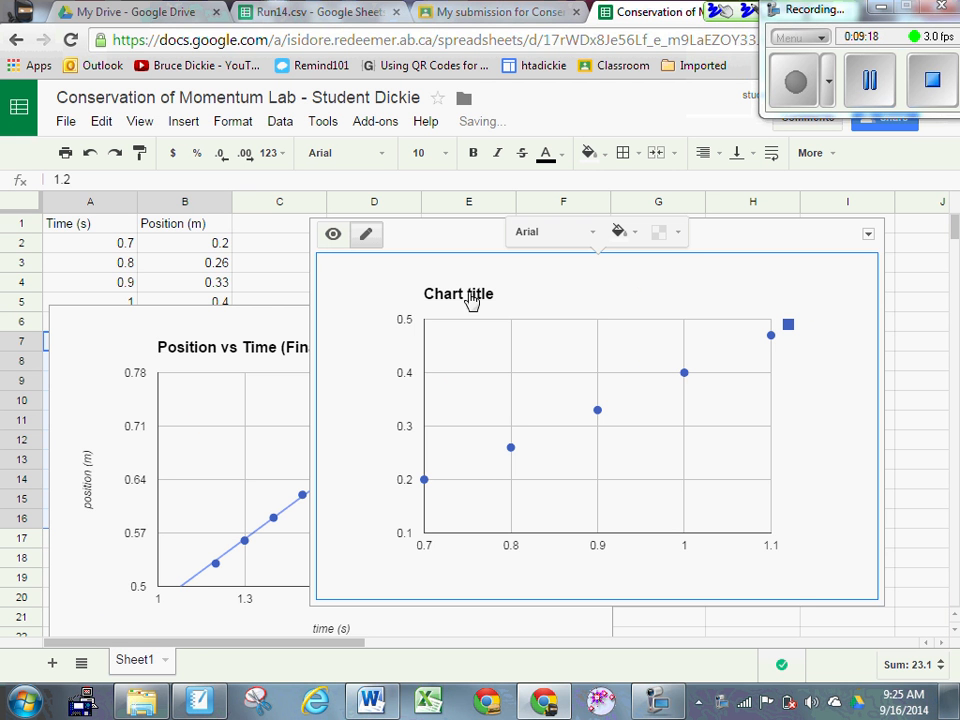
click(868, 234)
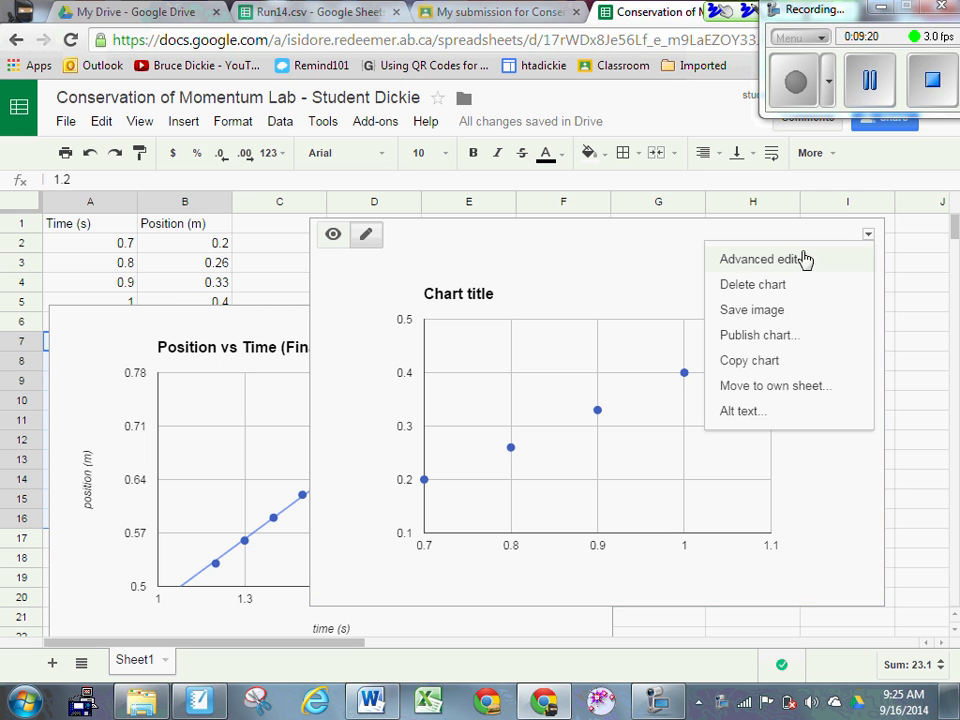
click(745, 264)
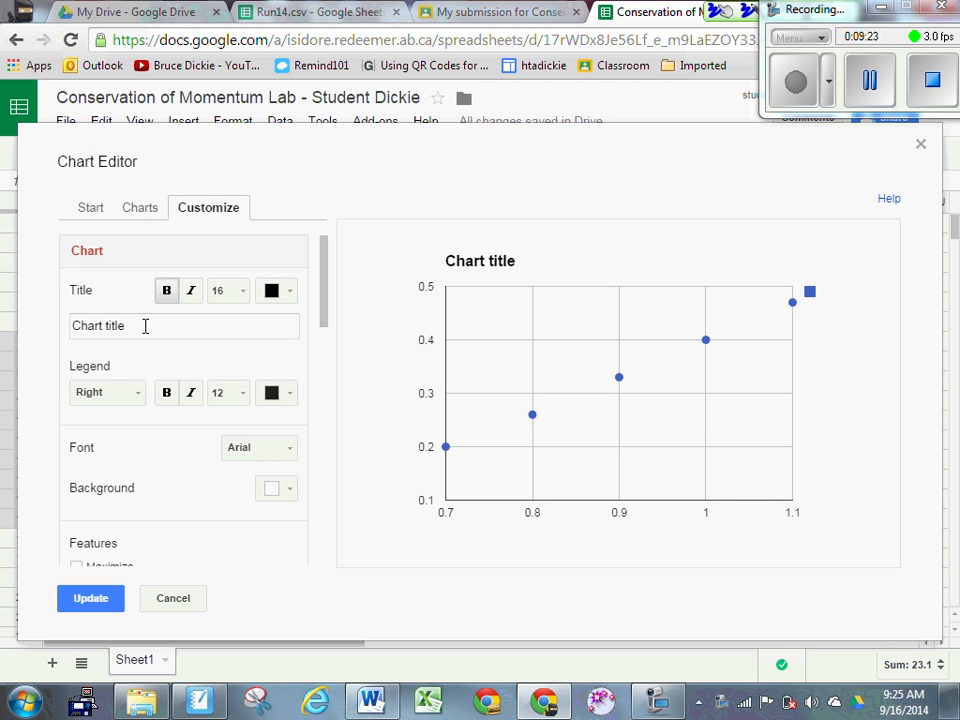
drag(145, 326, 3, 331)
text(Pos)
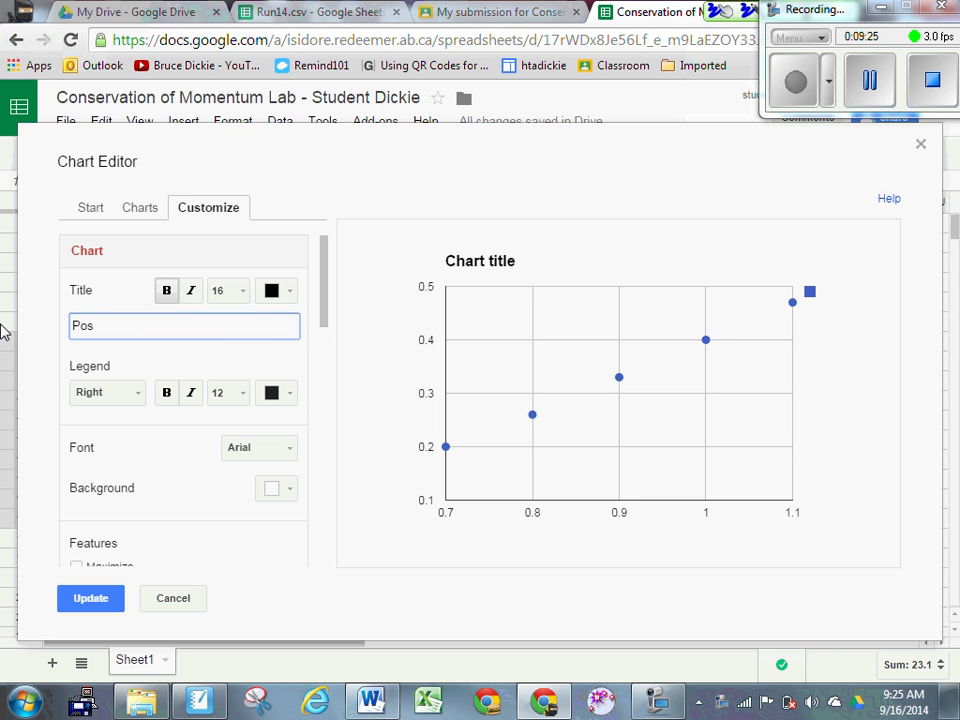
text(ition vs. Time)
key(BackSpace)
key(BackSpace)
key(BackSpace)
key(BackSpace)
text(ime (Initial V)
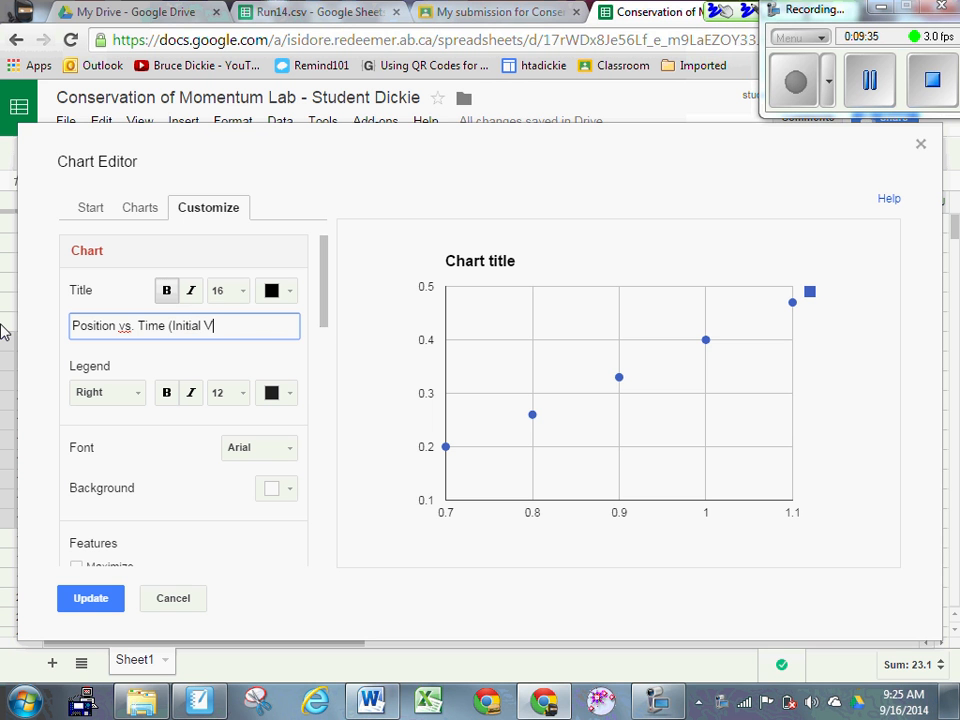
text(elocity)- Trial 14)
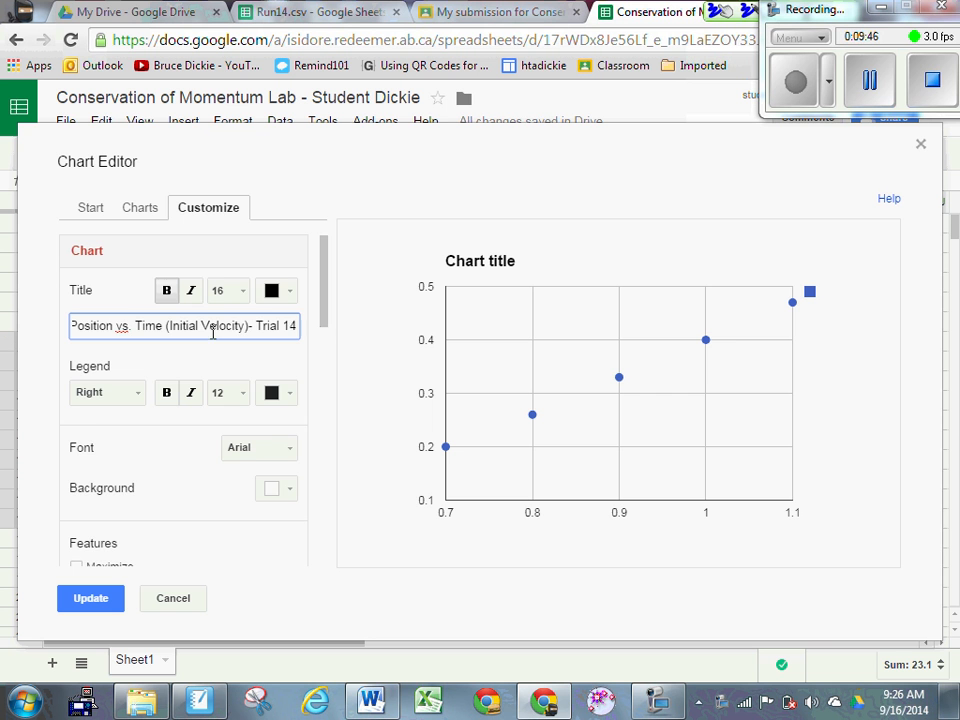
Step: Title the horizontal axis 'time (s)' and the left vertical axis 'position (m)'
drag(322, 326, 317, 388)
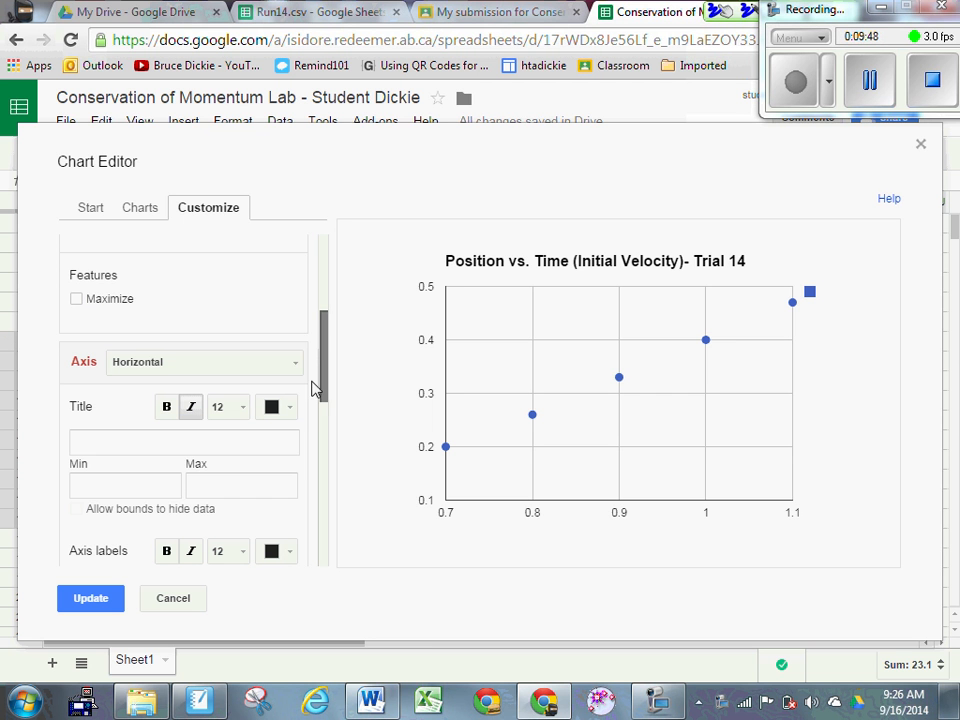
click(135, 434)
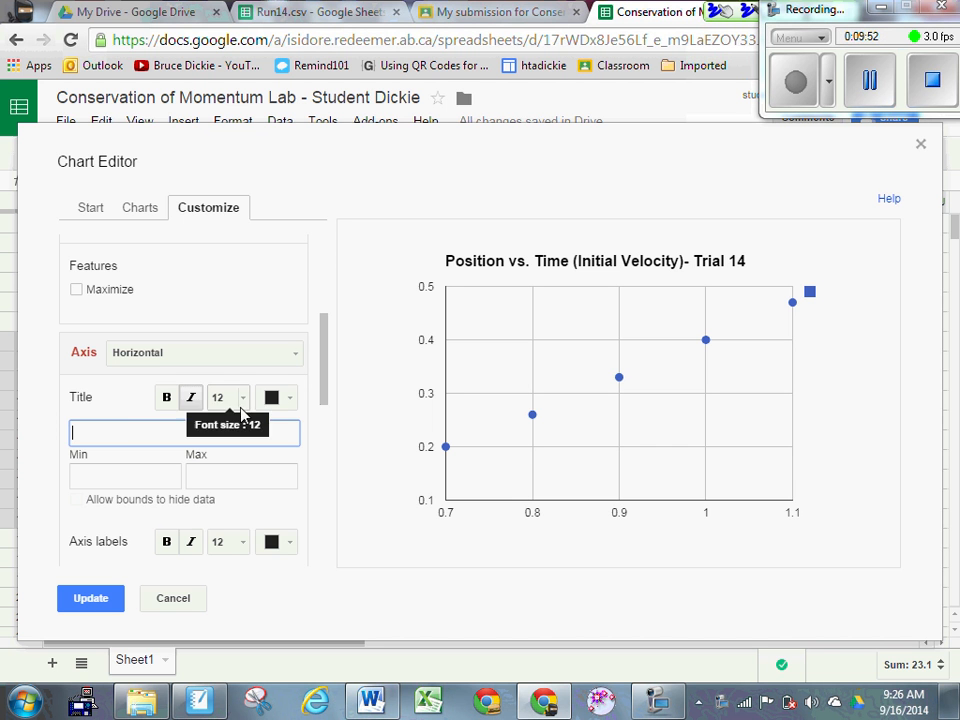
text(time (s))
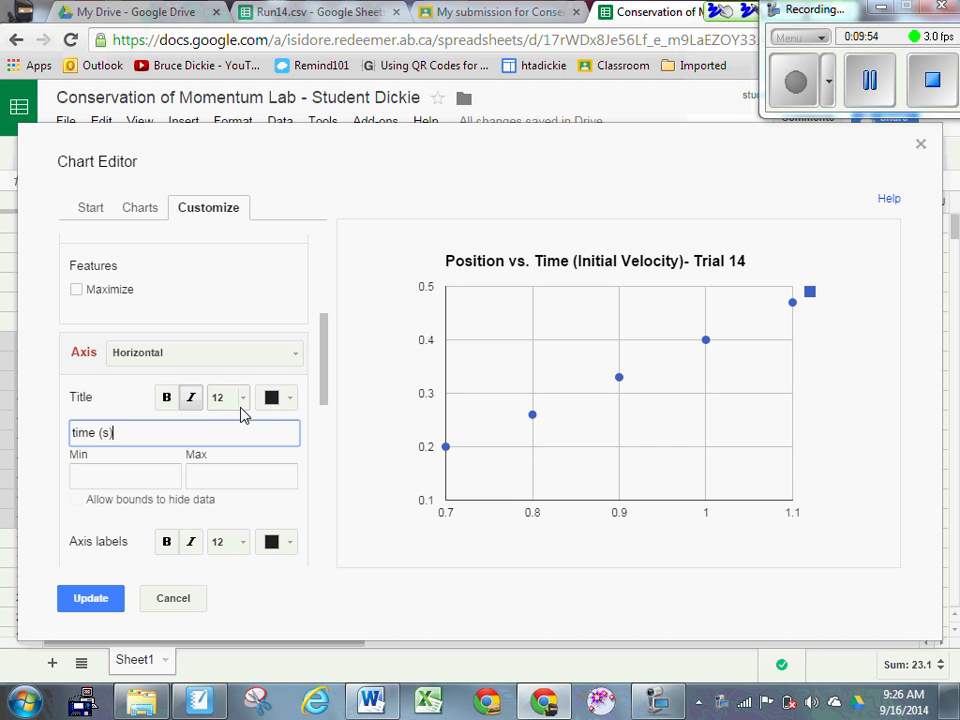
mouse_move(323, 388)
mouse_down()
mouse_move(324, 452)
mouse_move(317, 375)
mouse_up()
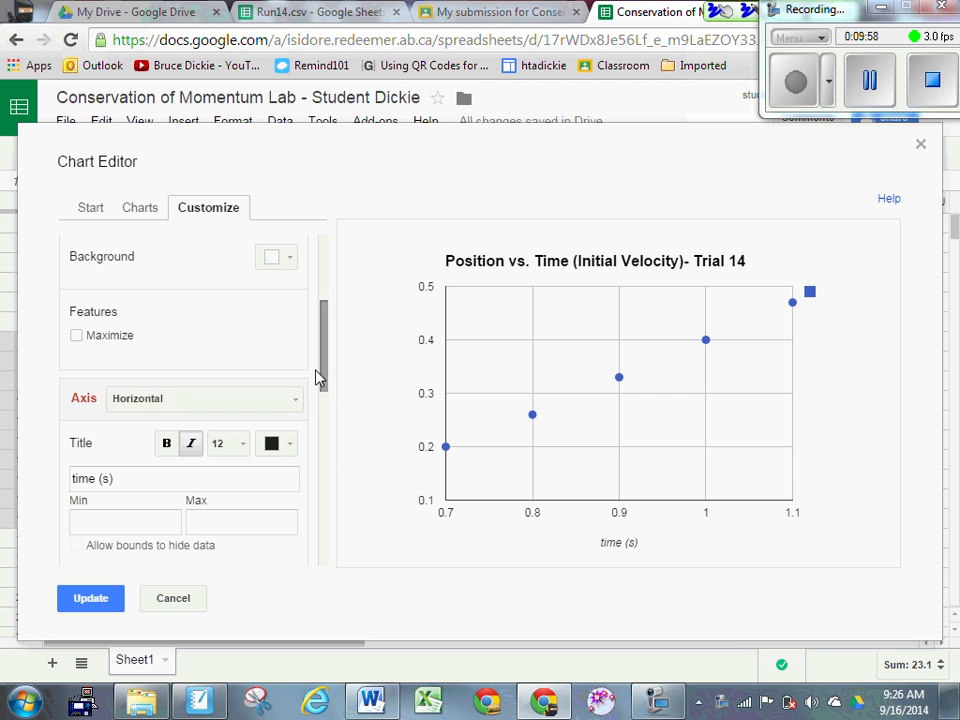
click(253, 400)
click(201, 455)
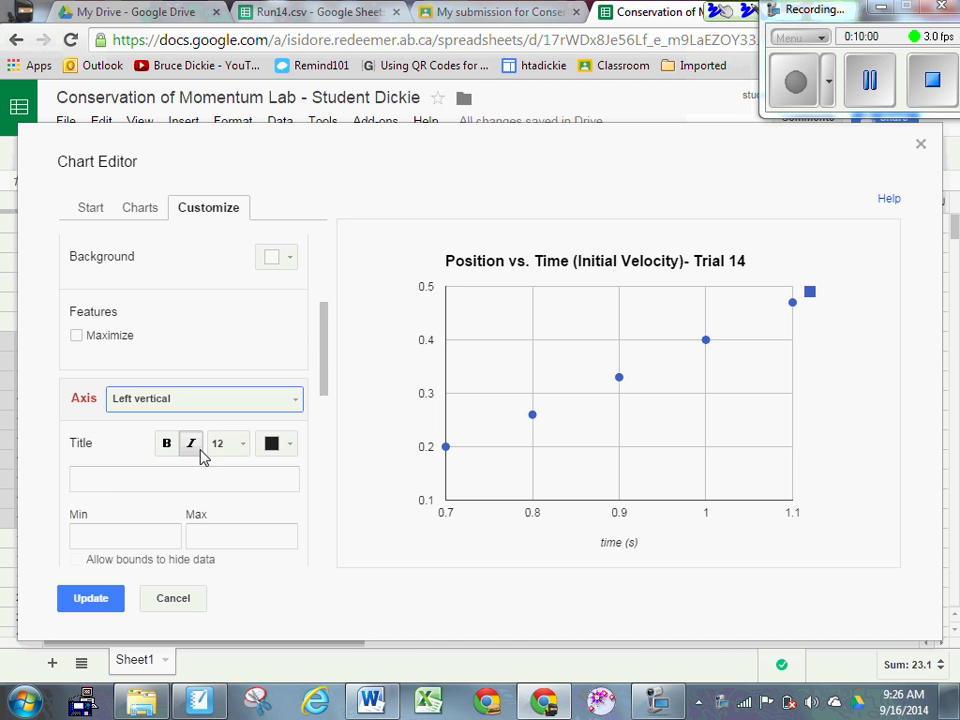
click(124, 477)
text(po)
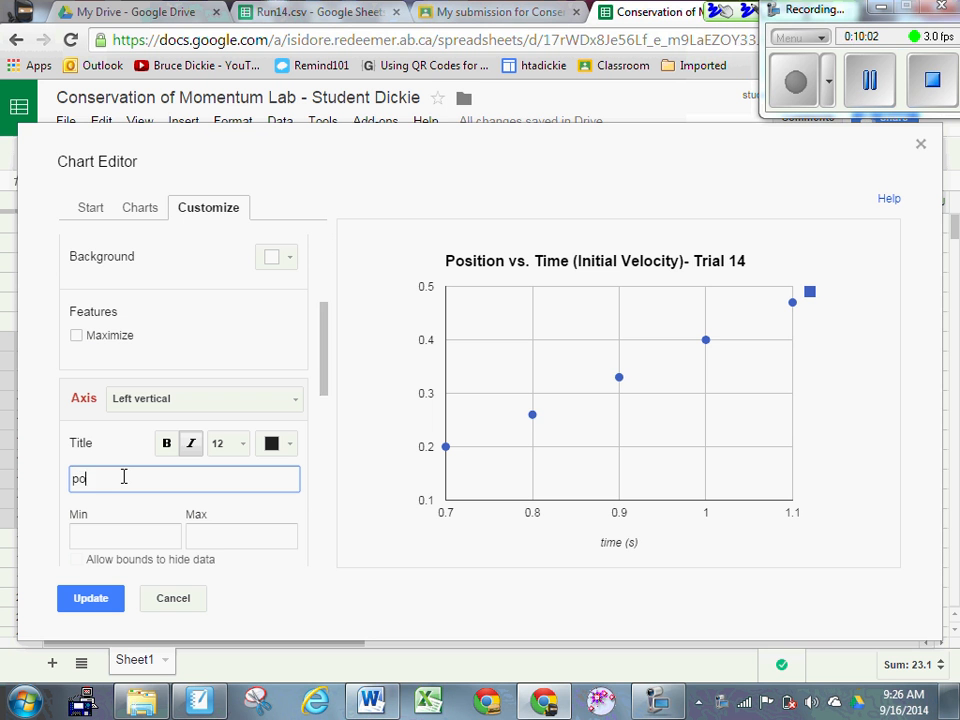
text(sition (m))
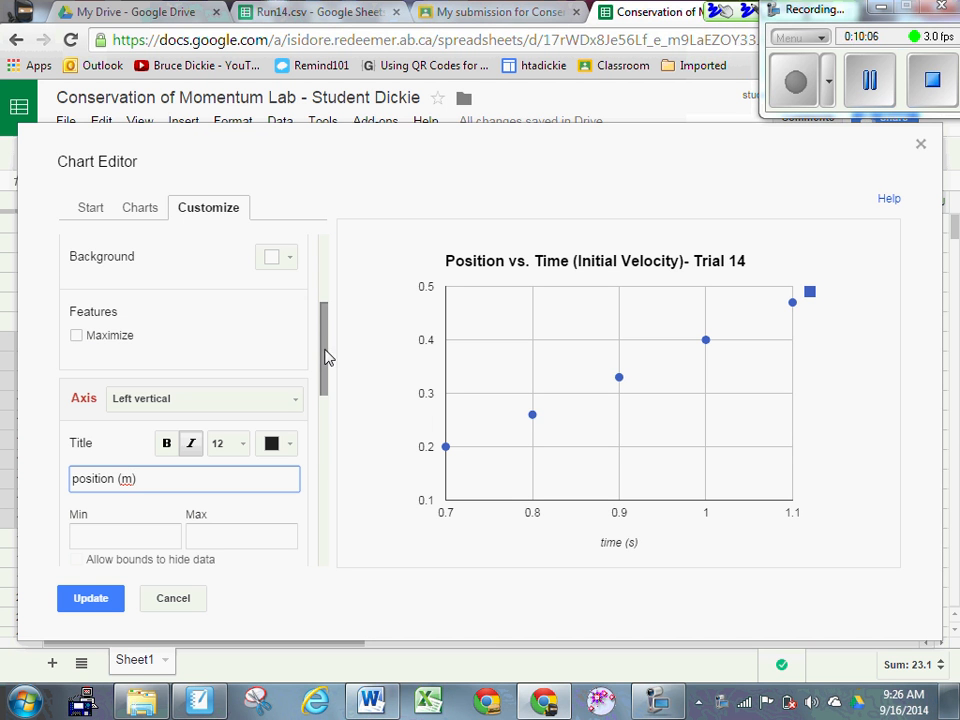
Step: Add a linear trendline labelled with its equation, y = 0.68 * x - 0.28, and apply it
drag(326, 352, 318, 545)
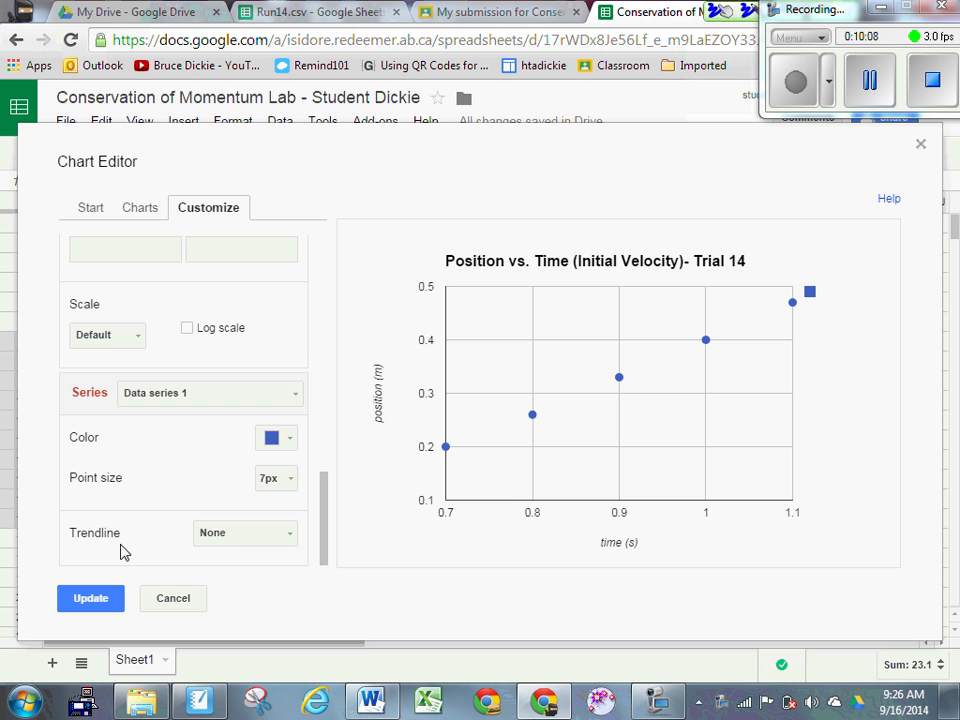
click(268, 548)
click(262, 590)
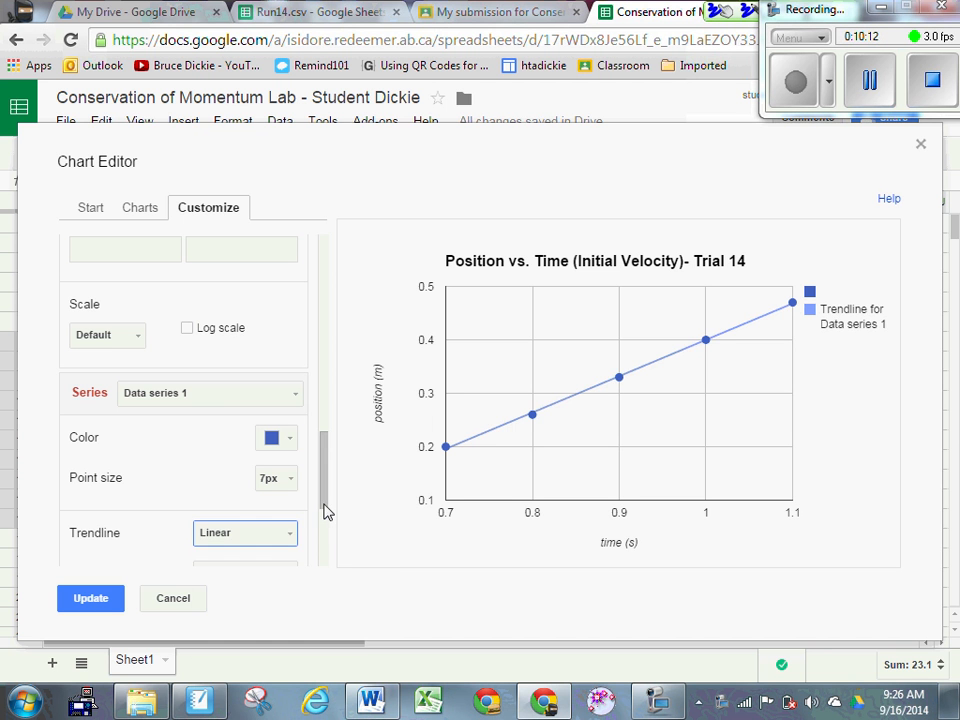
drag(325, 500, 328, 531)
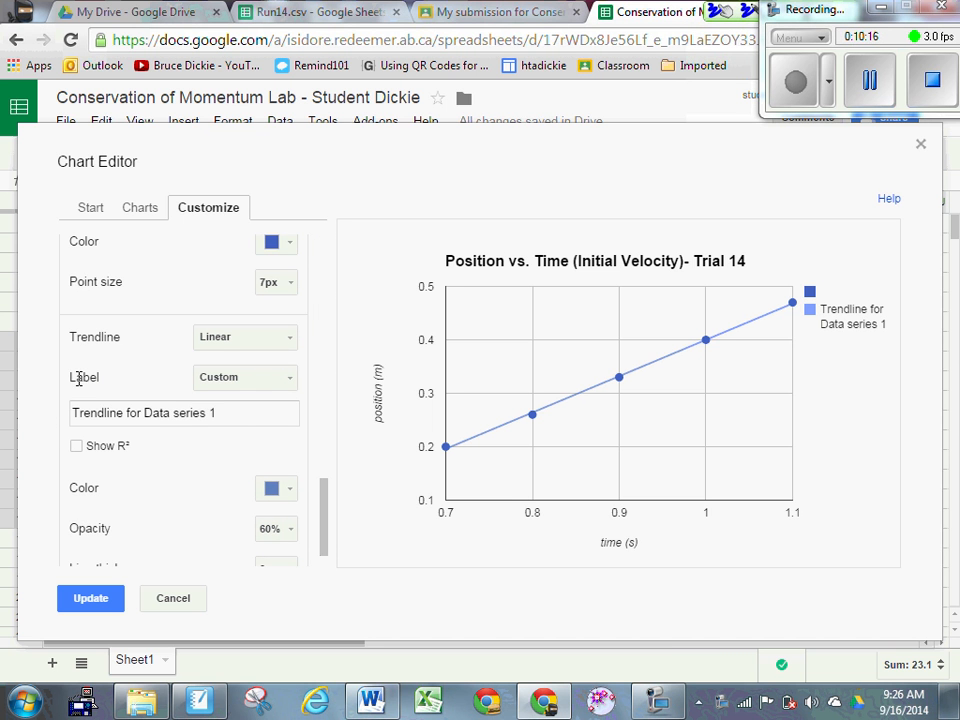
click(246, 377)
click(320, 440)
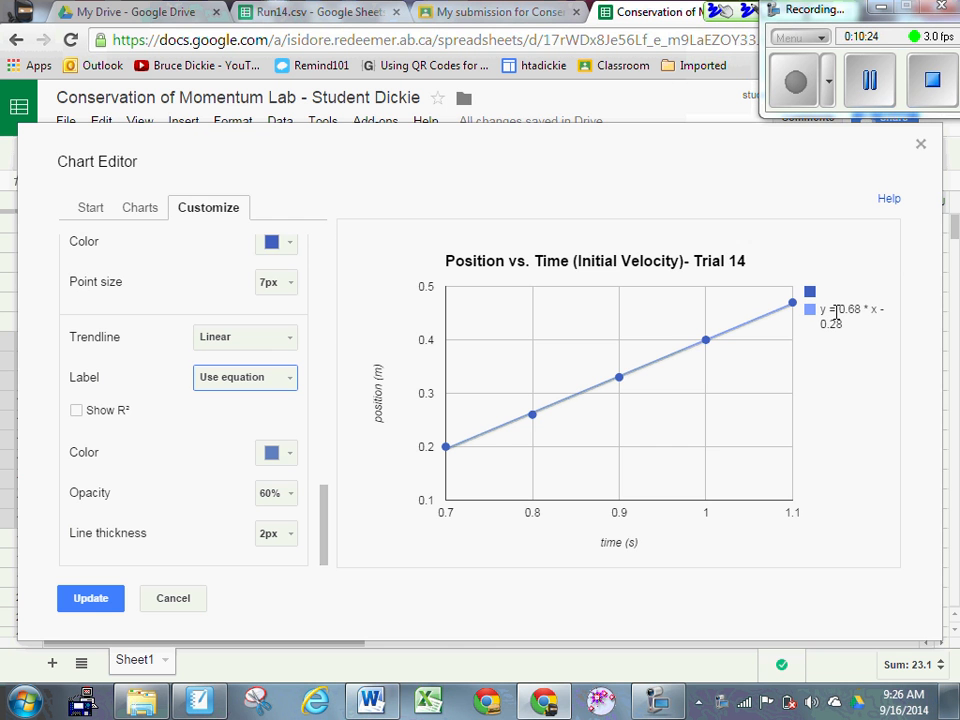
click(108, 597)
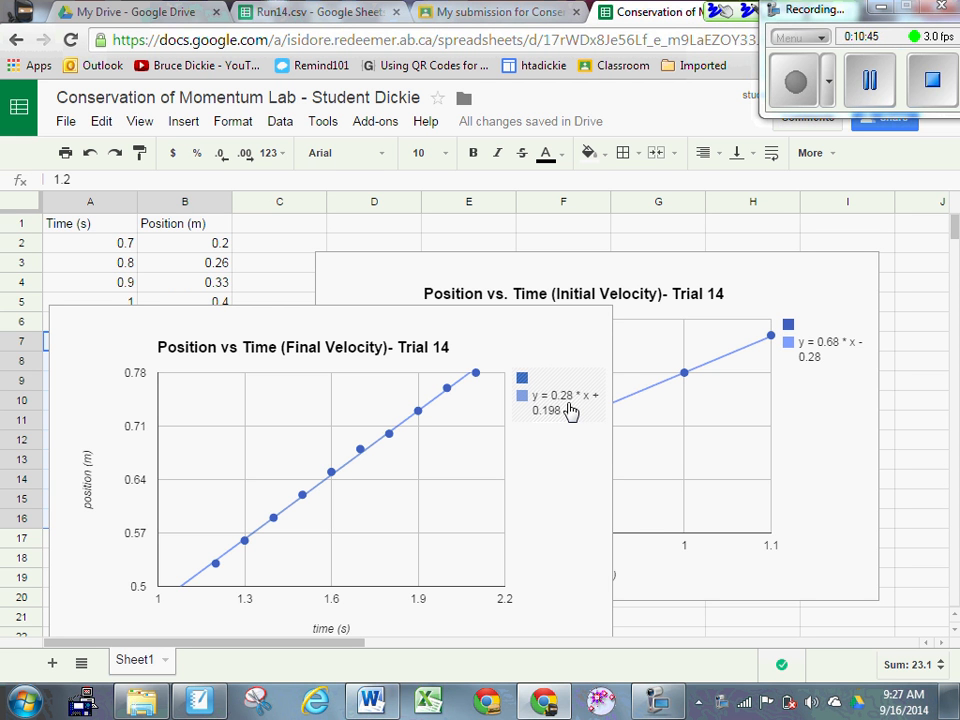
Step: Review both finished charts, then switch to the My Drive file list
click(867, 73)
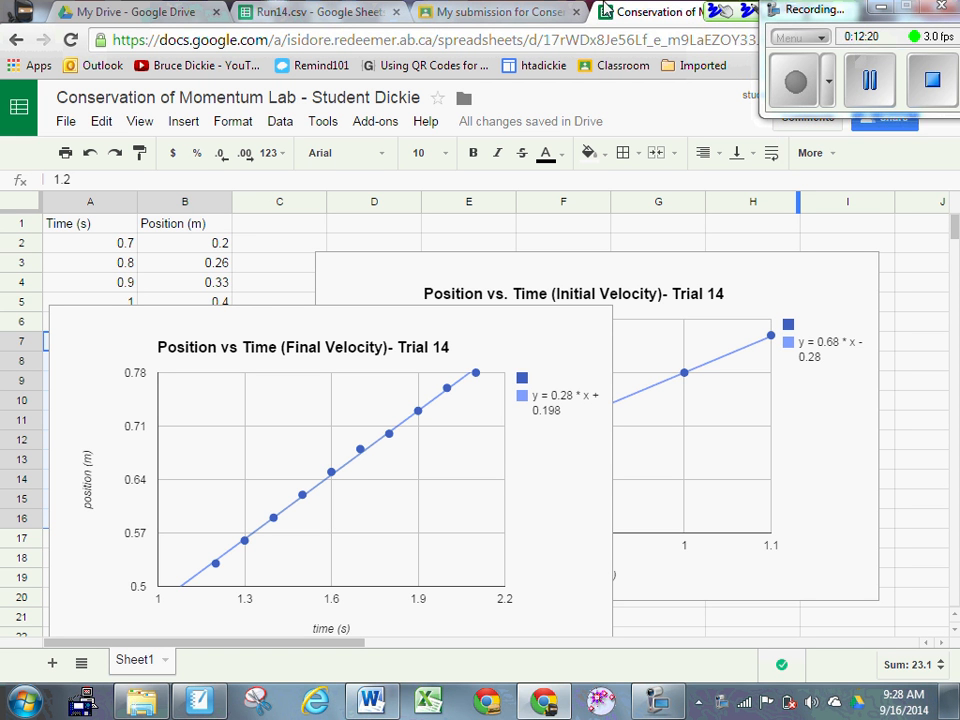
click(117, 12)
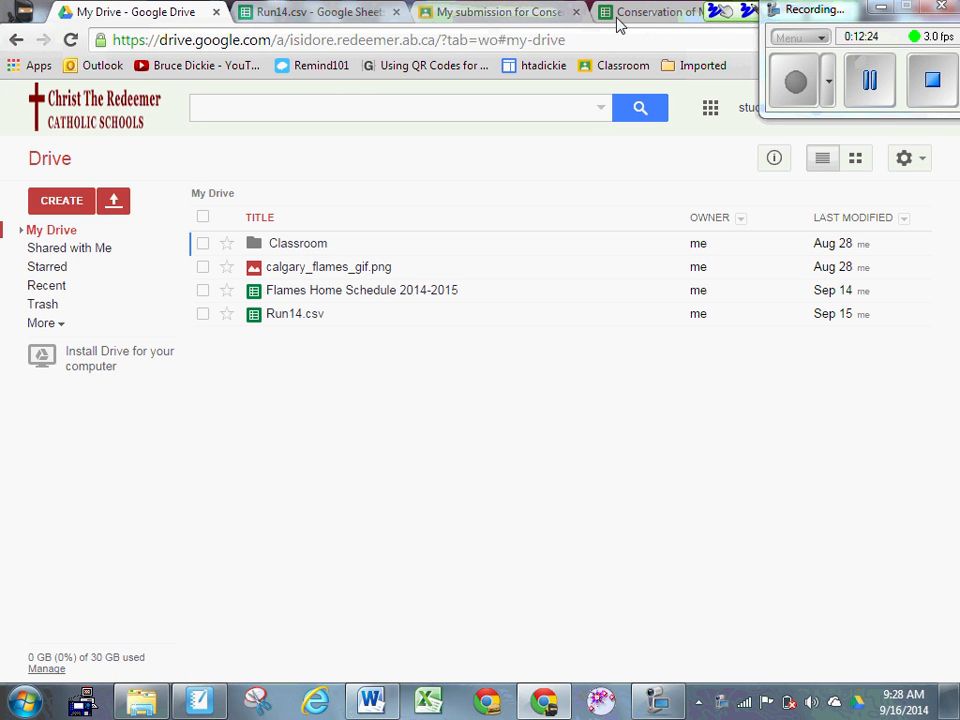
Step: Create a new Google Doc for the lab report from the Classroom submission page
click(490, 16)
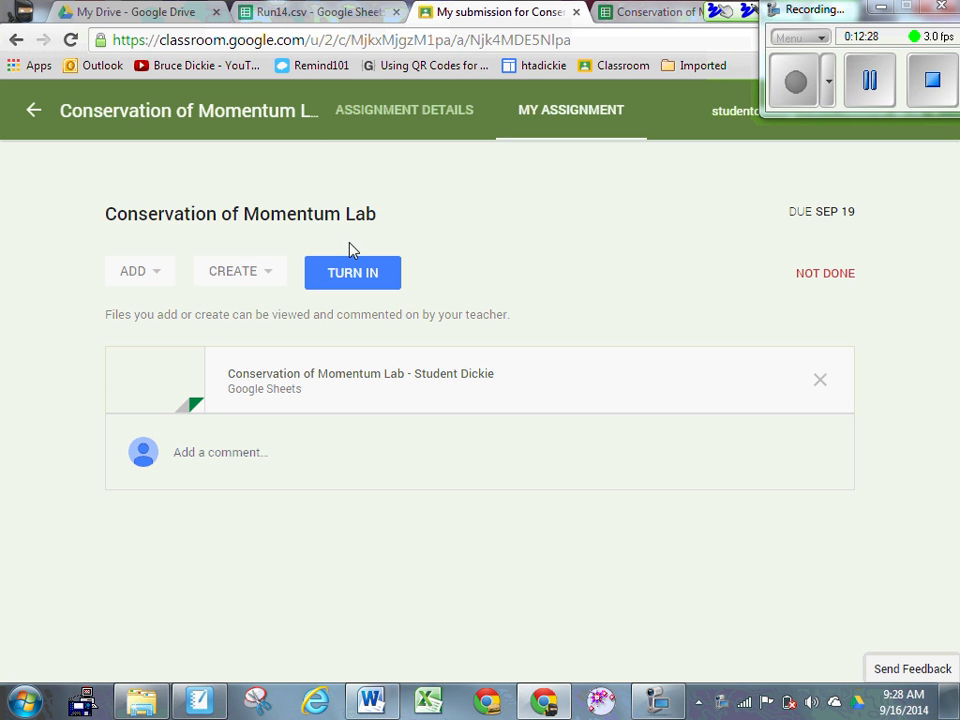
click(267, 275)
click(246, 312)
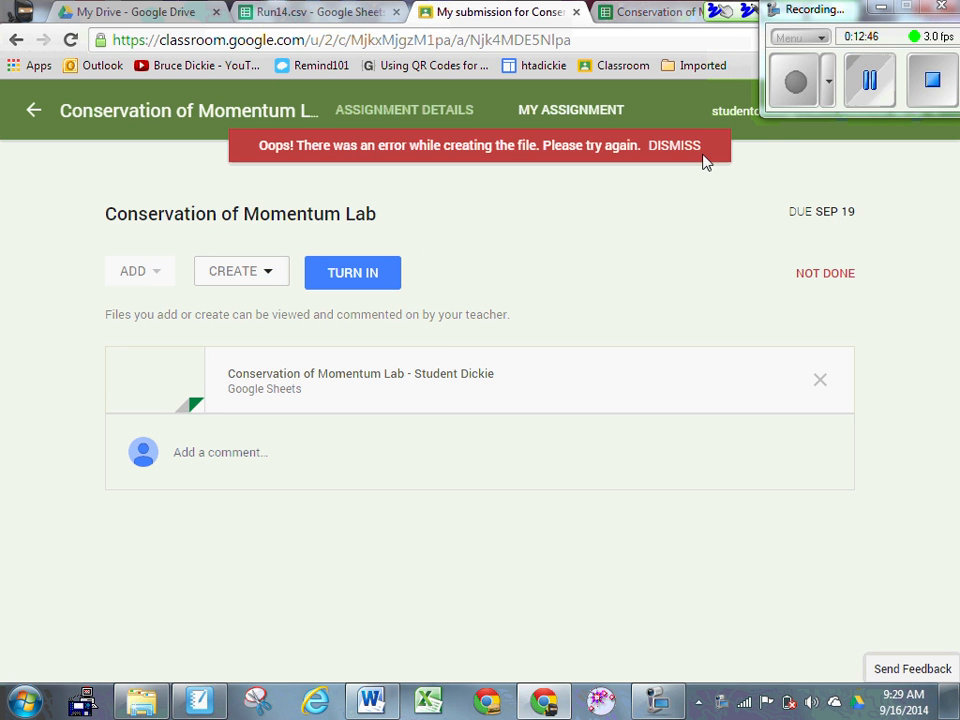
click(869, 85)
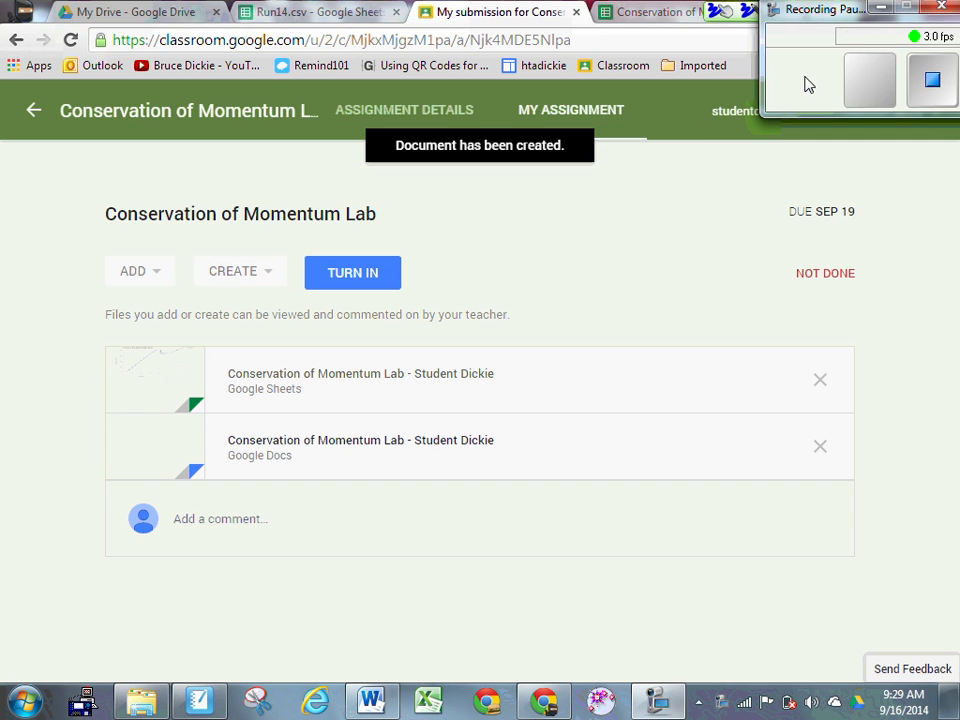
click(804, 84)
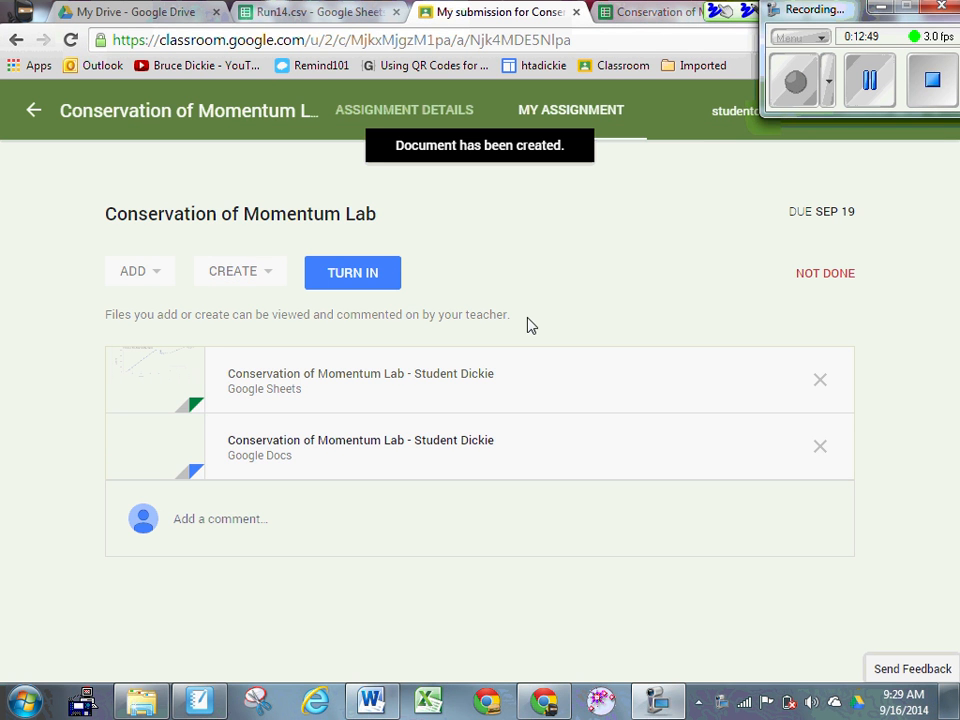
Step: Open the new Doc, close its loading tab, and return to the charts spreadsheet
click(372, 449)
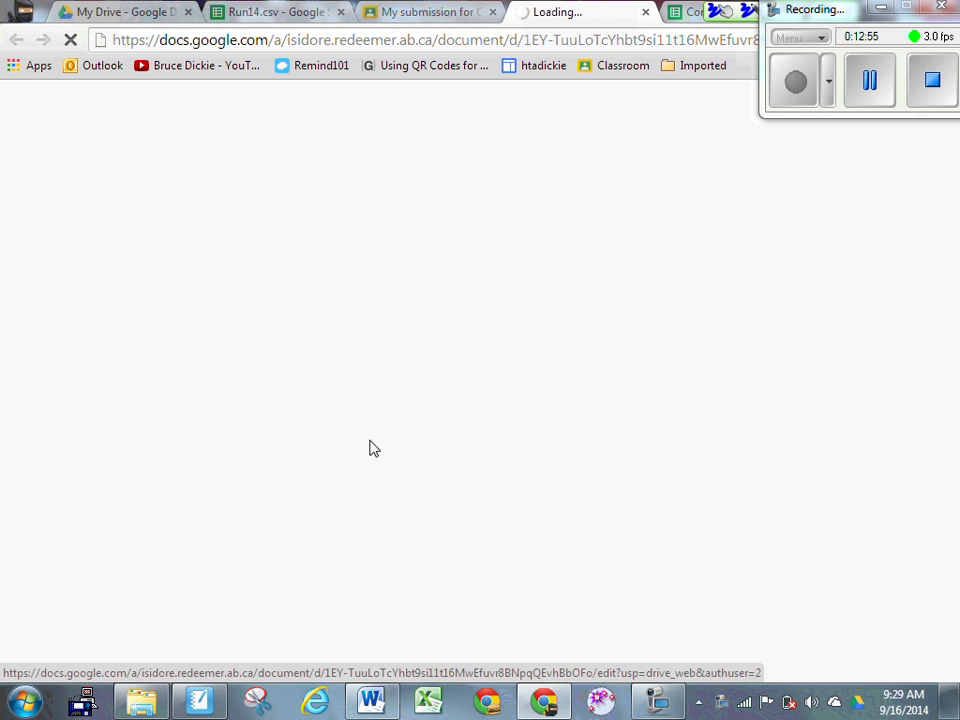
click(646, 13)
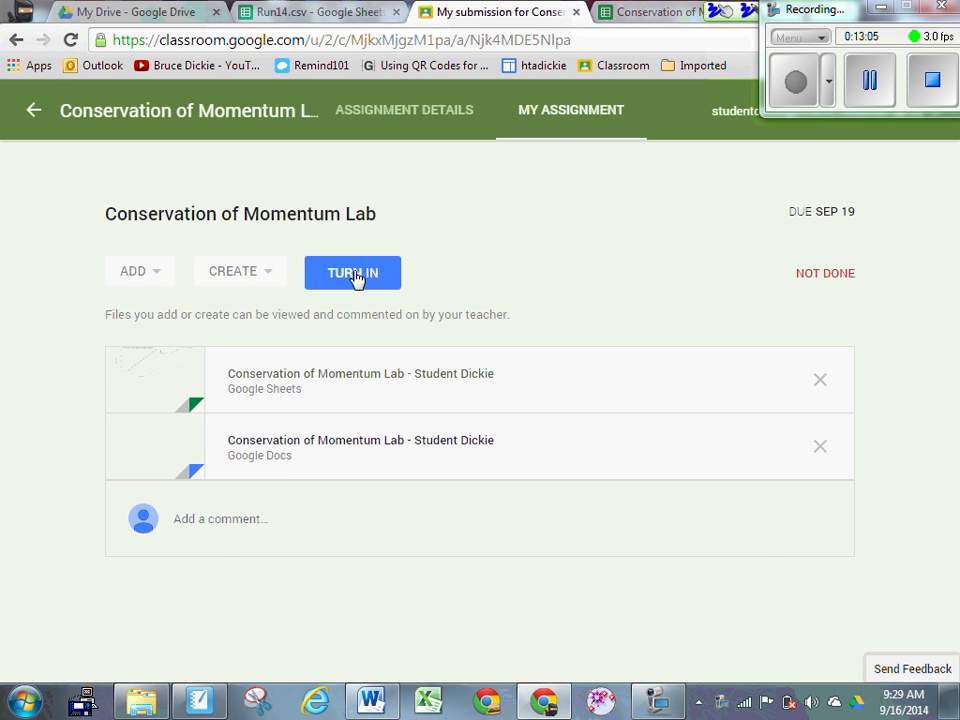
click(639, 16)
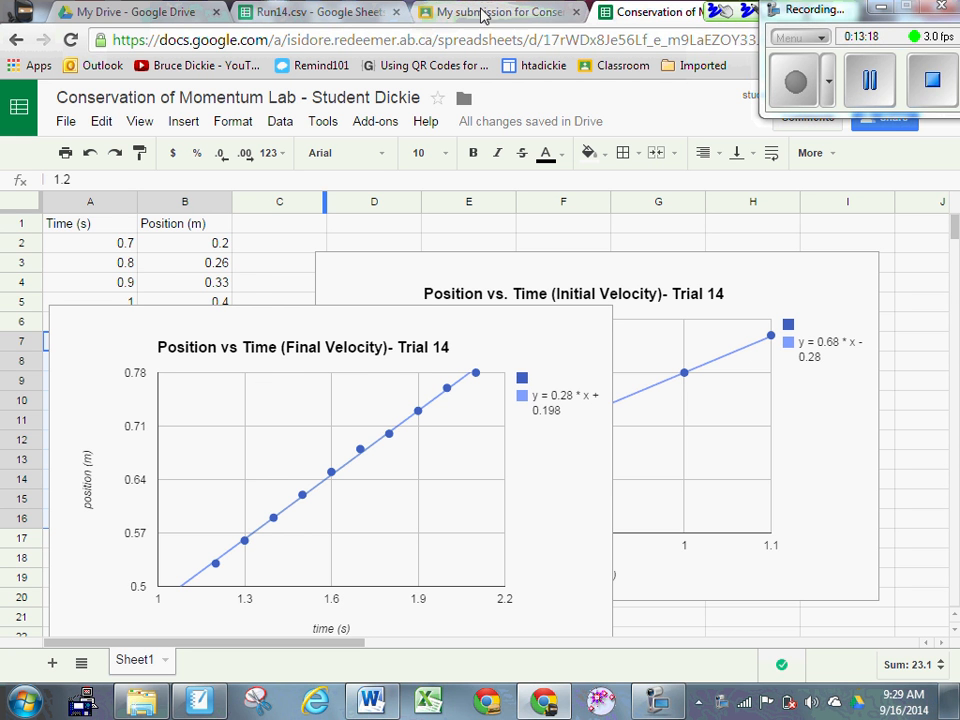
Step: Switch between the charts spreadsheet and the Classroom submission, ending on the submission page
click(433, 14)
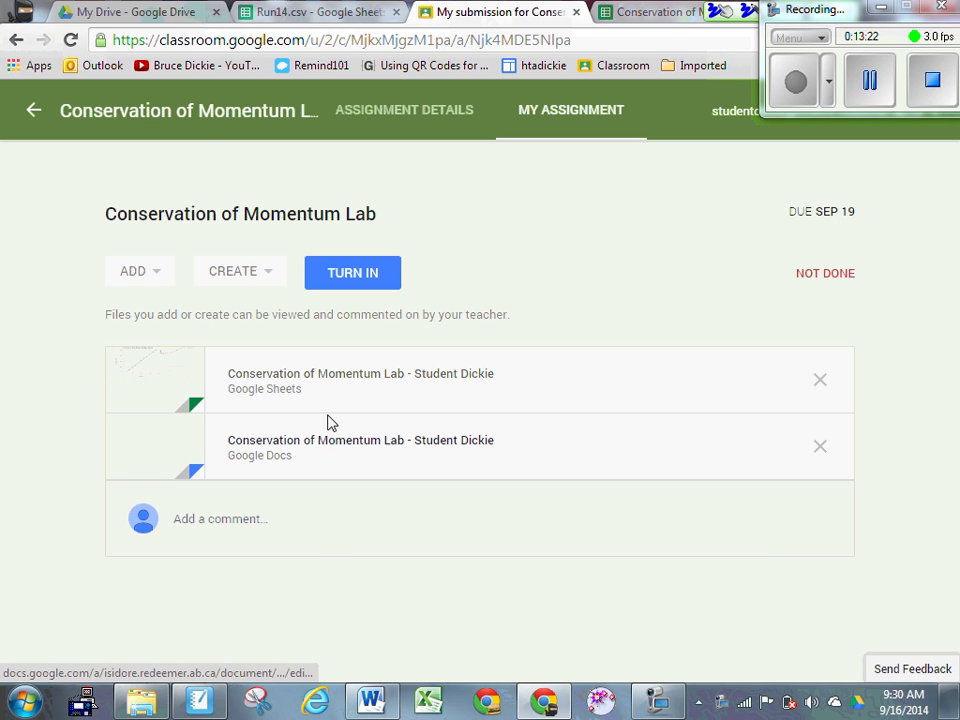
click(640, 14)
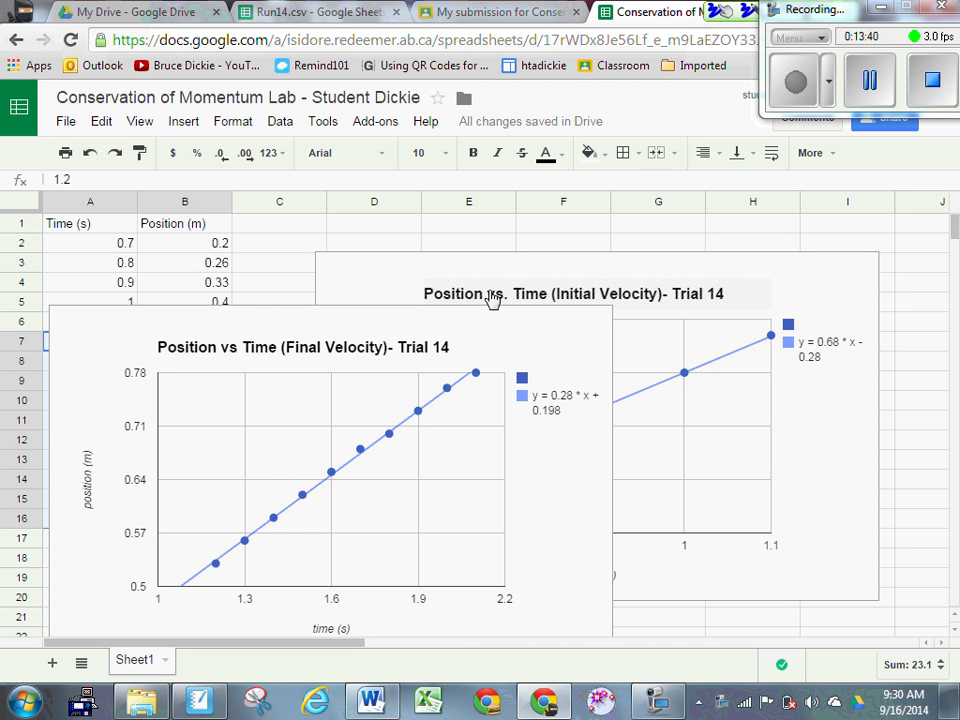
click(440, 14)
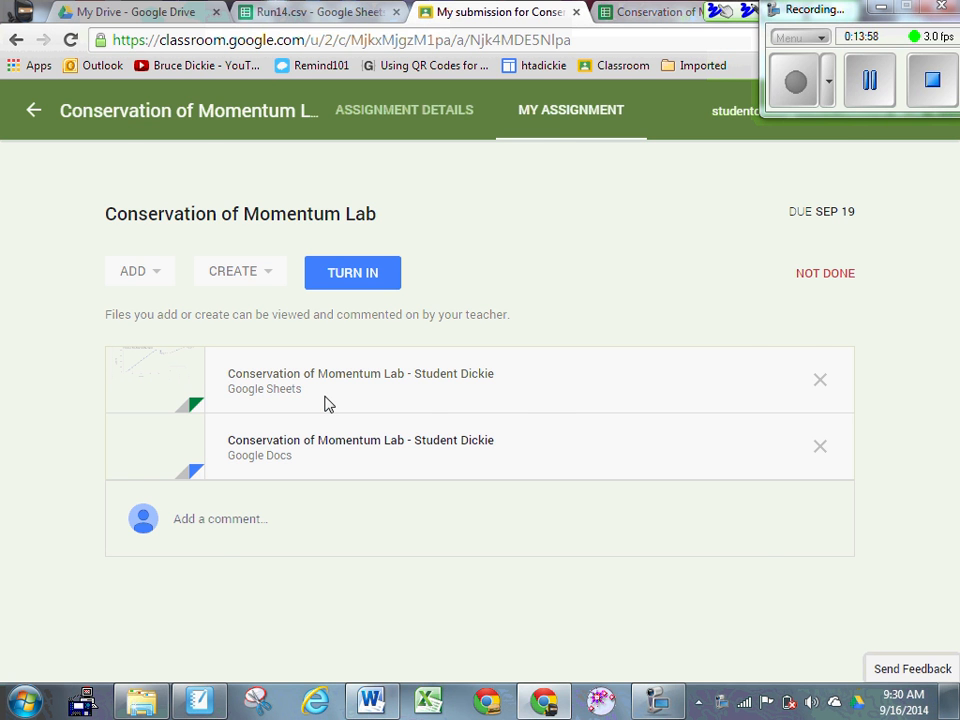
click(653, 12)
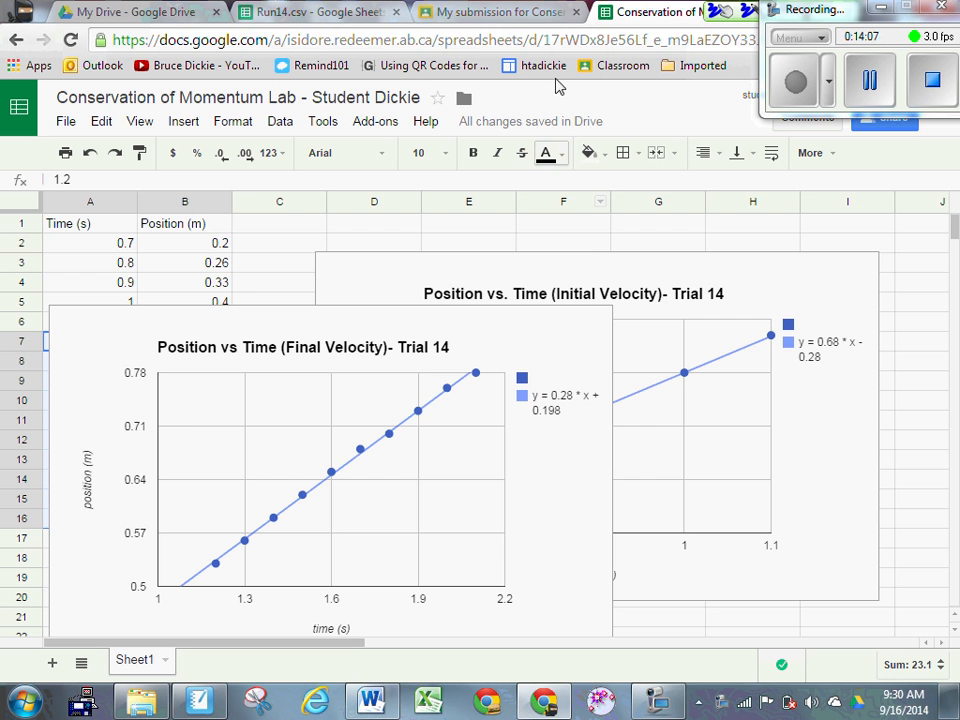
click(495, 20)
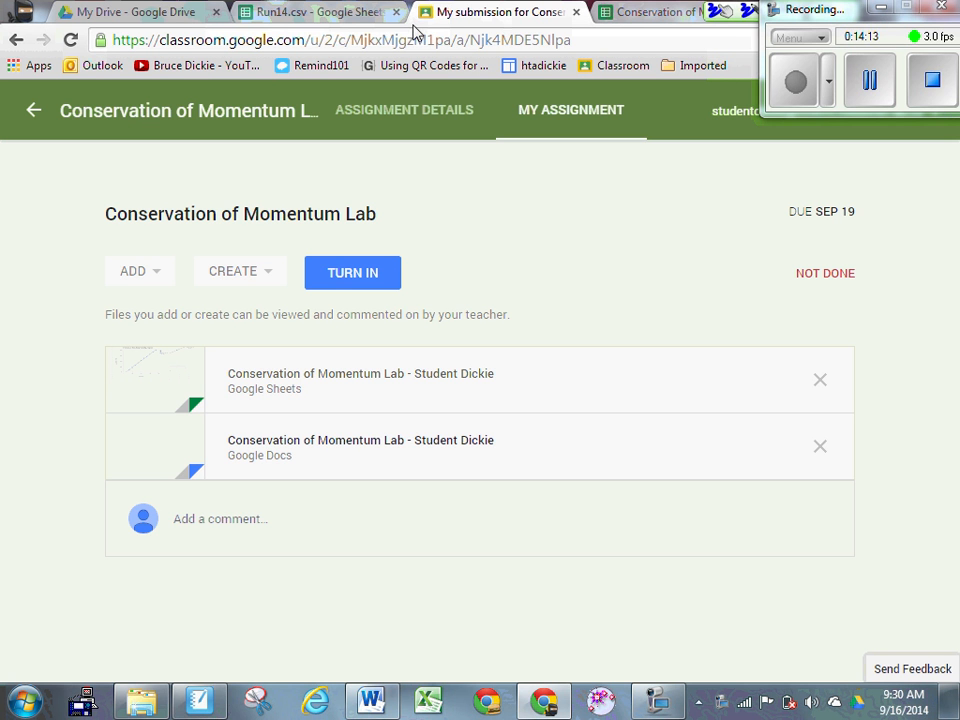
Step: Create another spreadsheet attachment from the submission page and open the new blank sheet
click(264, 279)
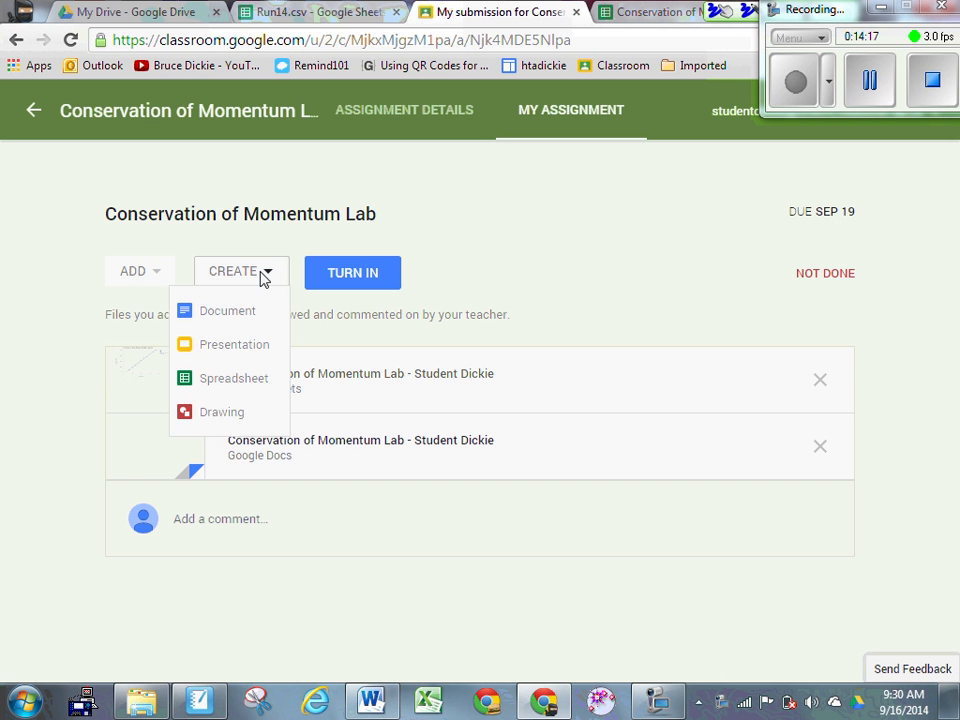
click(253, 380)
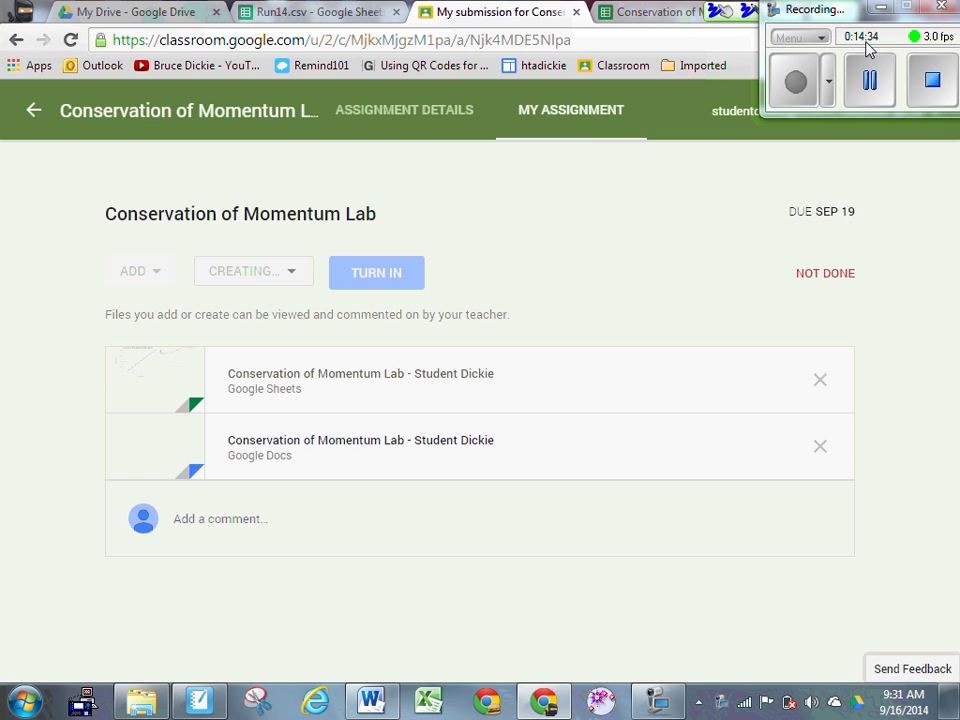
click(873, 82)
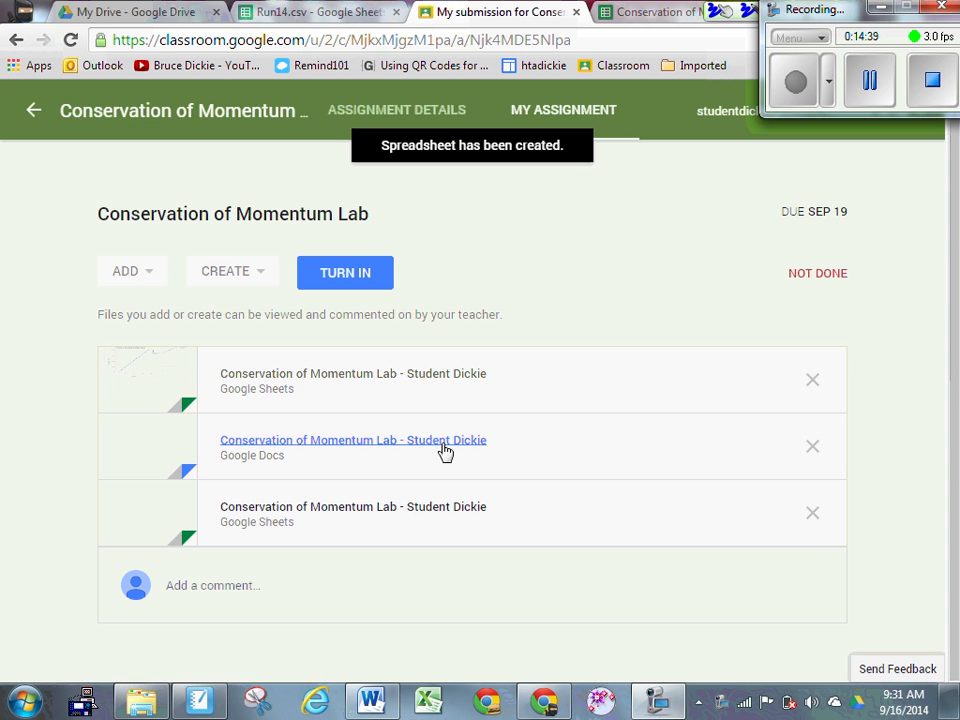
click(376, 375)
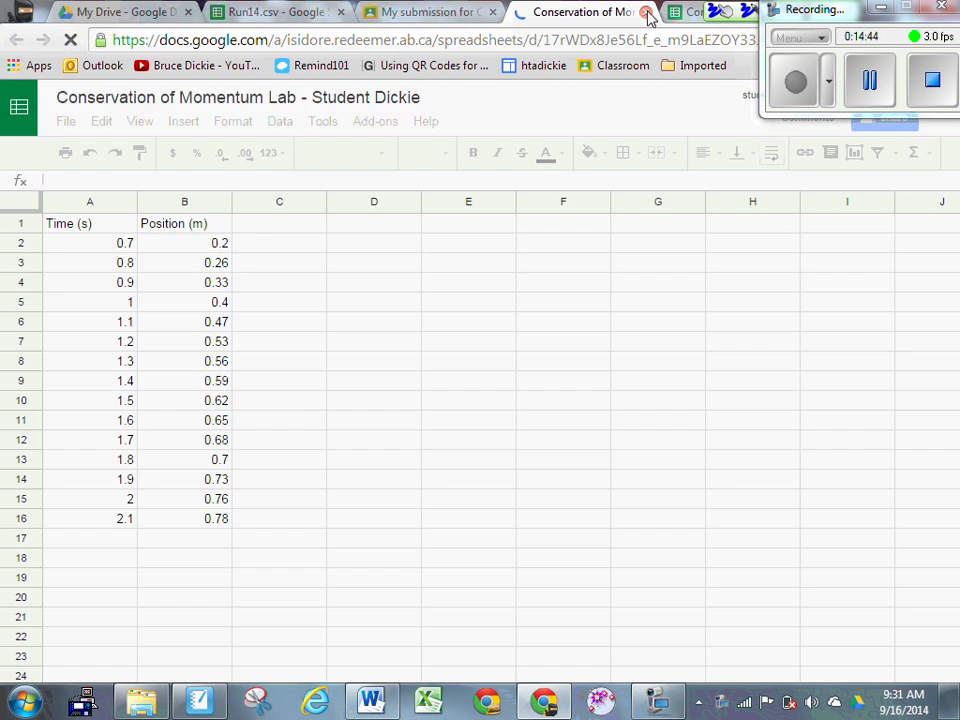
click(390, 14)
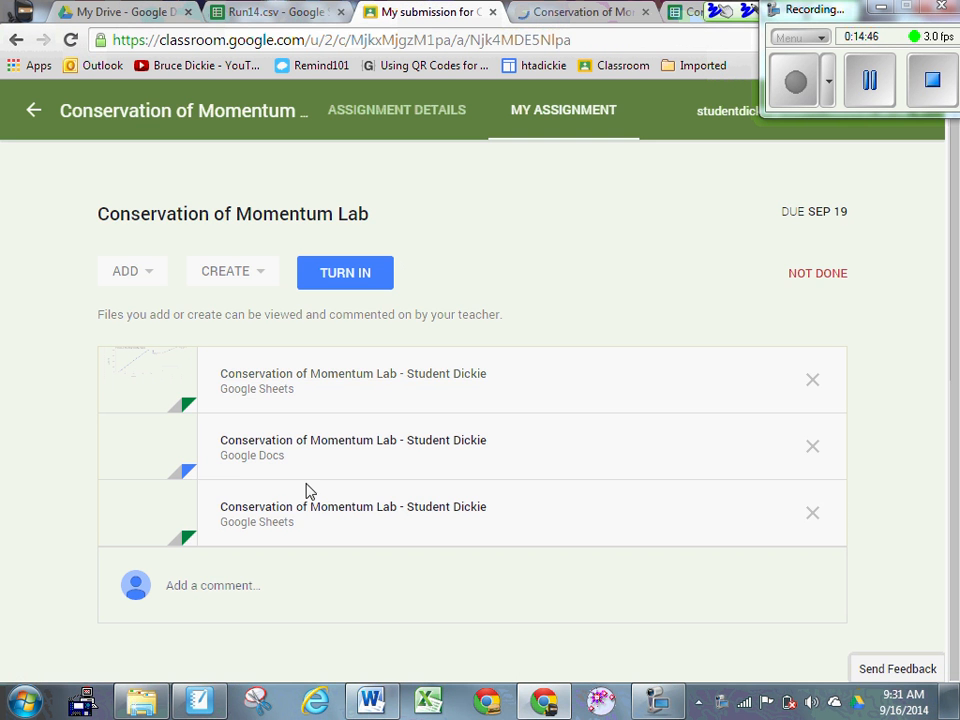
click(326, 508)
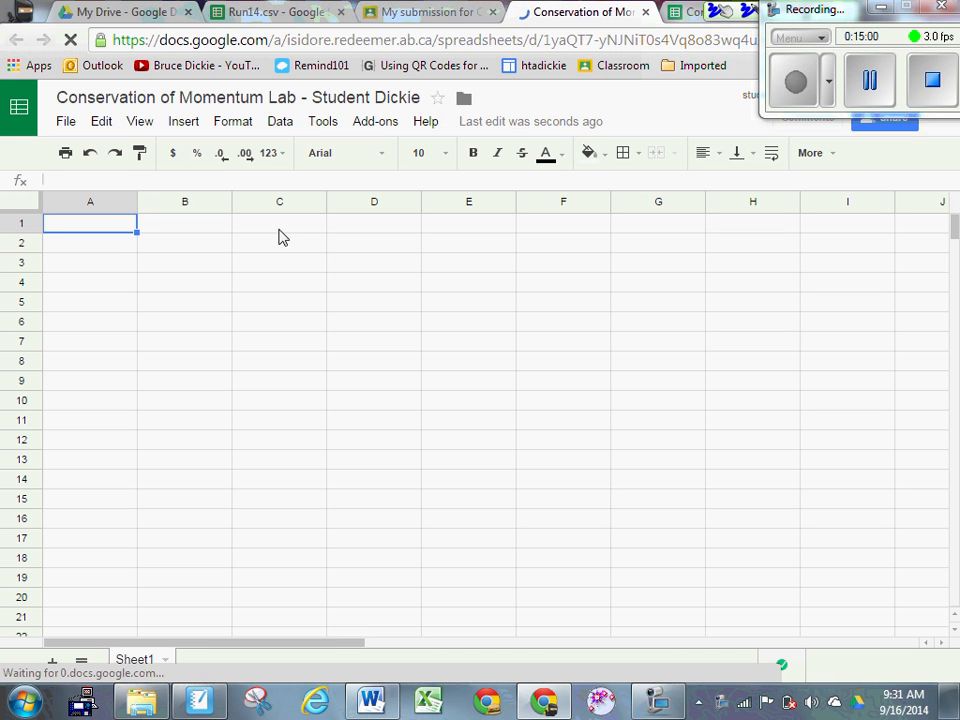
Step: Enter headings 'iniitial velocity (m/s)' in A1 and 'final velocity (m/s)' in B1, widening both columns
text(ini)
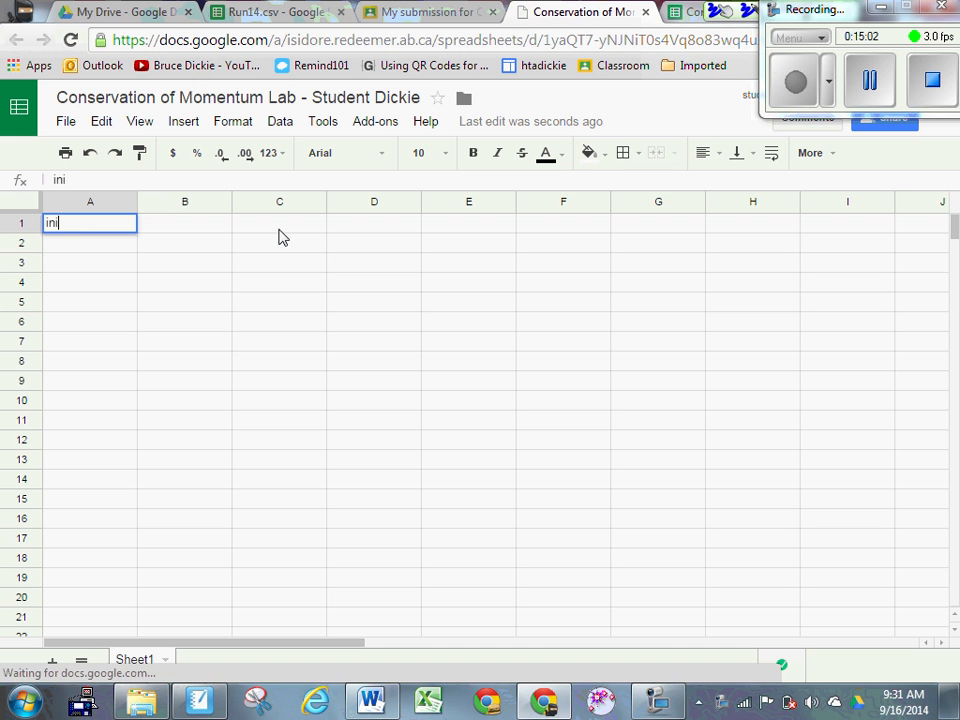
text(itial veloci)
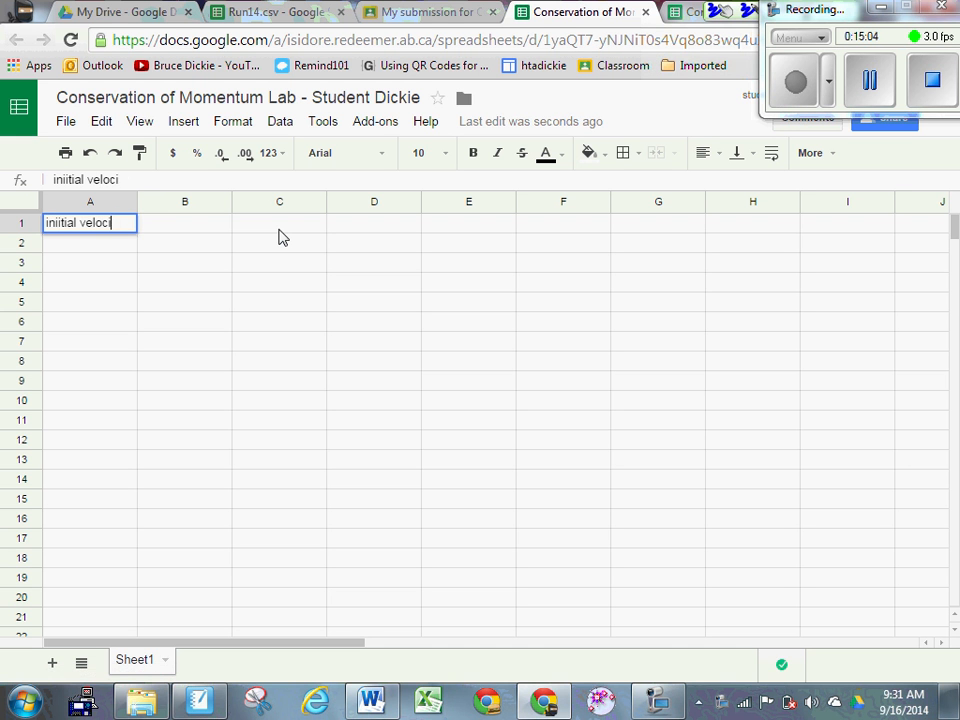
text(ty (m/s))
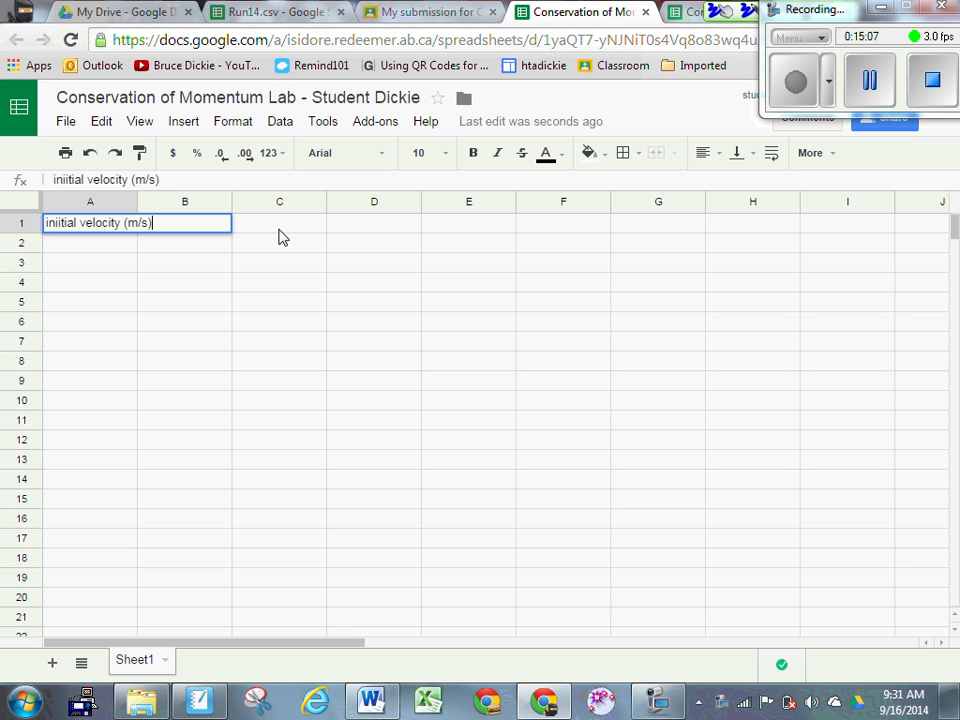
key(Tab)
text(f)
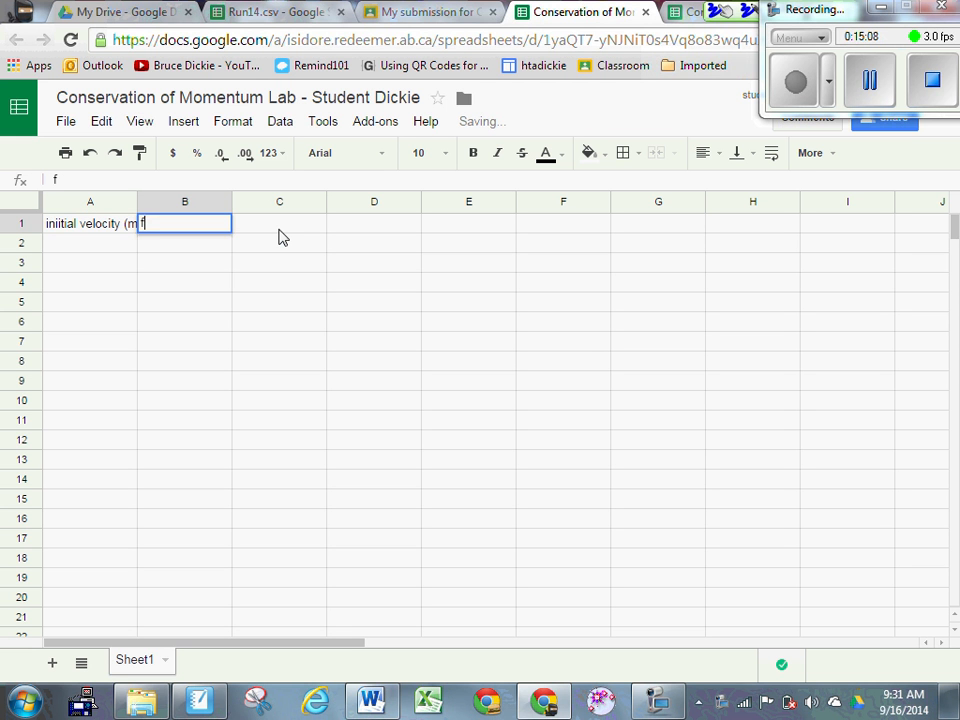
text(inal velocity)
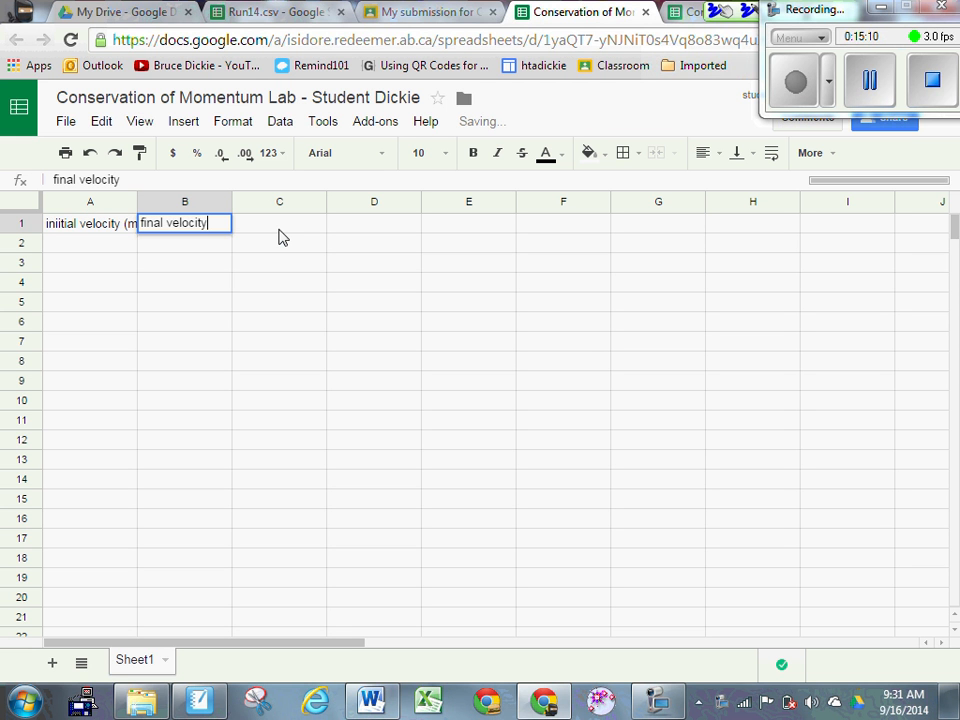
text( (m)
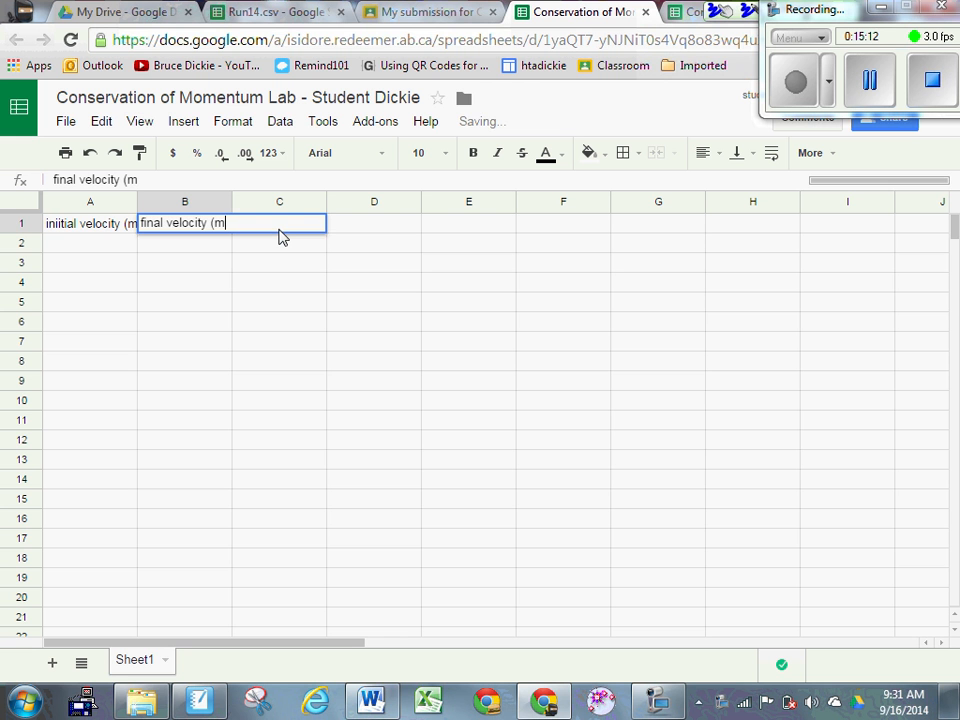
text(/s)
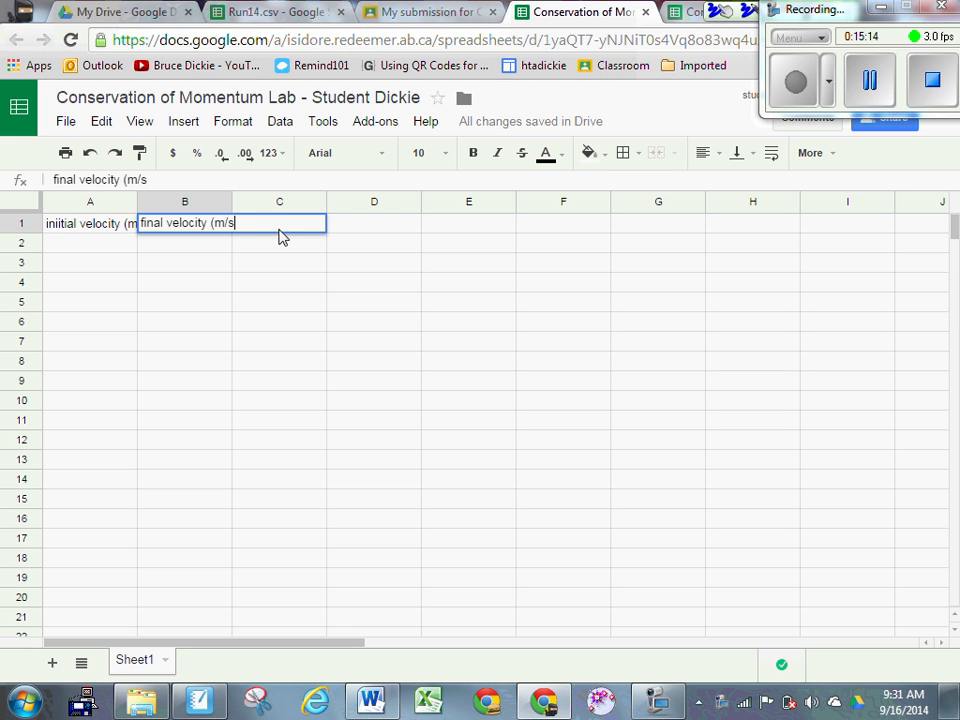
text())
key(Return)
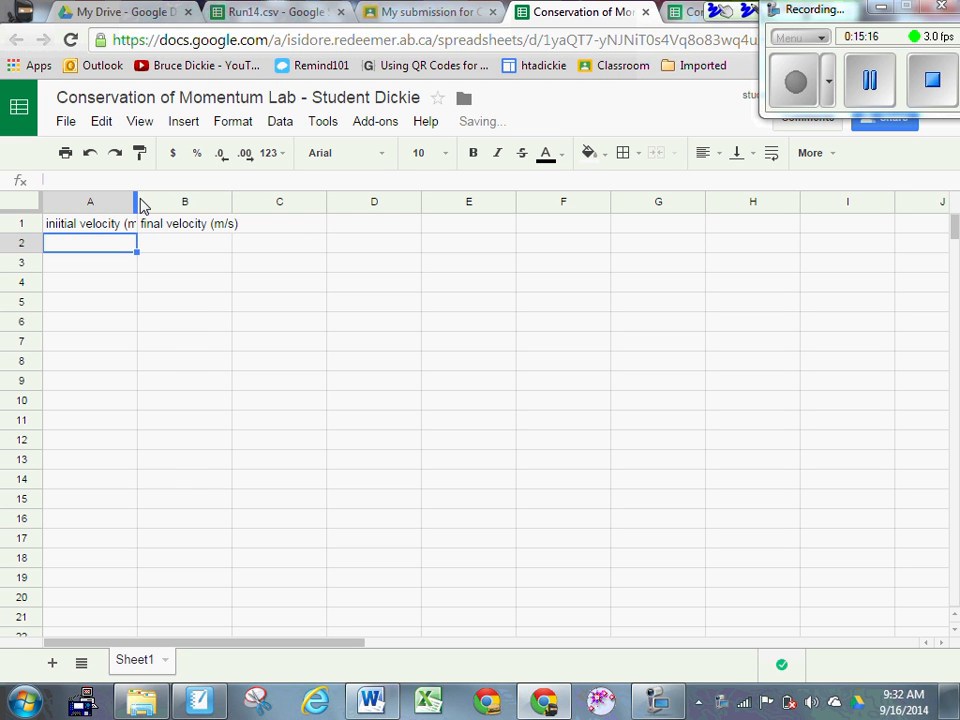
drag(138, 203, 155, 205)
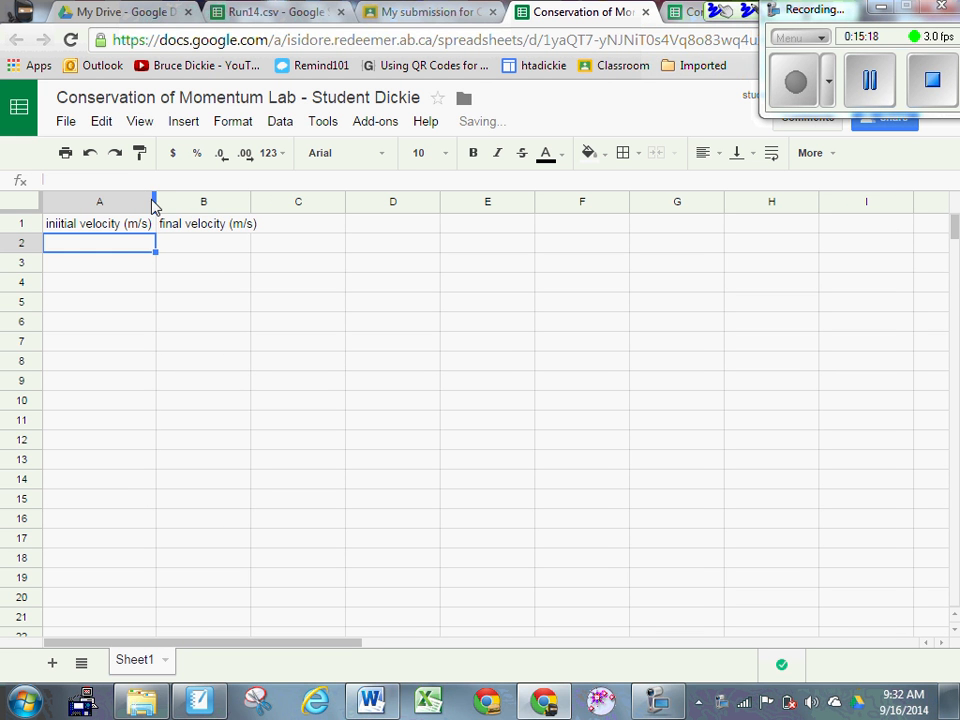
drag(250, 201, 265, 198)
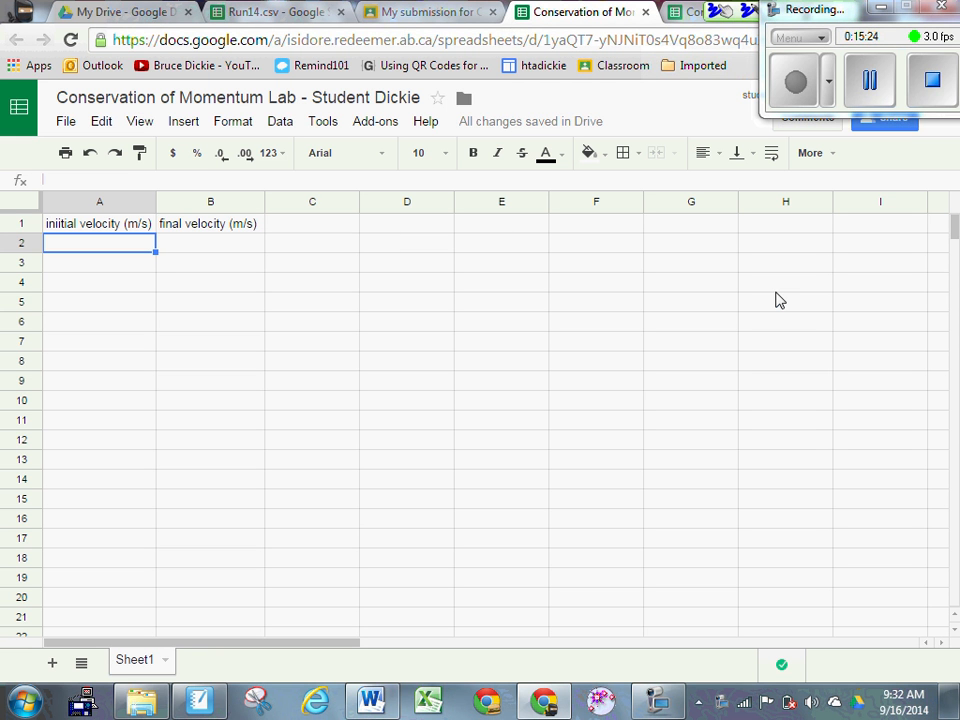
Step: Fill column A with initial velocities 1 to 11 in A2:A12
text(1)
key(Return)
text(2)
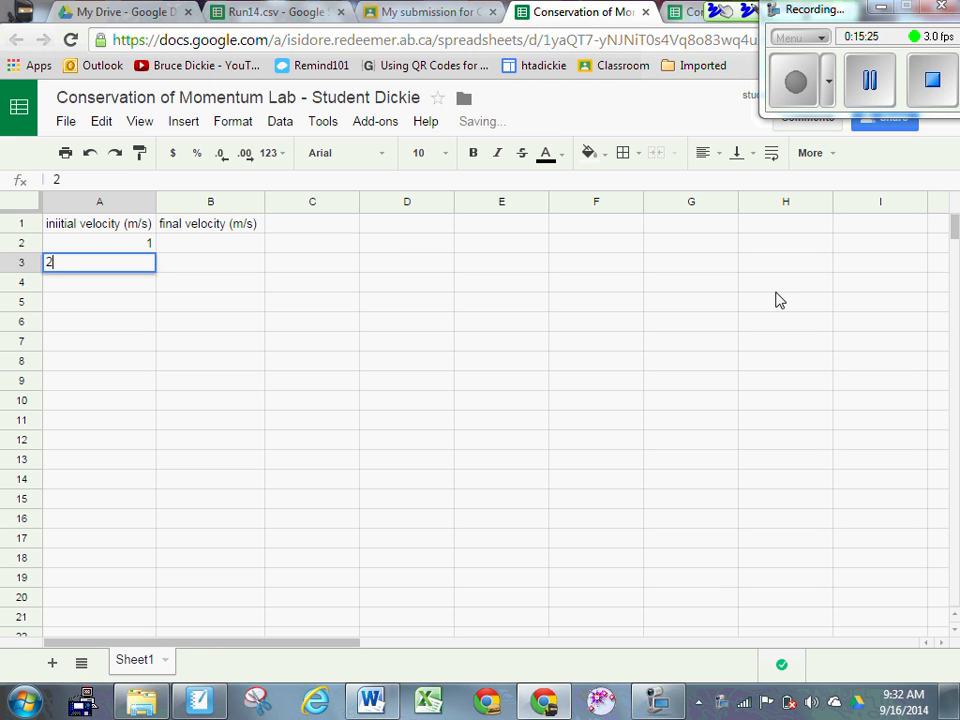
key(Return)
click(148, 247)
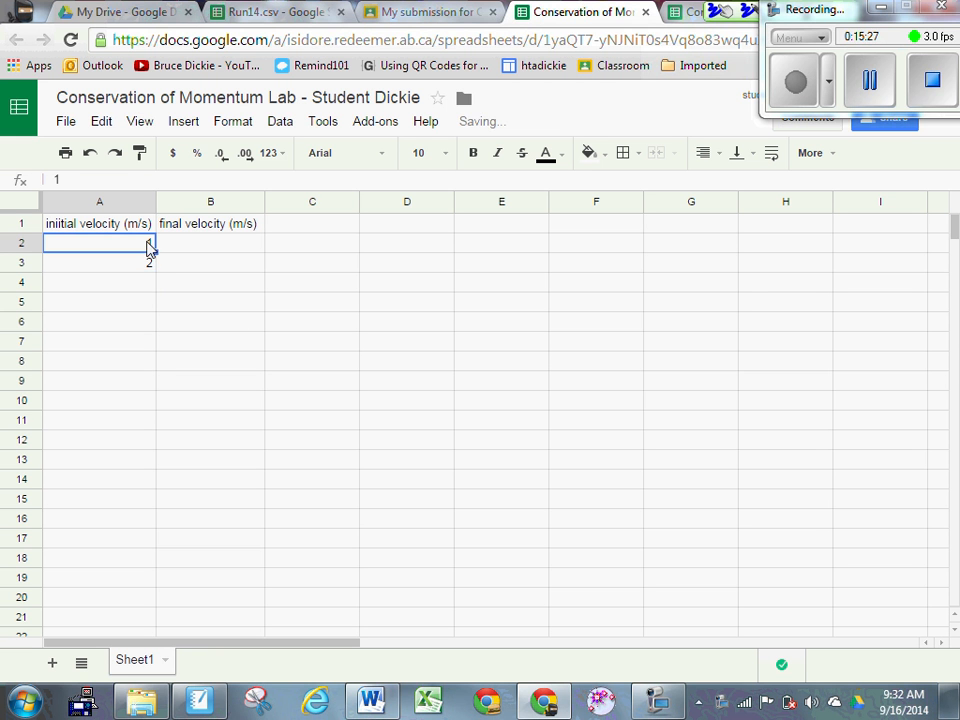
drag(156, 251, 133, 436)
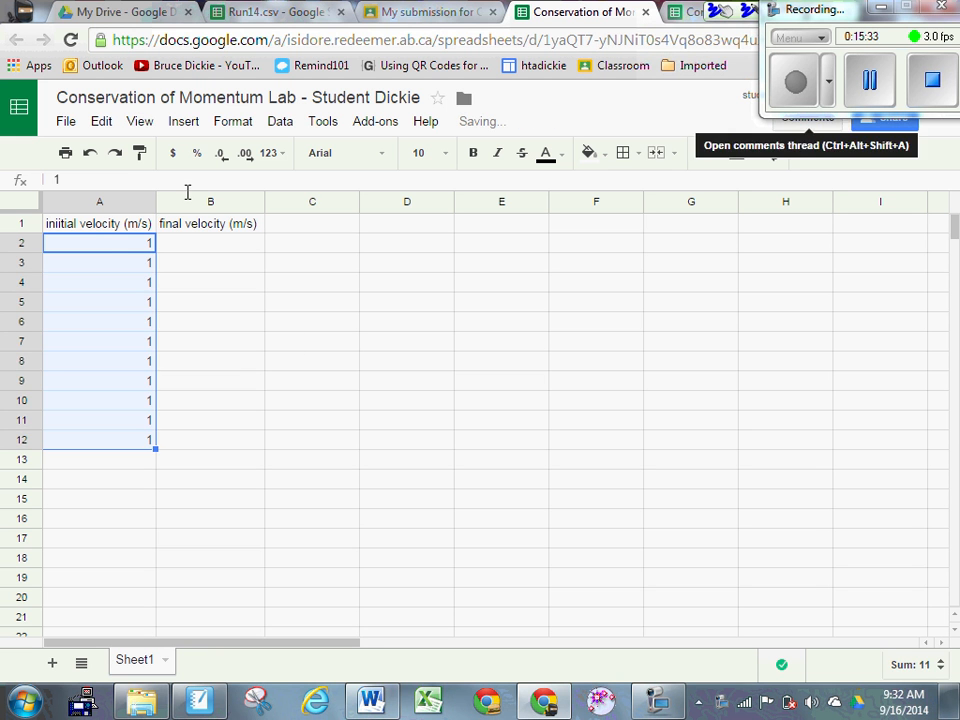
click(101, 248)
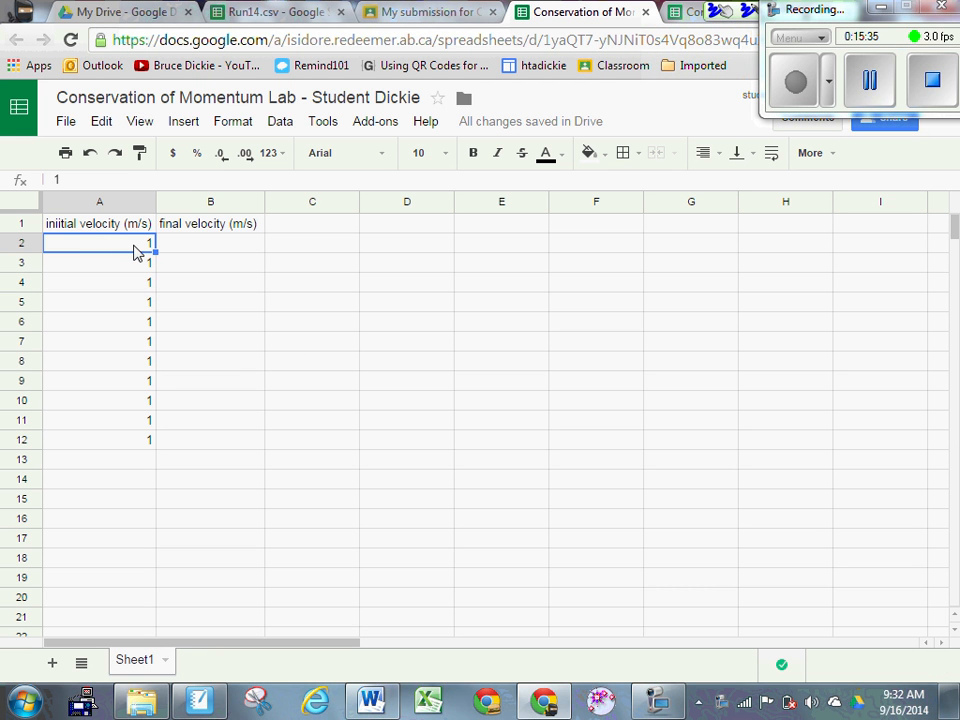
double_click(137, 251)
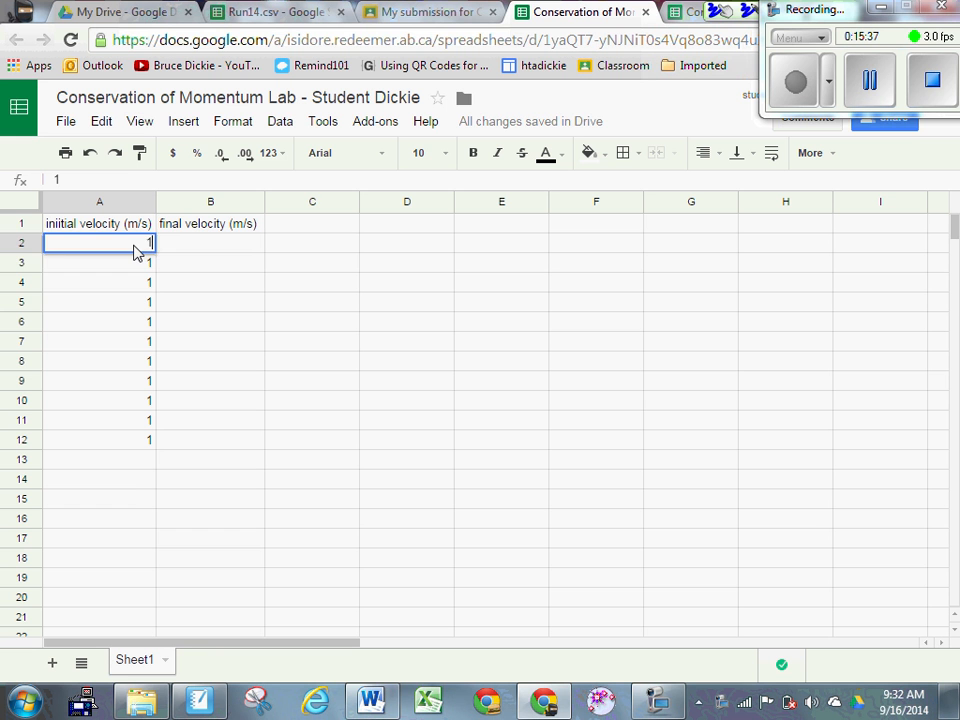
key(Return)
text(2)
key(Return)
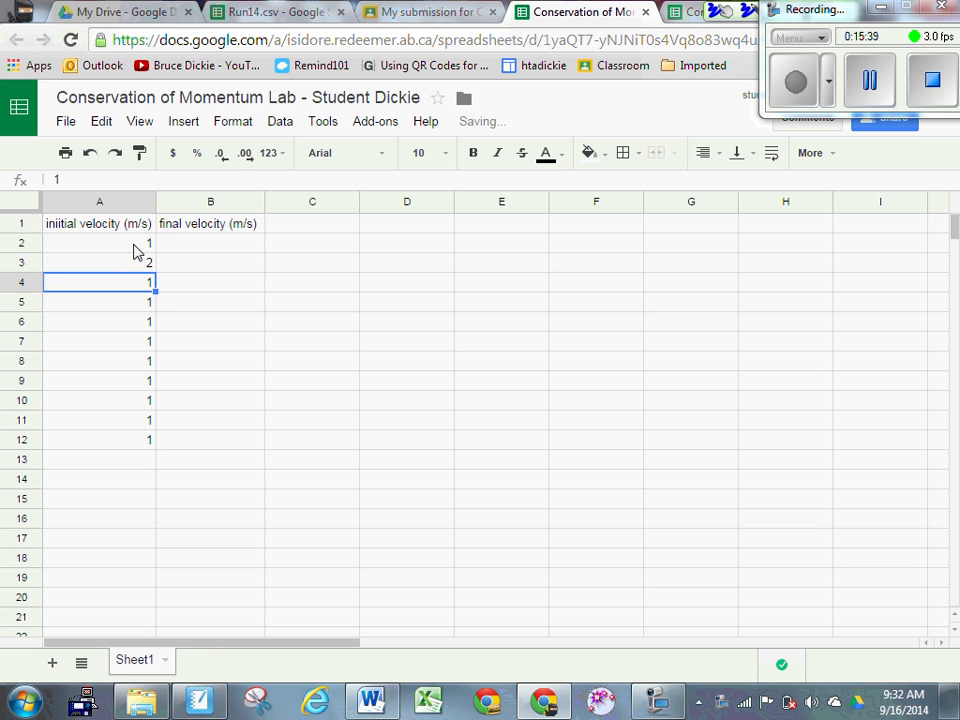
drag(137, 251, 146, 440)
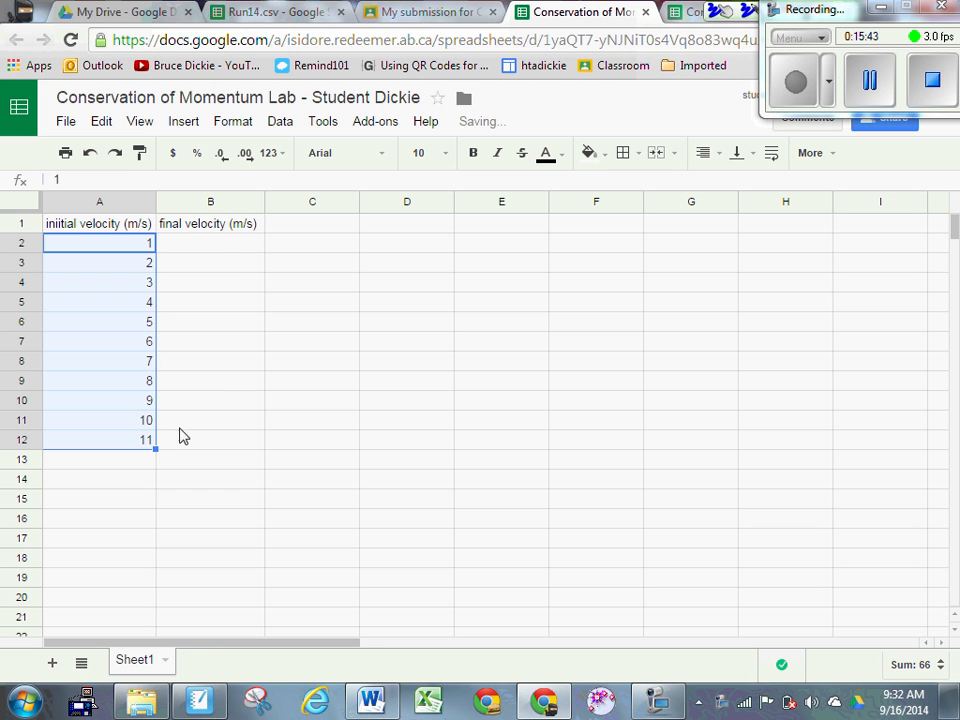
Step: Start final velocities with 2 and 4 in B2:B3 and extend the sequence down column B
click(227, 245)
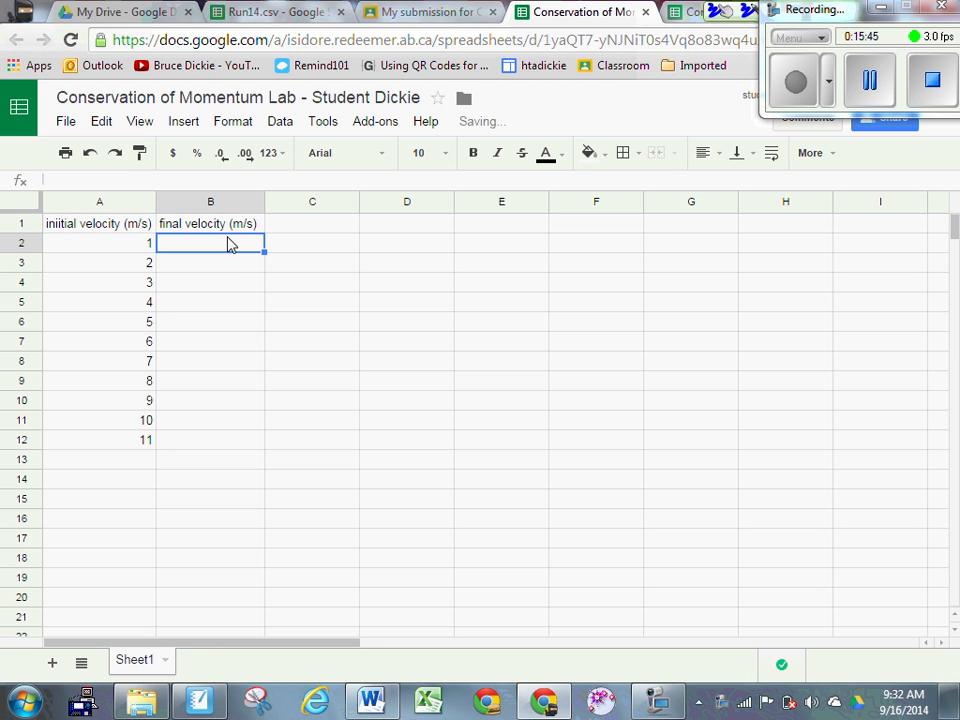
text(2)
key(Return)
text(4)
key(Return)
click(233, 252)
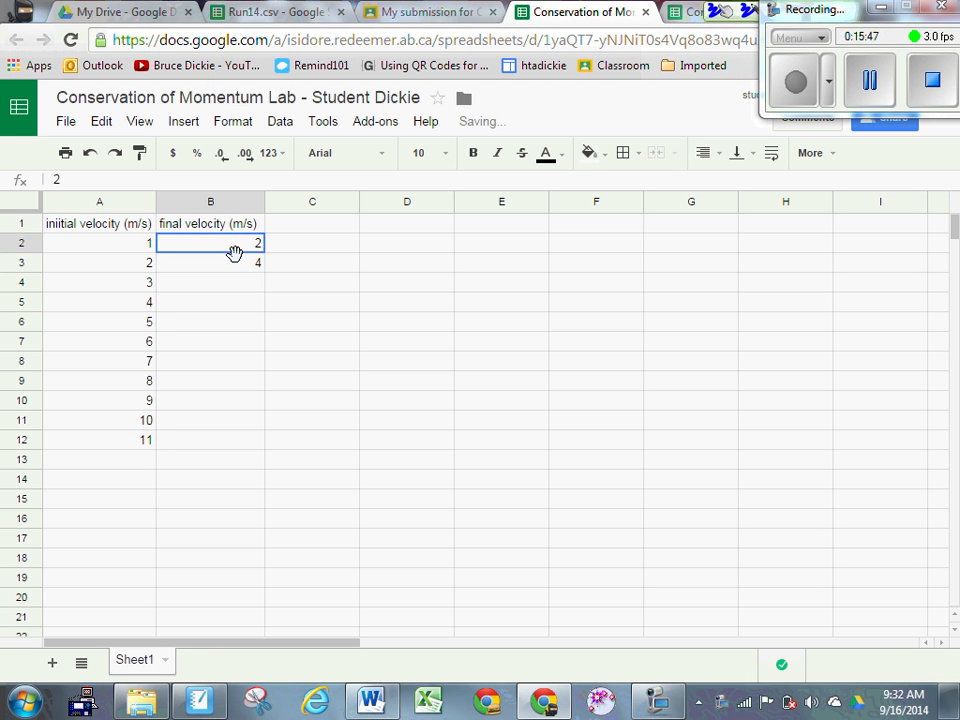
drag(233, 252, 256, 436)
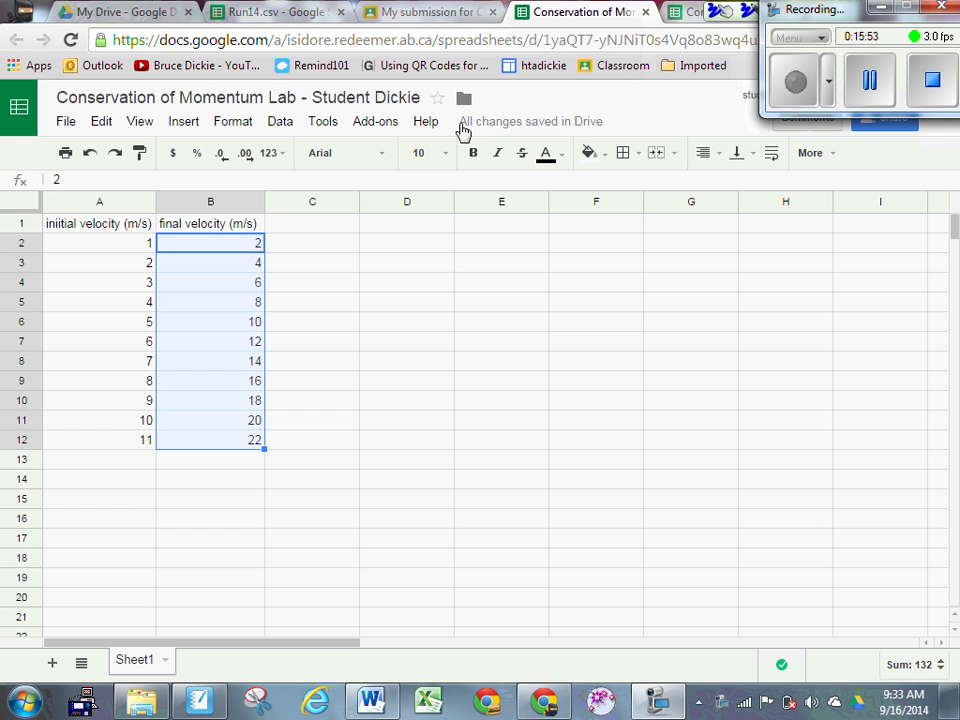
Step: Select both velocity columns (A2:B12) and insert a plain scatter chart from them
click(163, 264)
drag(140, 246, 234, 451)
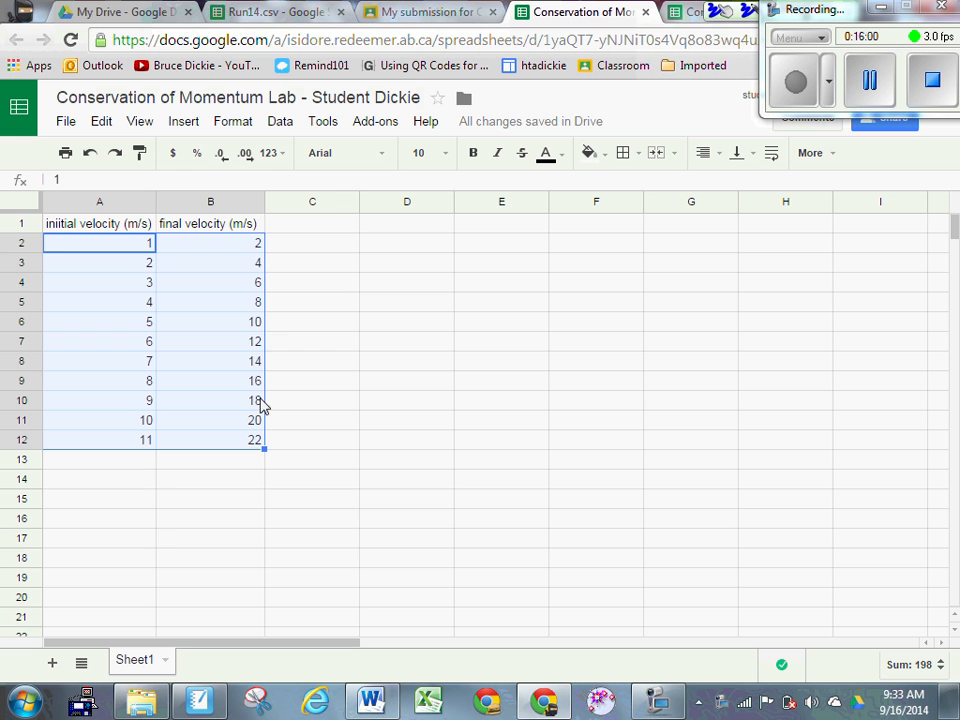
click(185, 124)
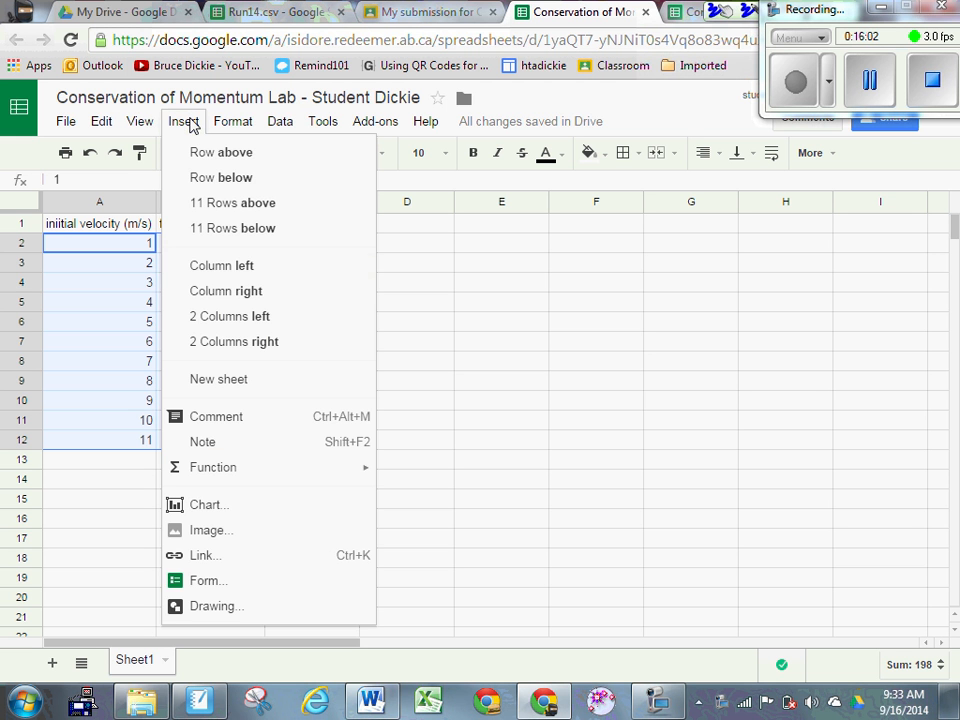
click(238, 508)
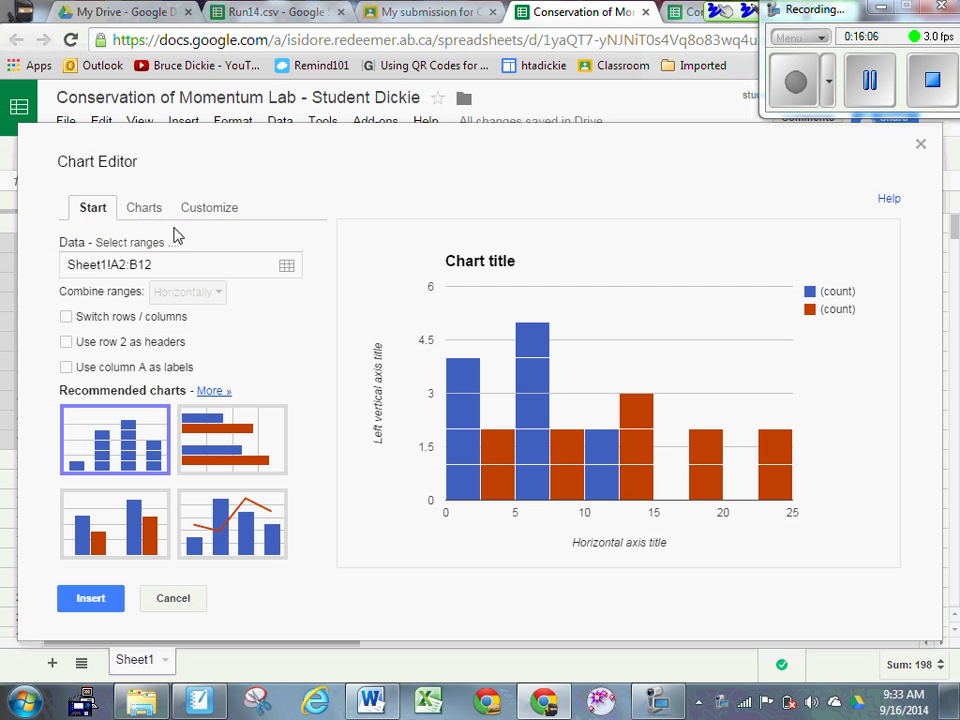
click(142, 212)
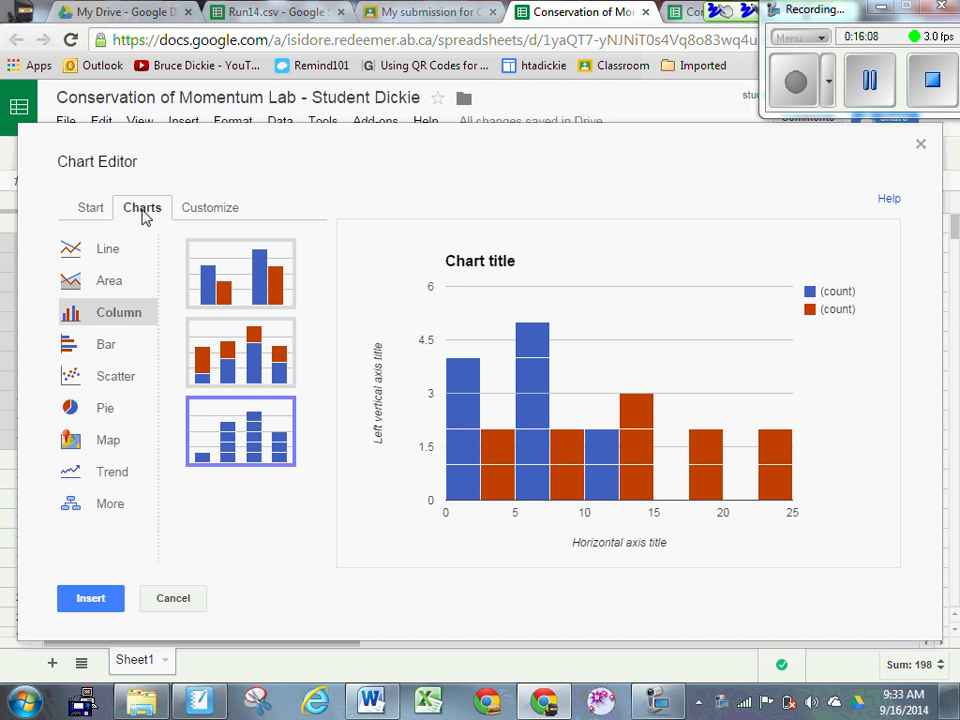
click(122, 377)
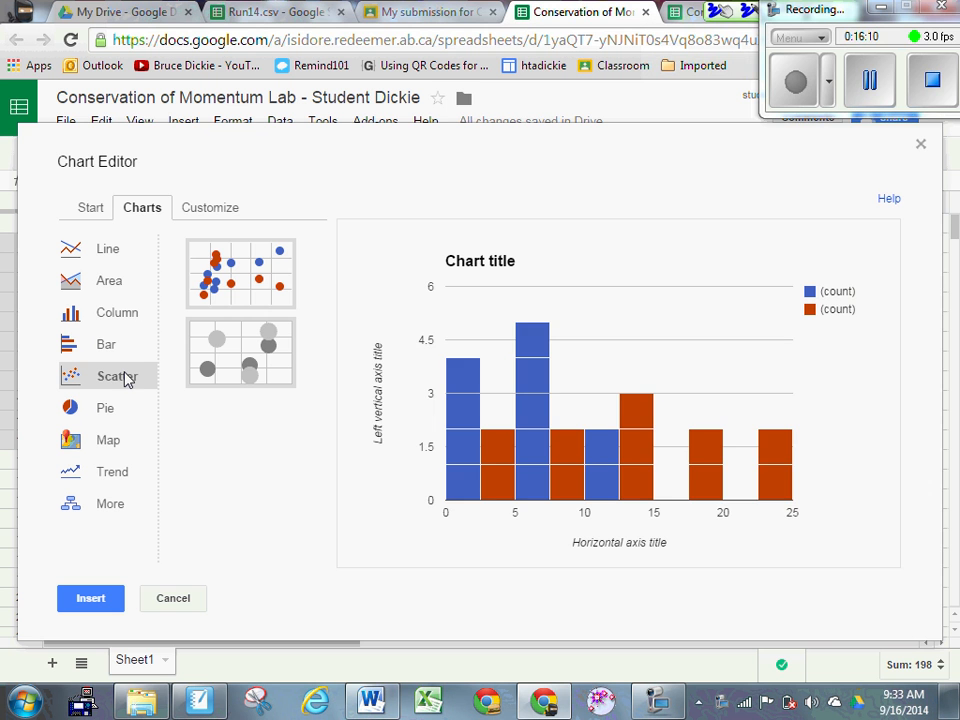
click(236, 298)
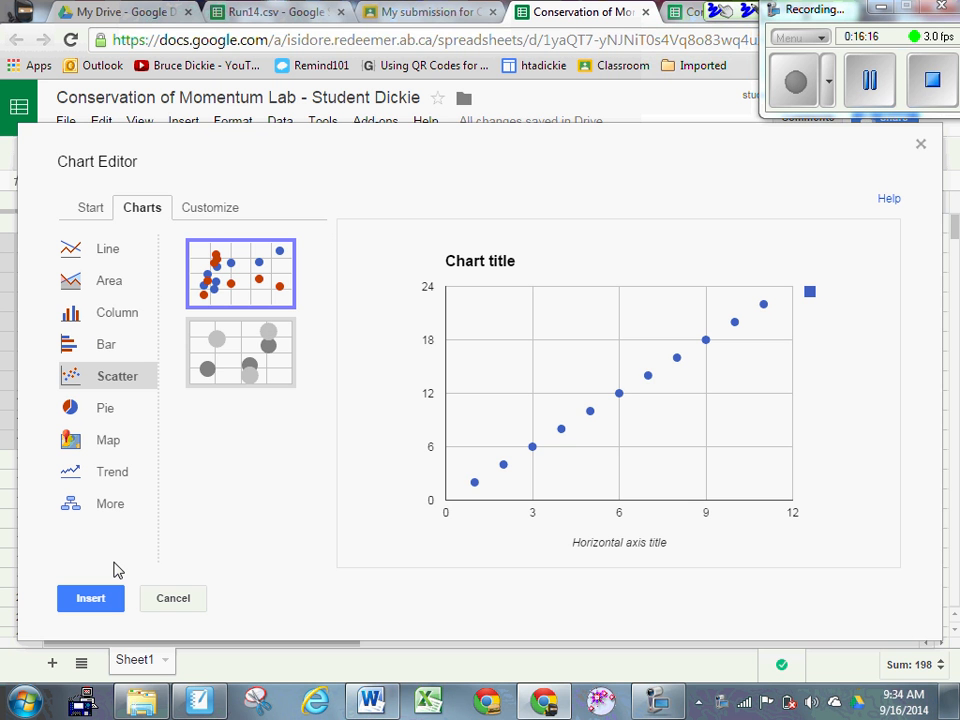
click(218, 213)
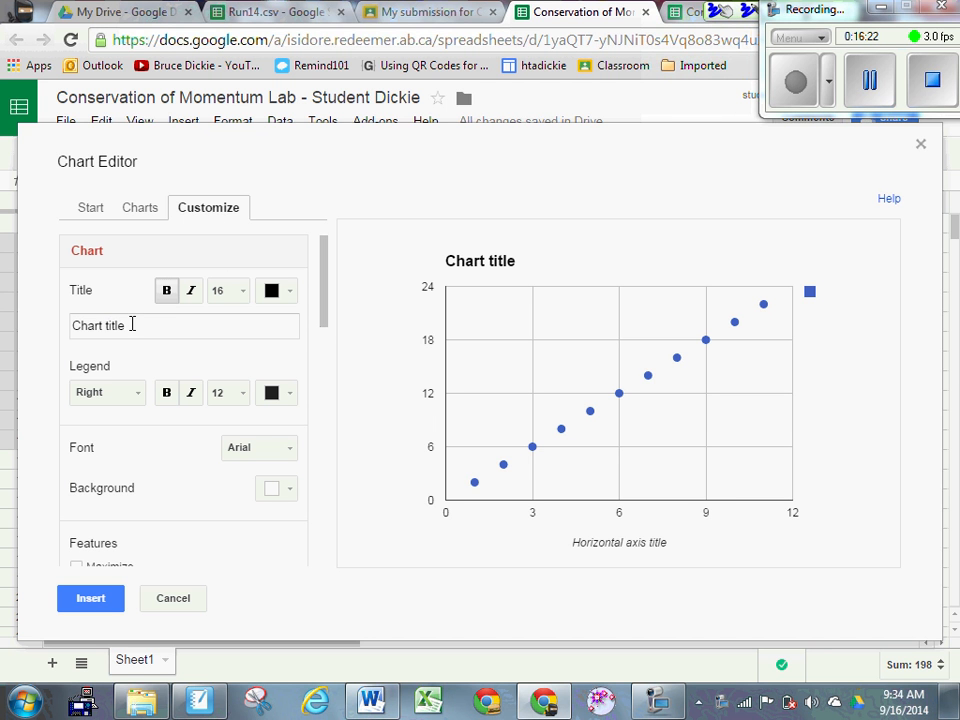
Step: Title the chart 'Final Velocity vs. Initial Velocity'
drag(133, 324, 5, 325)
click(3, 326)
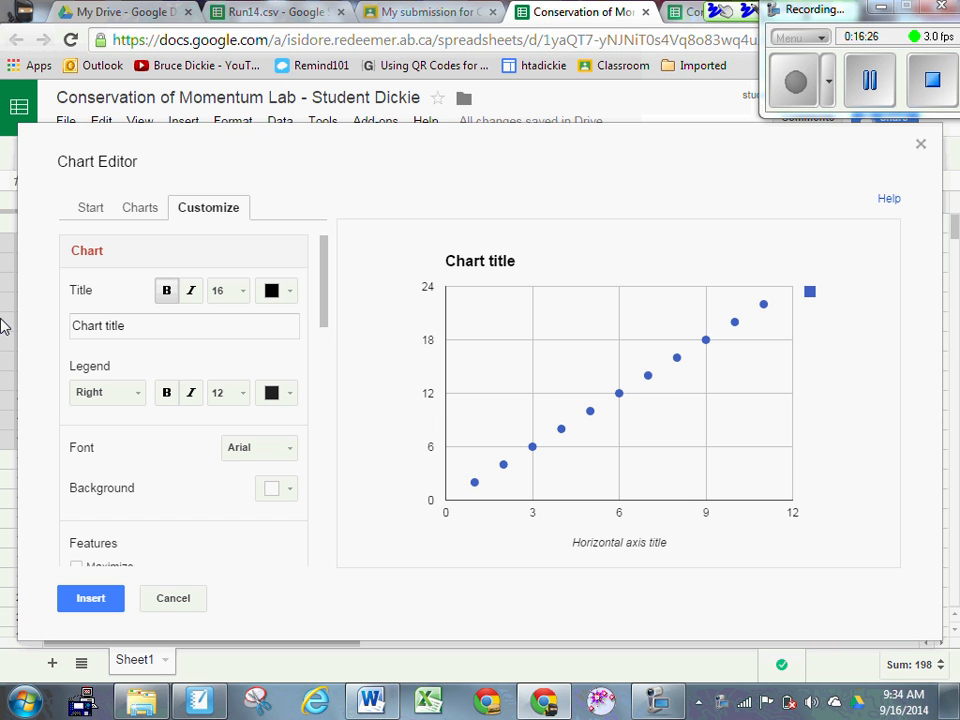
click(148, 330)
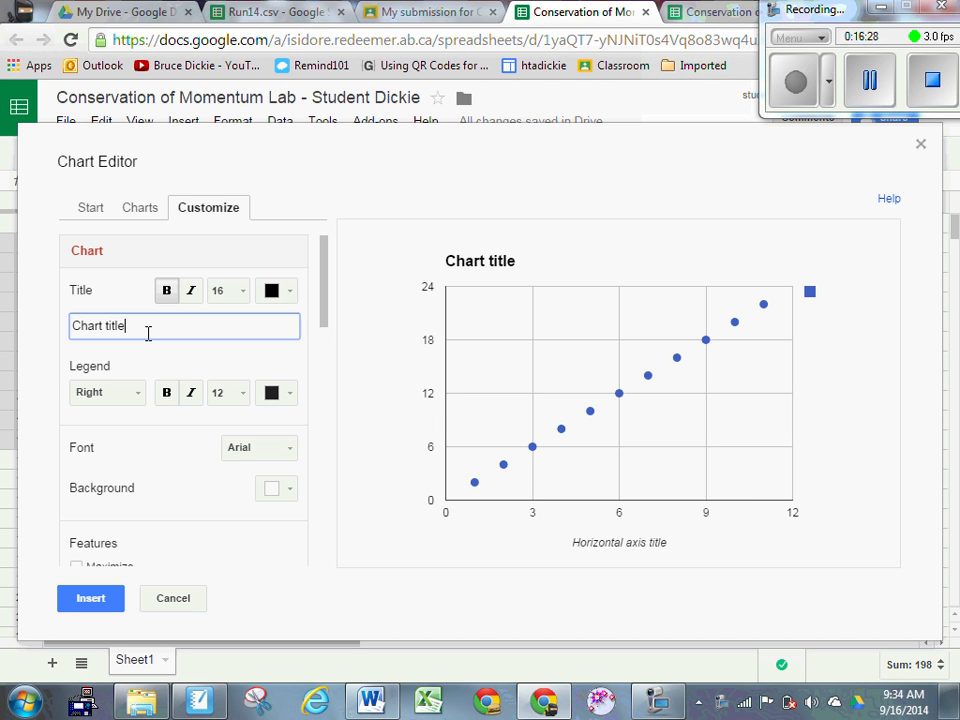
key(BackSpace)
key(BackSpace)
key(BackSpace)
key(BackSpace)
key(BackSpace)
key(BackSpace)
key(BackSpace)
key(BackSpace)
key(BackSpace)
key(BackSpace)
key(BackSpace)
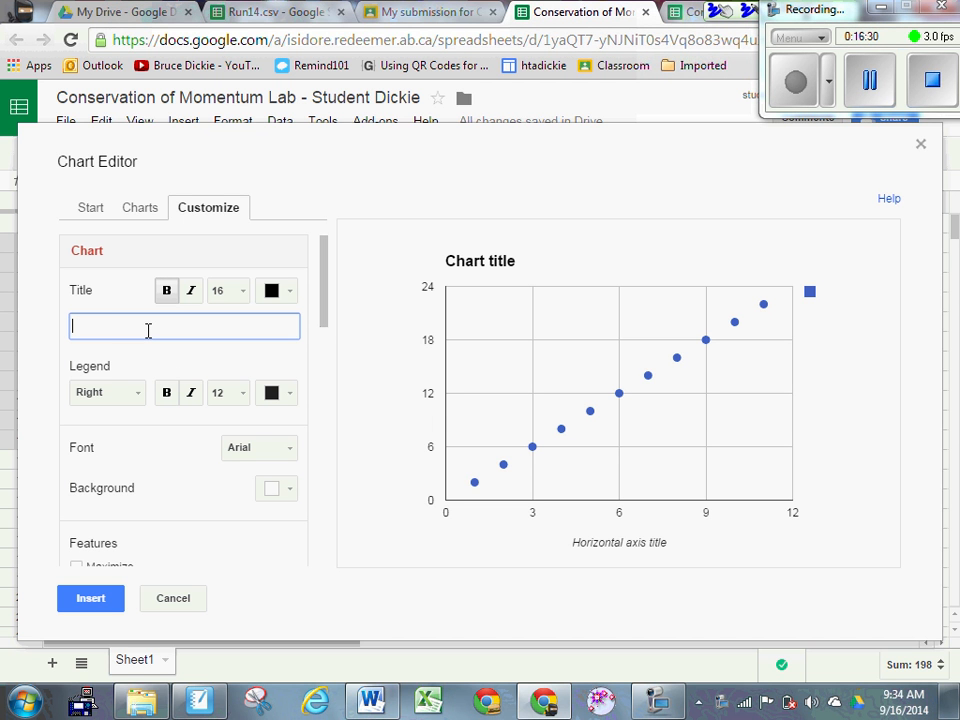
text(Final Velocity (s. In)
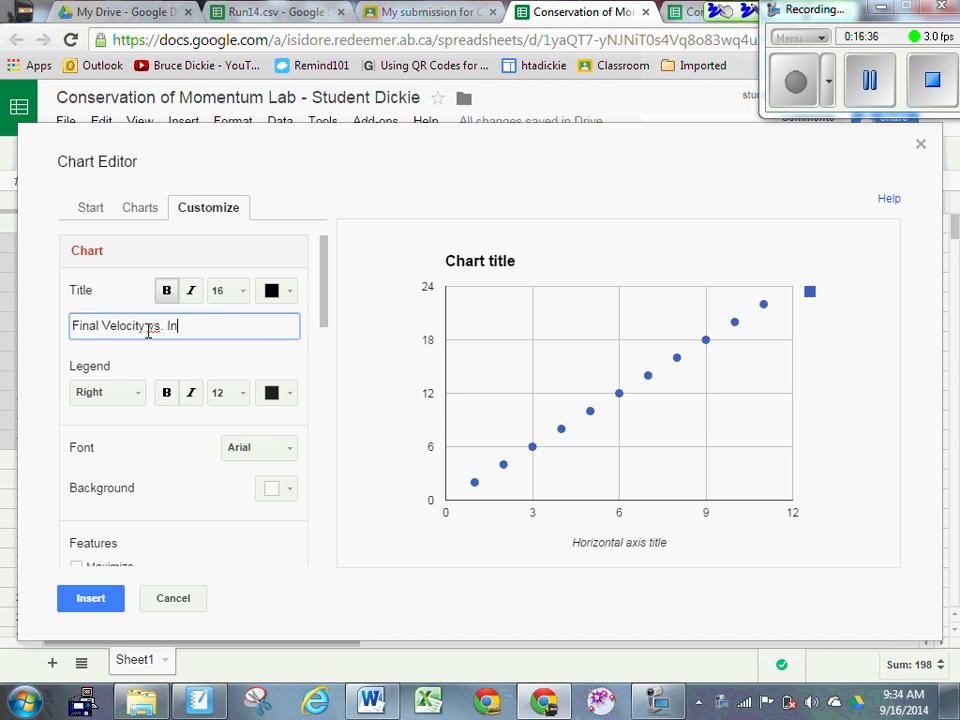
text(itial Velocity)
Step: Label the horizontal axis 'Initial Velocity (m/s)'
scroll(333, 320, down, 3)
scroll(333, 340, down, 3)
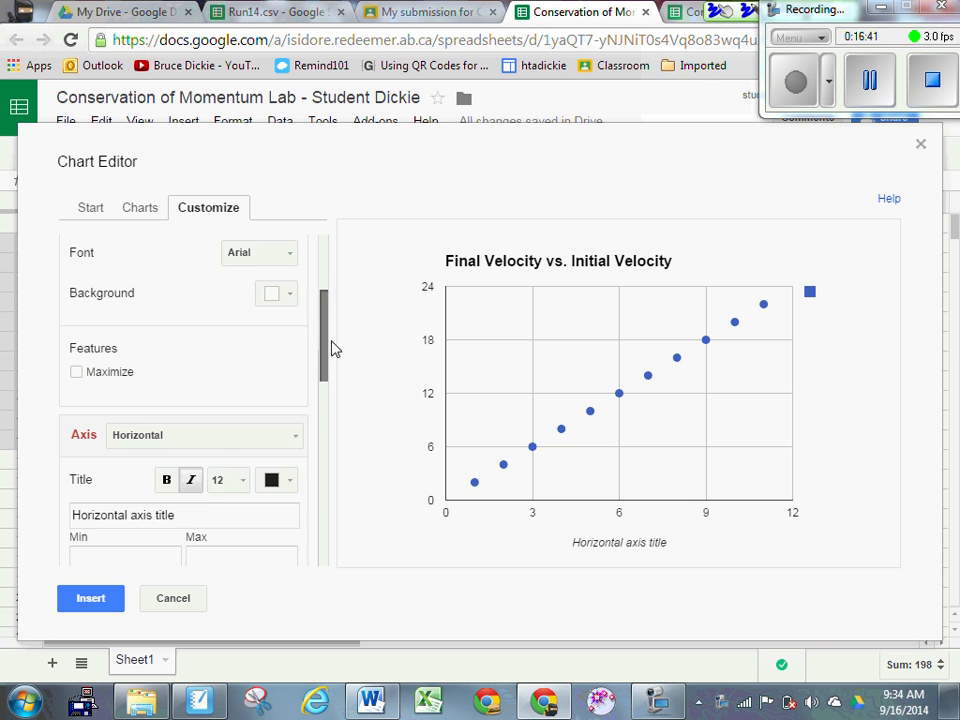
click(233, 346)
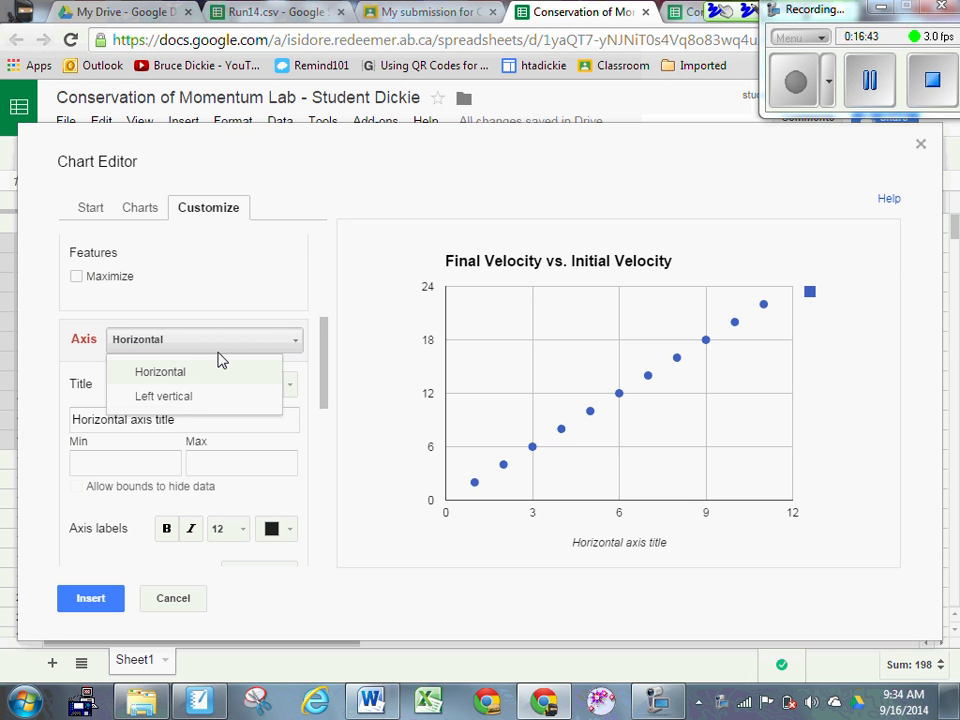
click(258, 373)
click(115, 420)
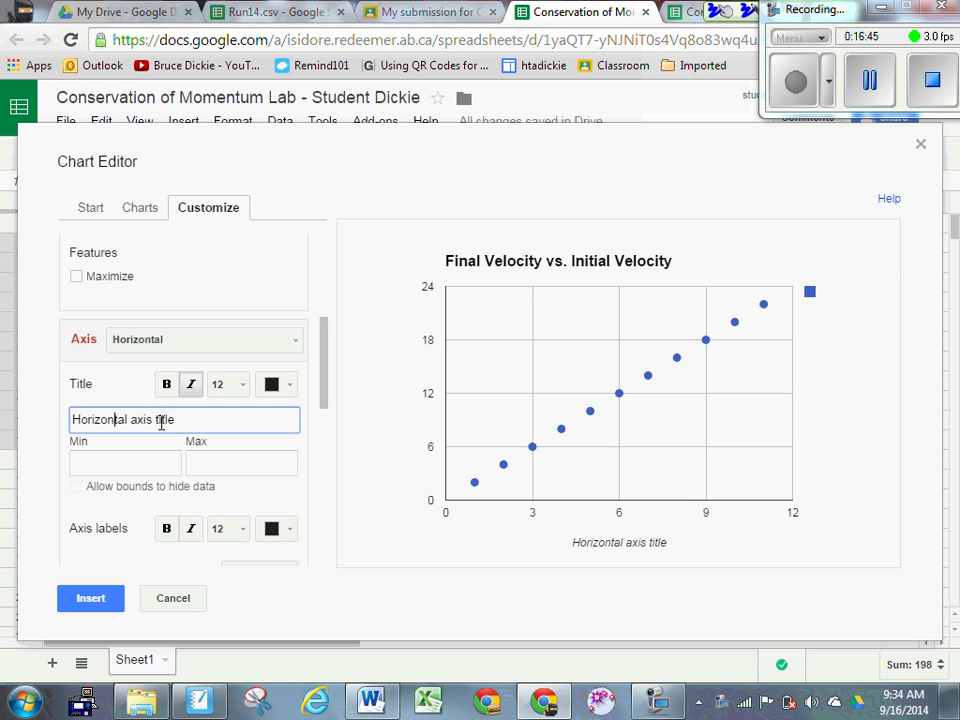
triple_click(150, 420)
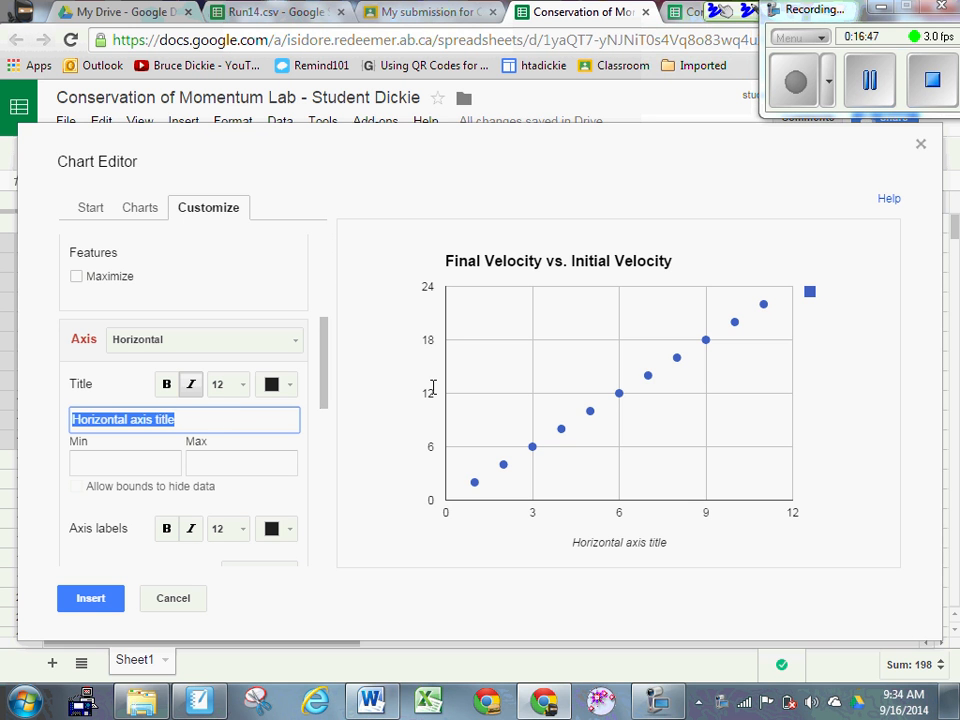
text(Initial)
text(Velocity )
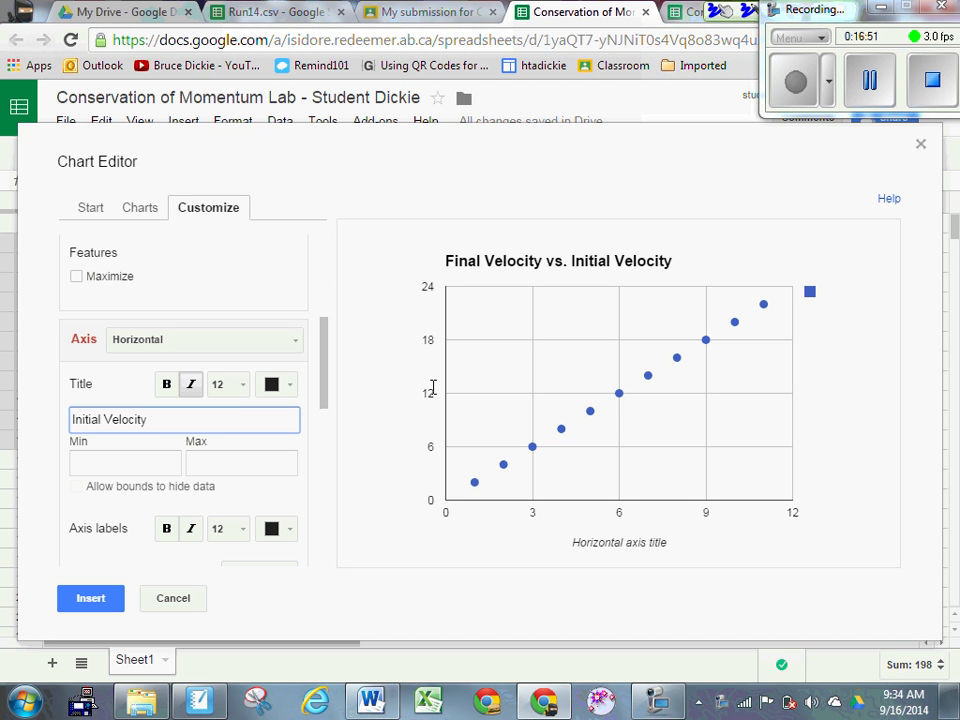
text((m/s))
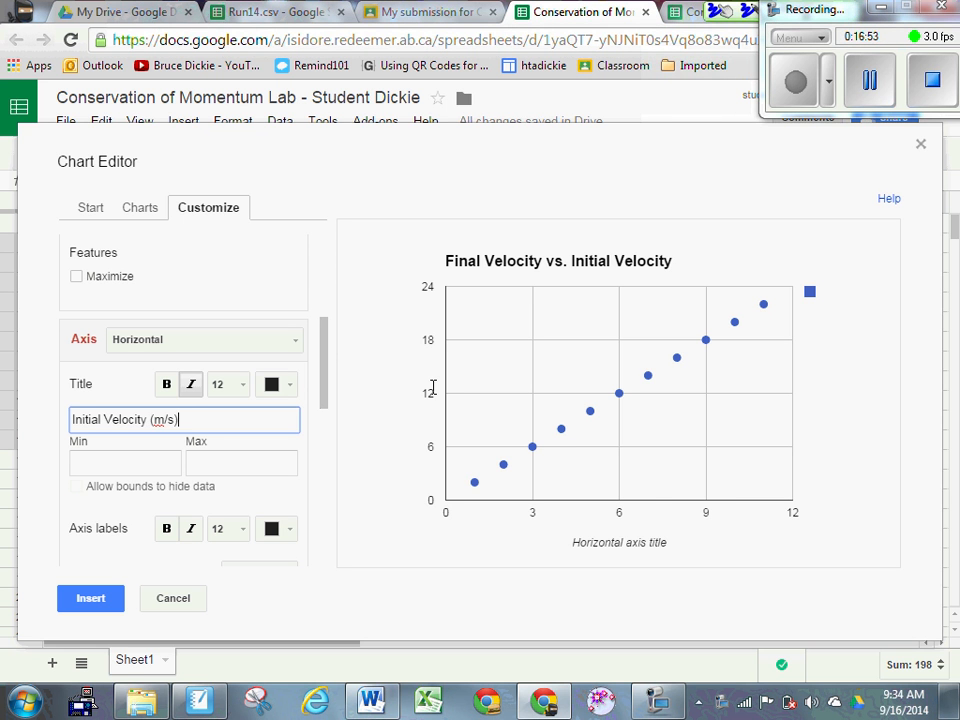
Step: Label the left vertical axis 'Final Velocity (m/s)'
click(276, 342)
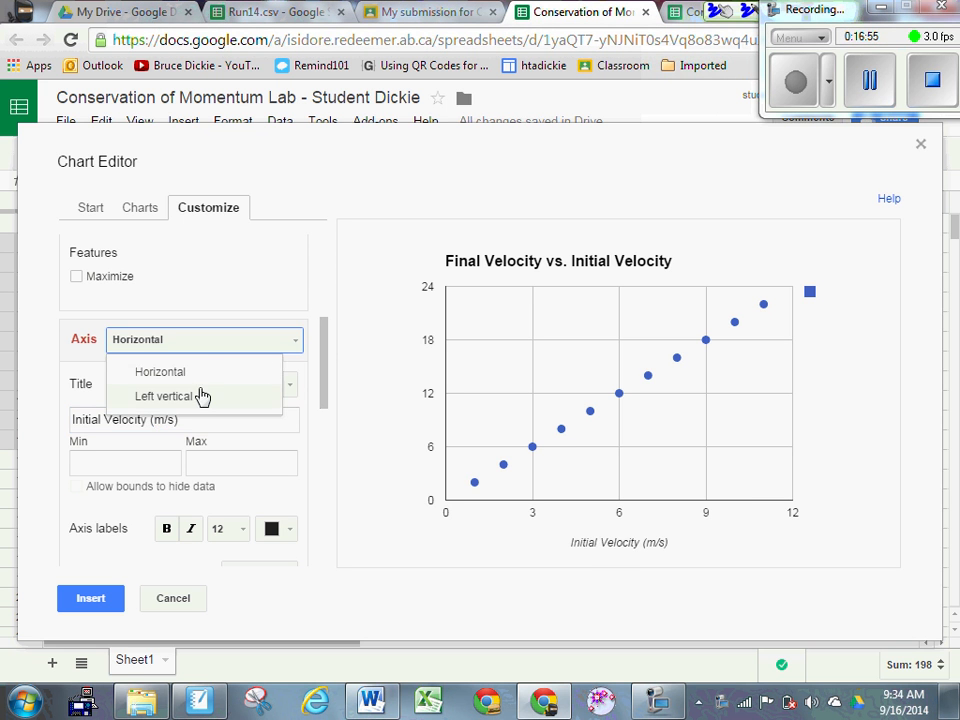
click(200, 396)
click(178, 412)
text(Fi)
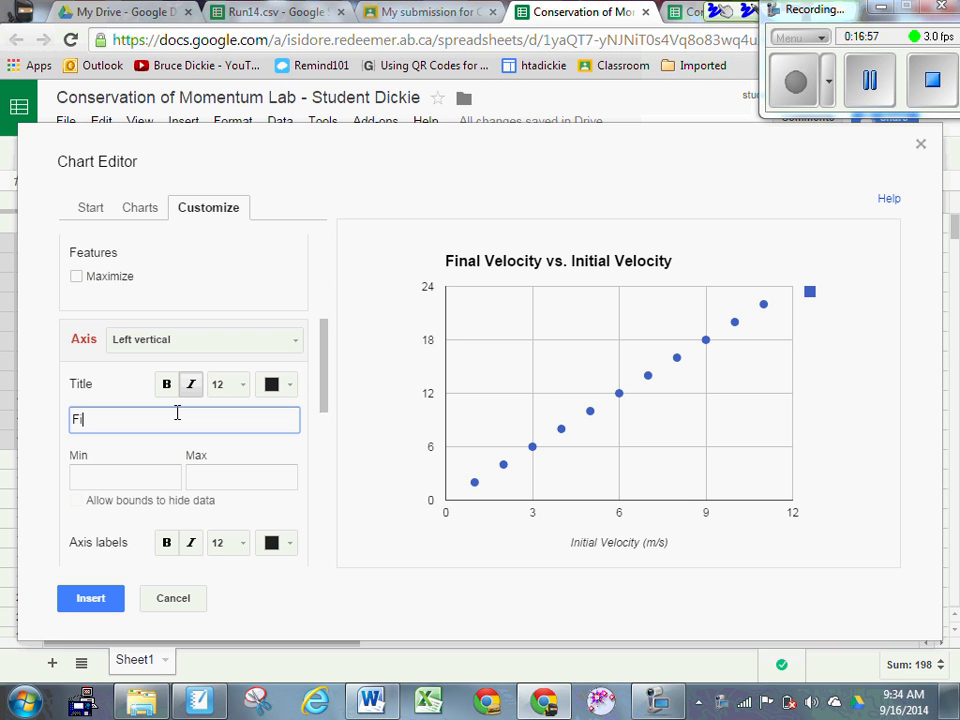
text(nal Velocity (m)
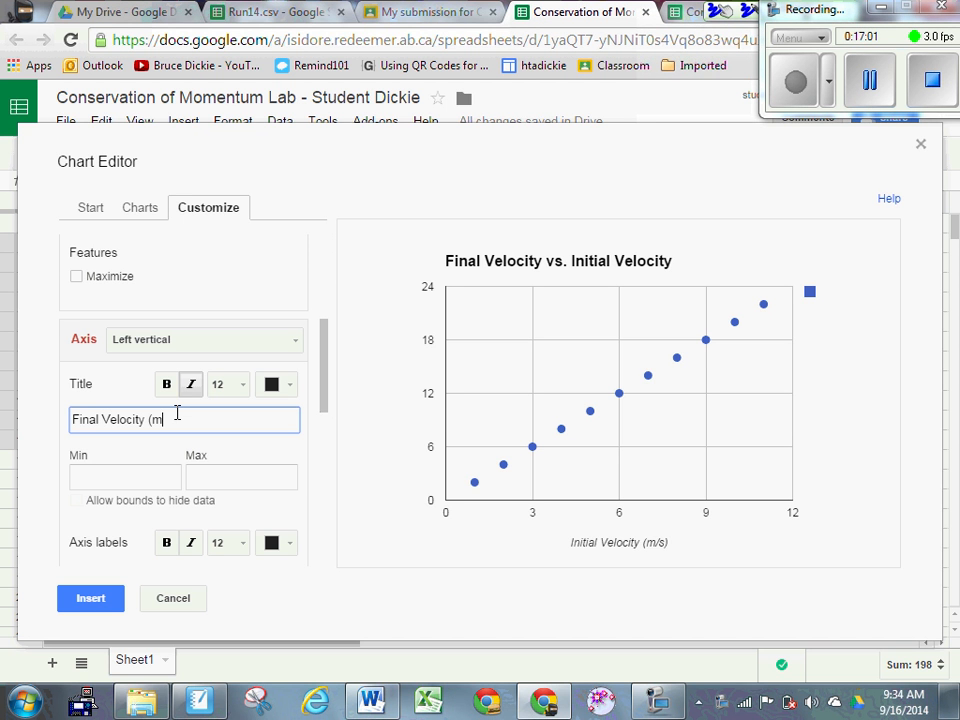
text(/s))
drag(328, 379, 336, 561)
Step: Add a linear trendline labelled with its equation to the velocity series
click(272, 537)
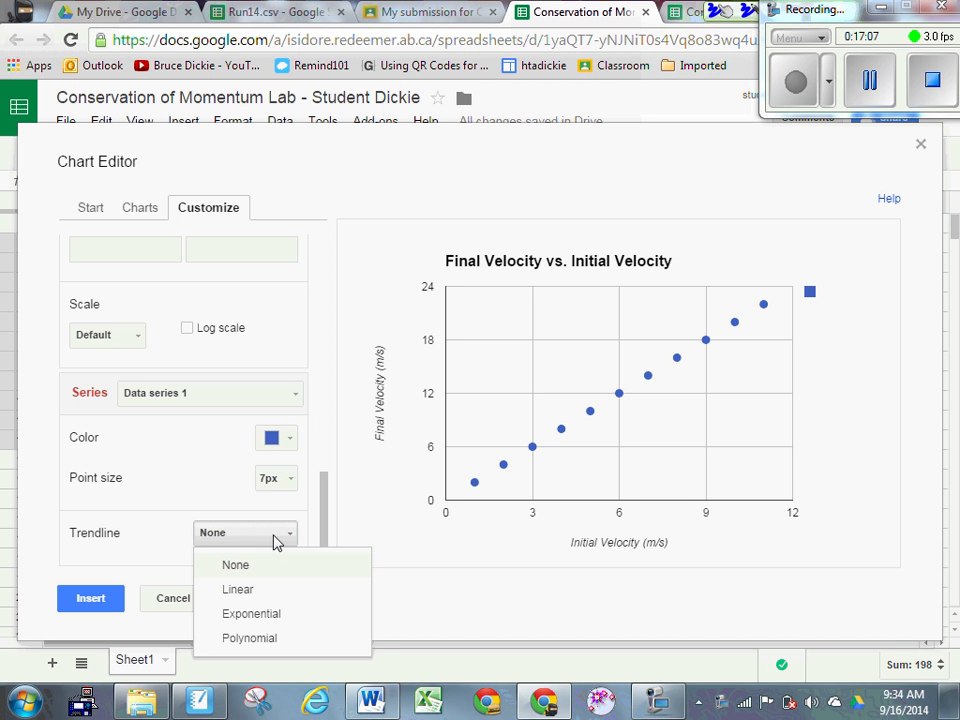
click(250, 589)
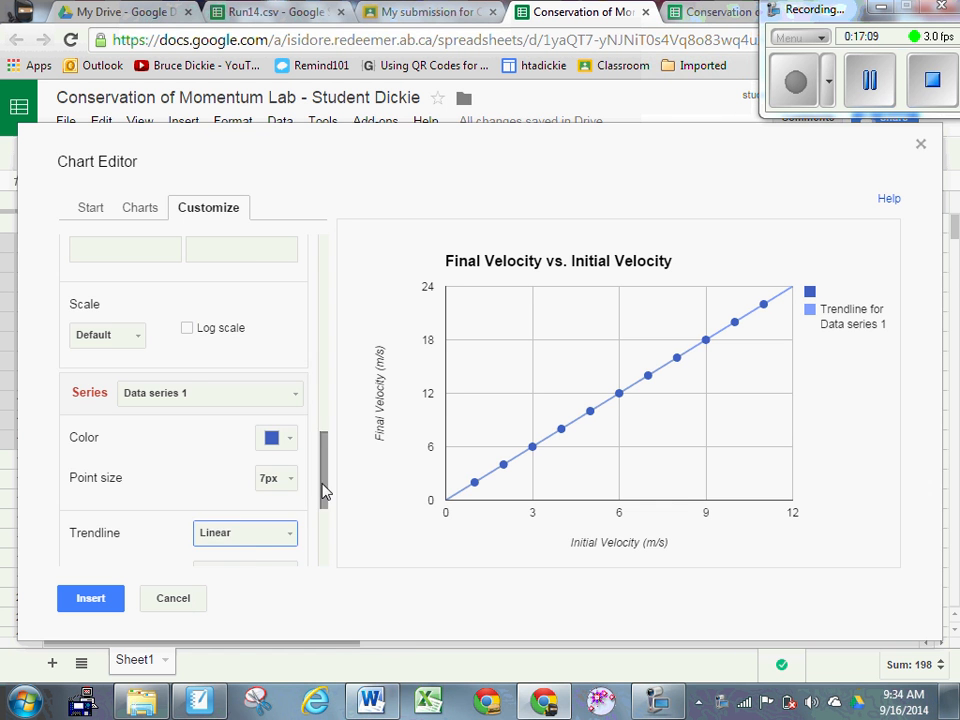
drag(325, 490, 326, 553)
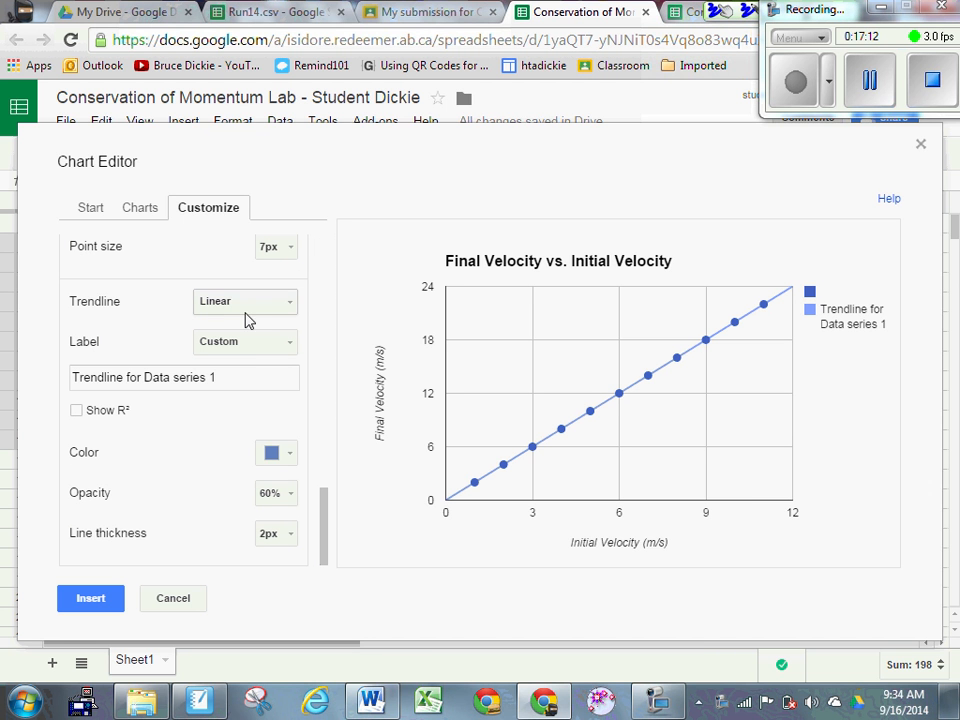
click(252, 343)
click(268, 400)
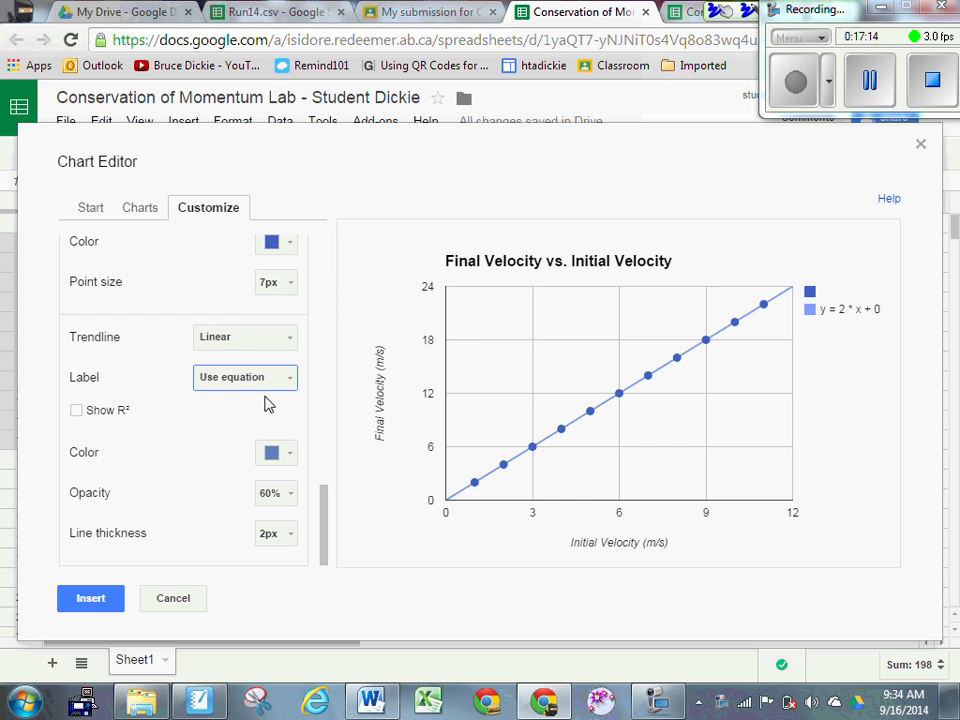
Step: Insert the chart into the sheet and go back to the Classroom submission tab
click(92, 599)
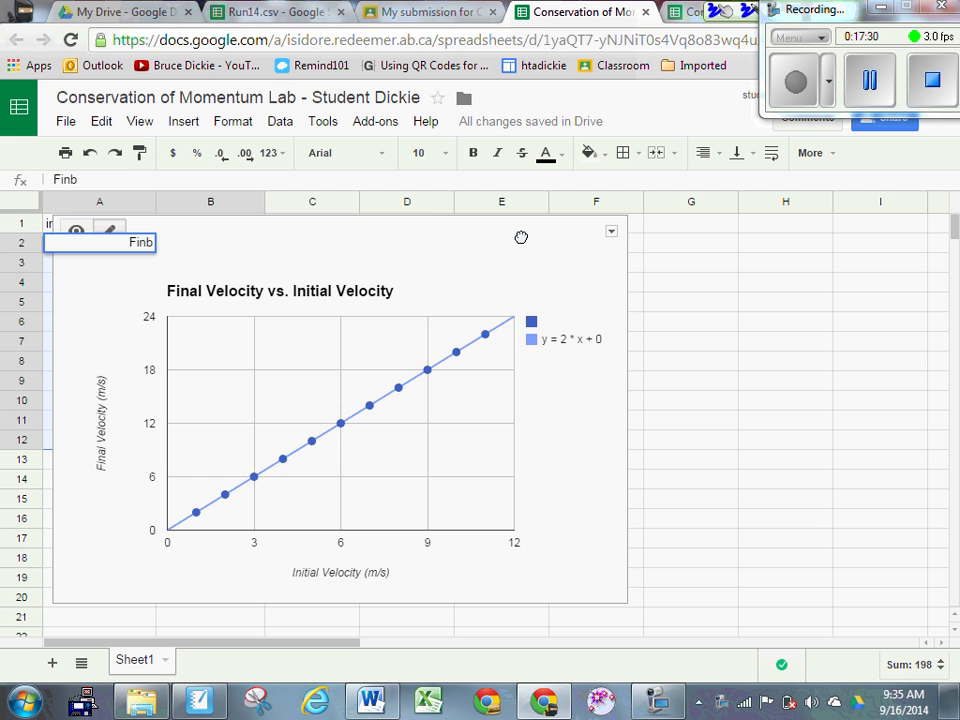
click(456, 231)
click(603, 409)
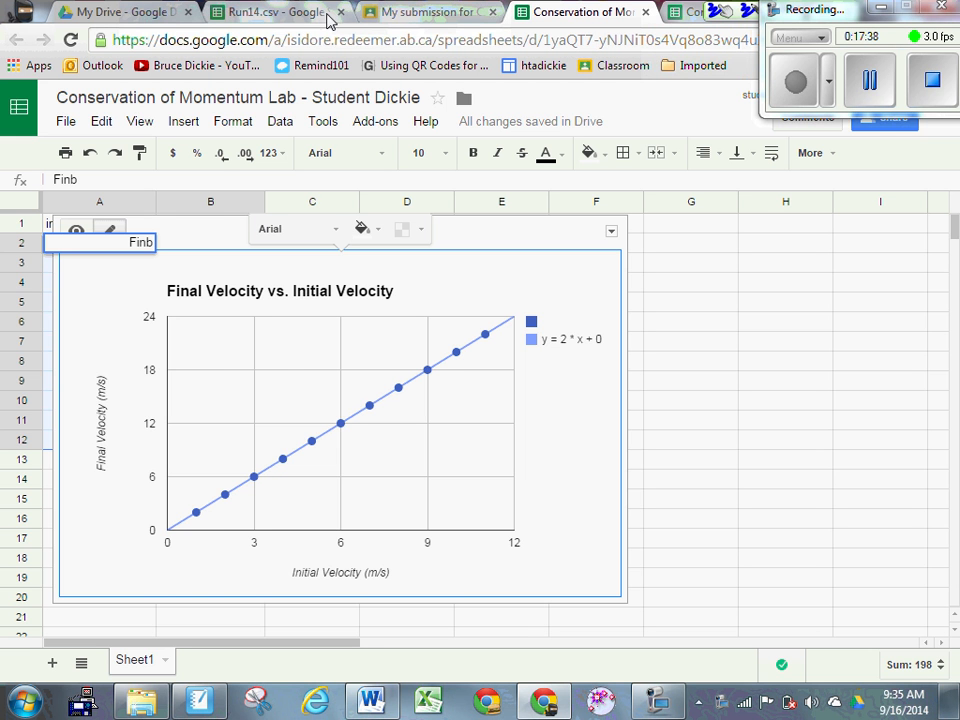
click(420, 14)
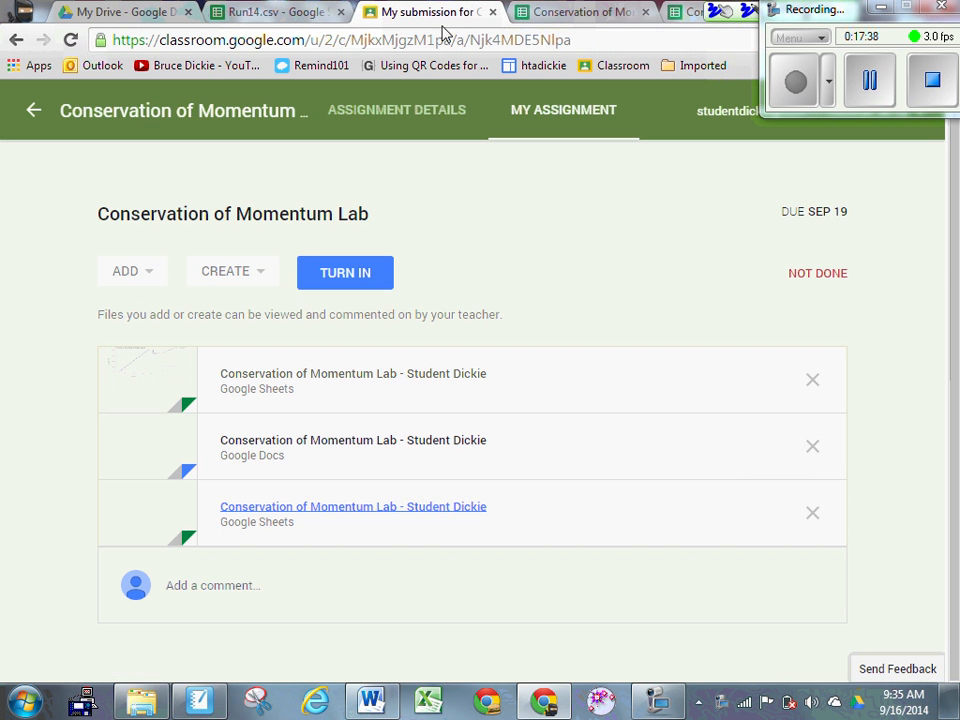
Step: Open the 'Conservation of Momentum Lab' Google Doc attachment
click(268, 451)
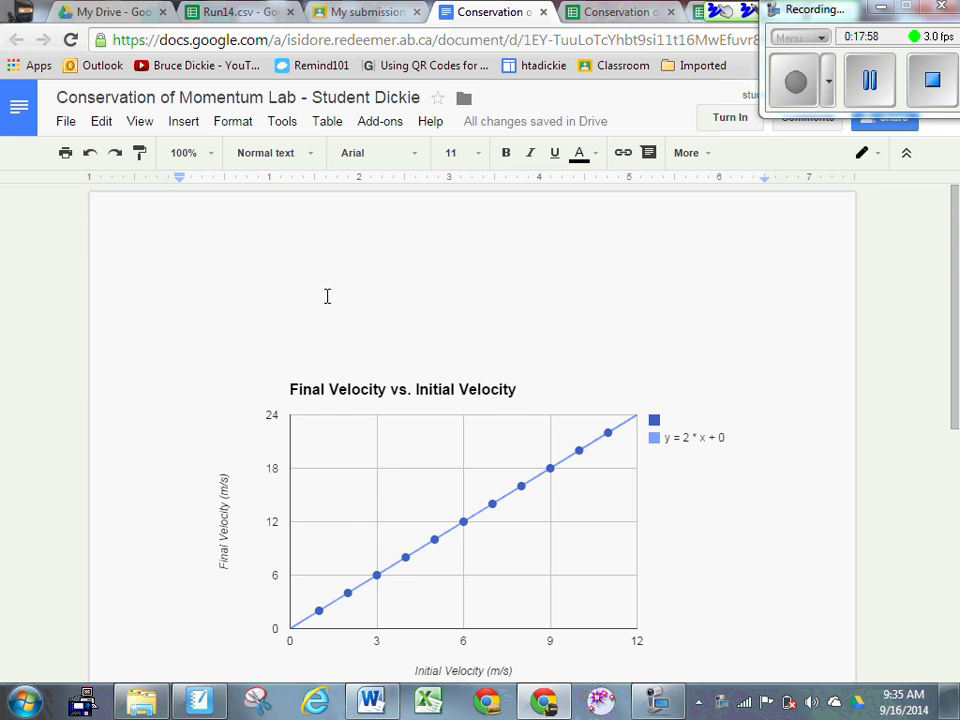
Step: Glance at the momentum notes in SMART Notebook, then switch to the lab spreadsheet
scroll(330, 300, down, 2)
scroll(336, 304, up, 2)
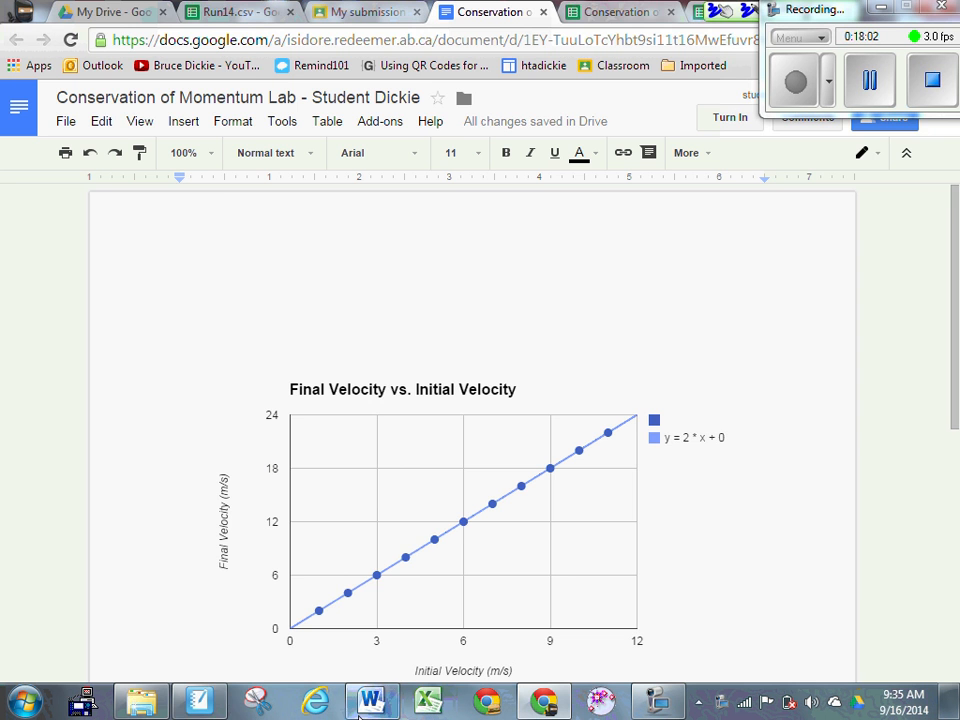
click(208, 706)
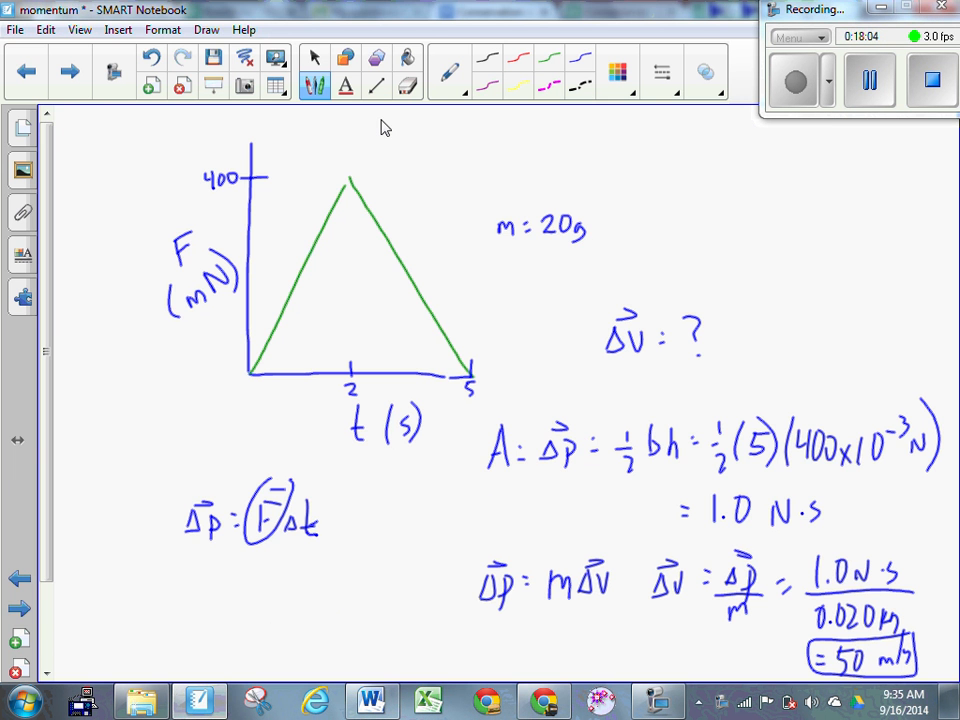
click(199, 700)
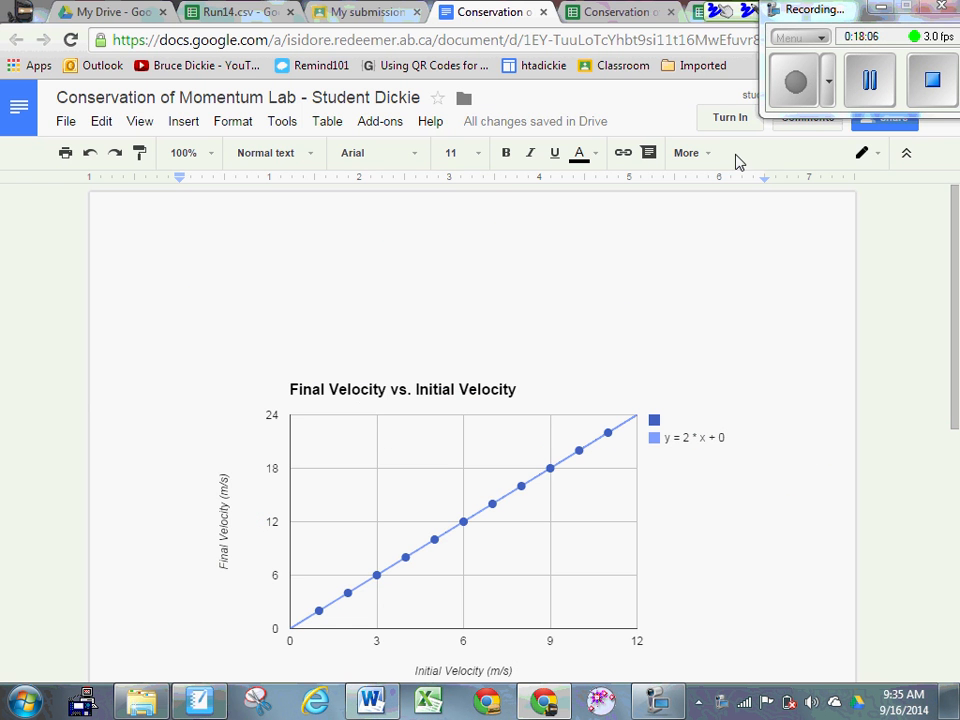
click(615, 12)
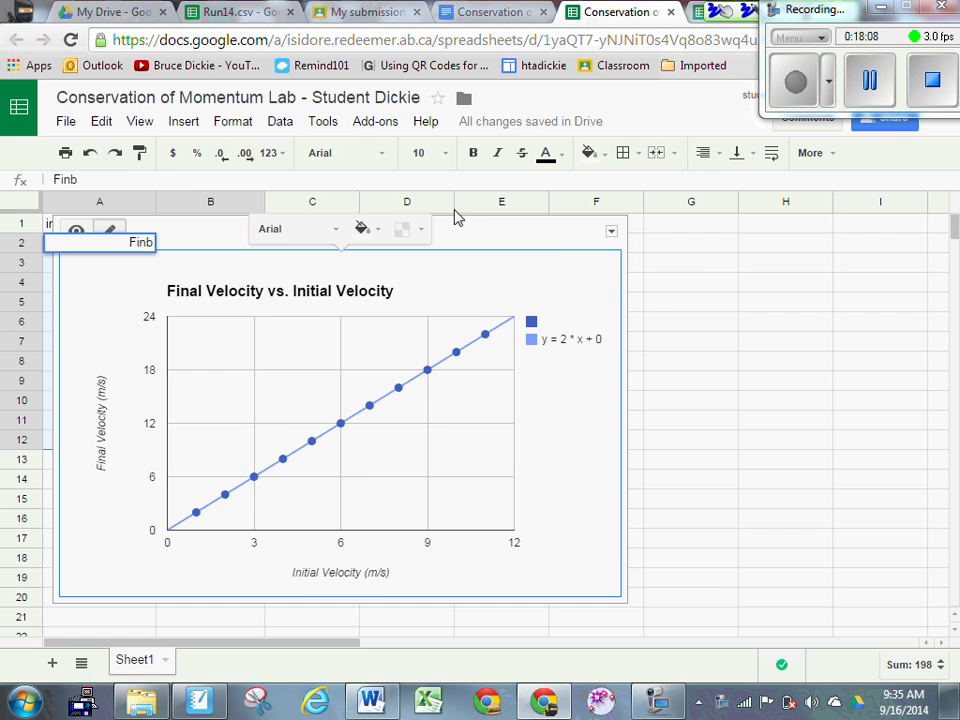
Step: Move the chart to the right, off the velocity data
drag(602, 227, 853, 201)
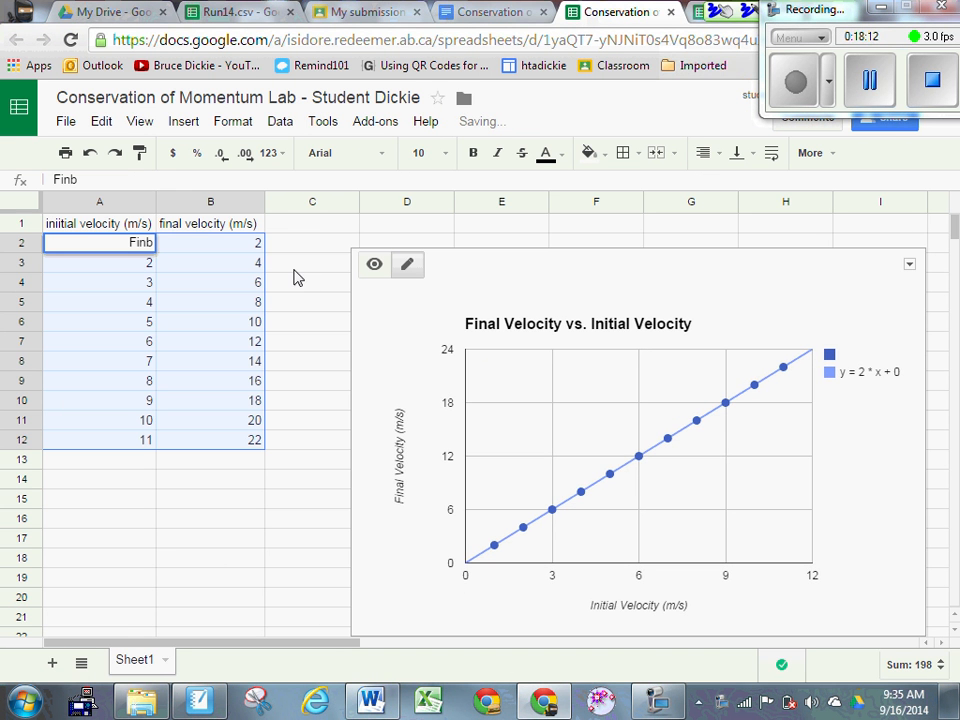
click(296, 277)
click(268, 249)
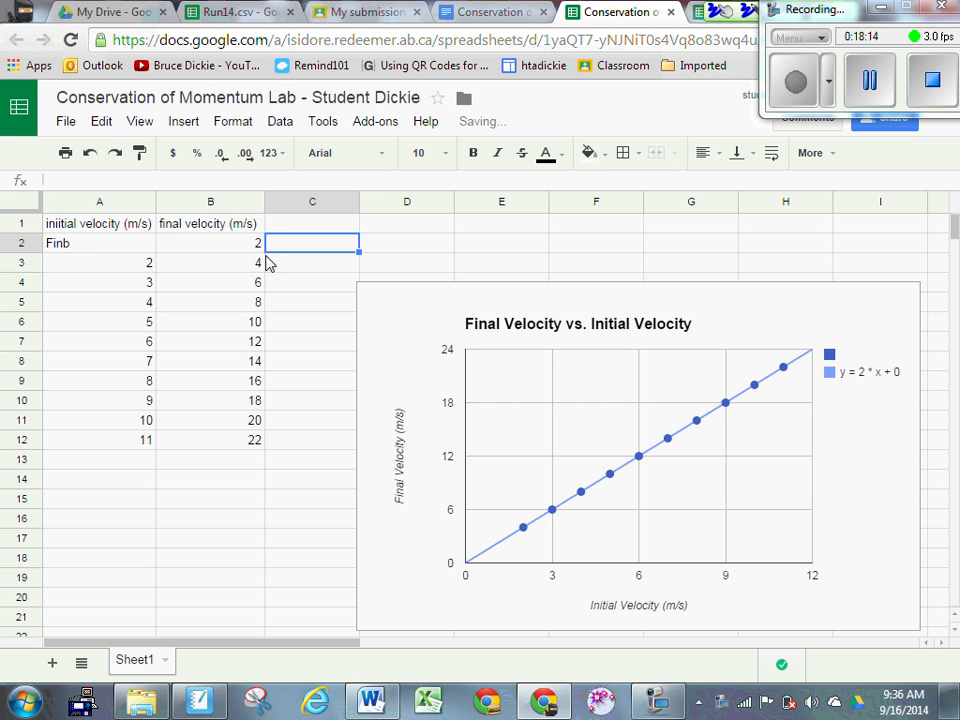
Step: Change cell A2 from Finb to 1 and select the A1:B12 velocity table
click(120, 248)
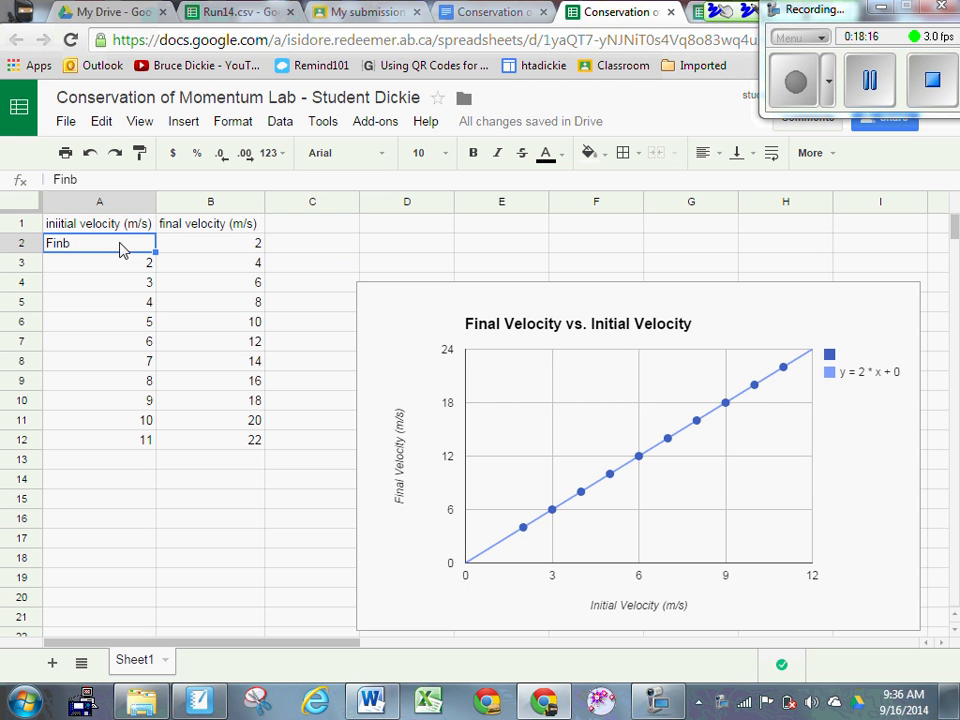
text(1)
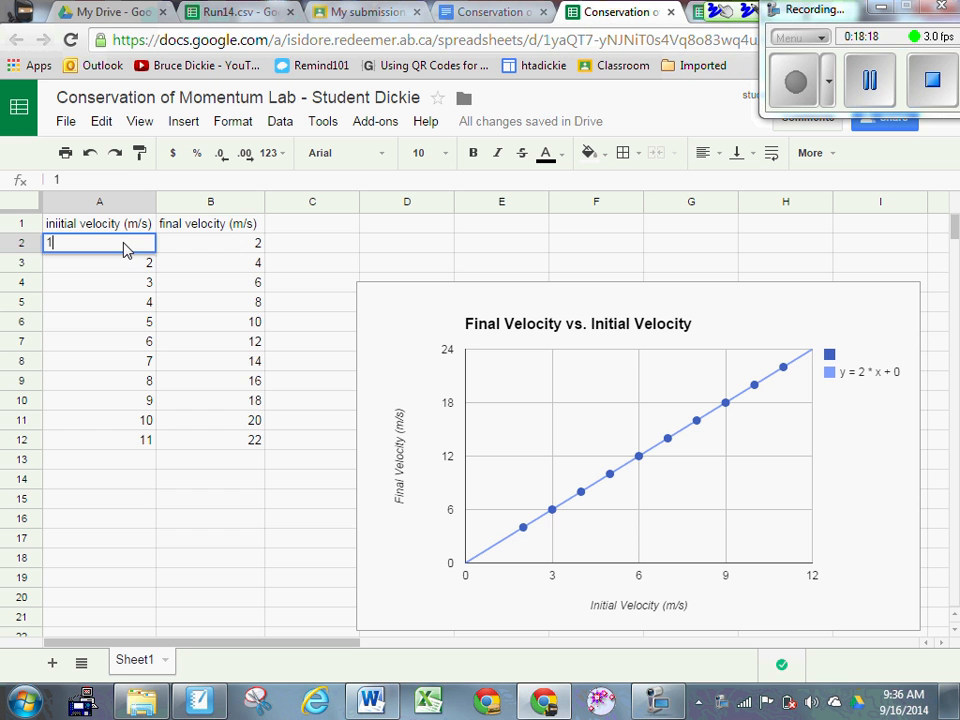
key(Return)
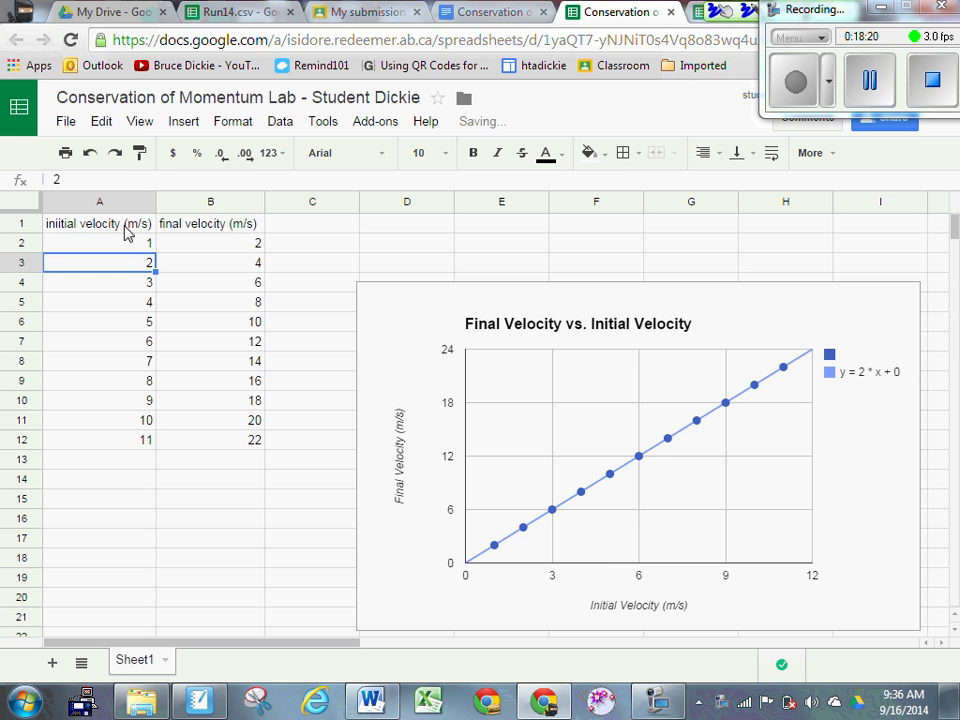
drag(130, 224, 242, 450)
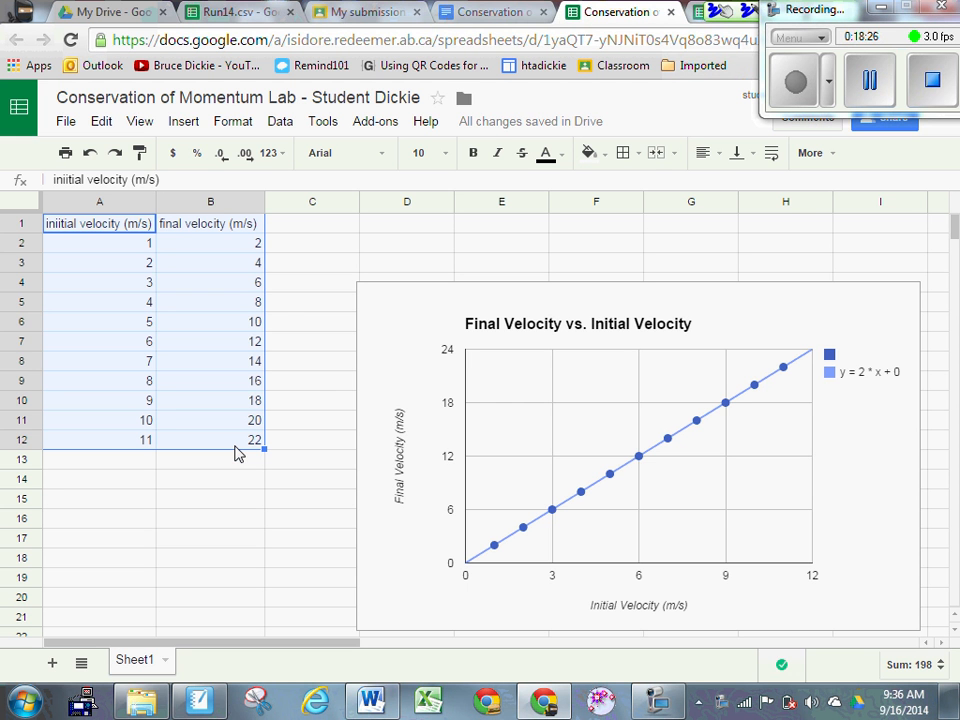
Step: Paste the velocity table into the lab report above the chart
click(236, 13)
click(480, 12)
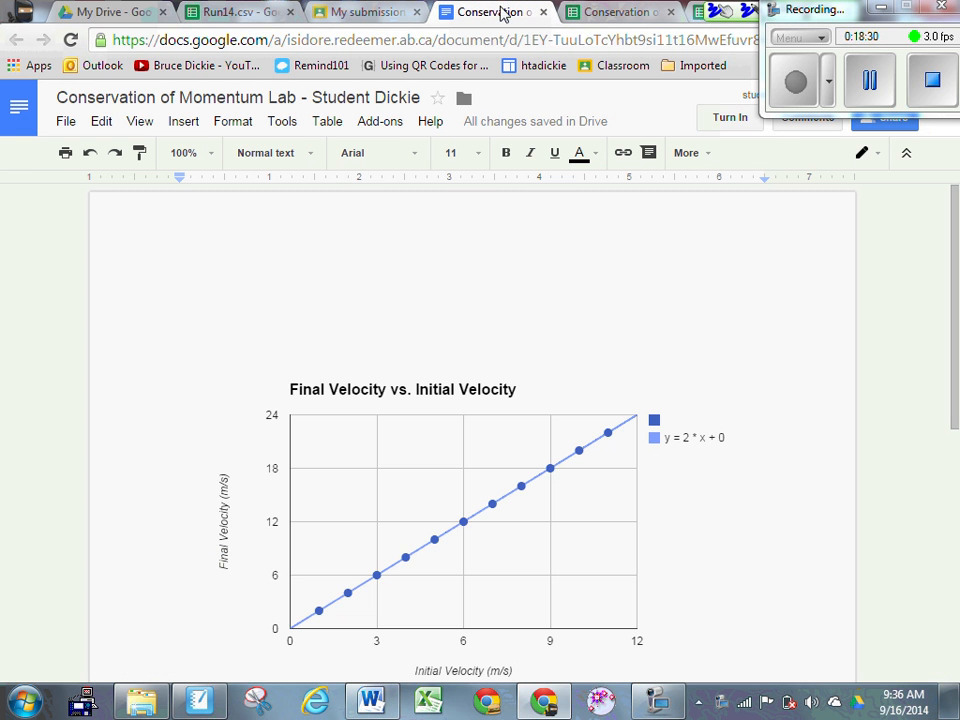
drag(272, 283, 252, 311)
key(Return)
key(Return)
key(Return)
key(Return)
key(Return)
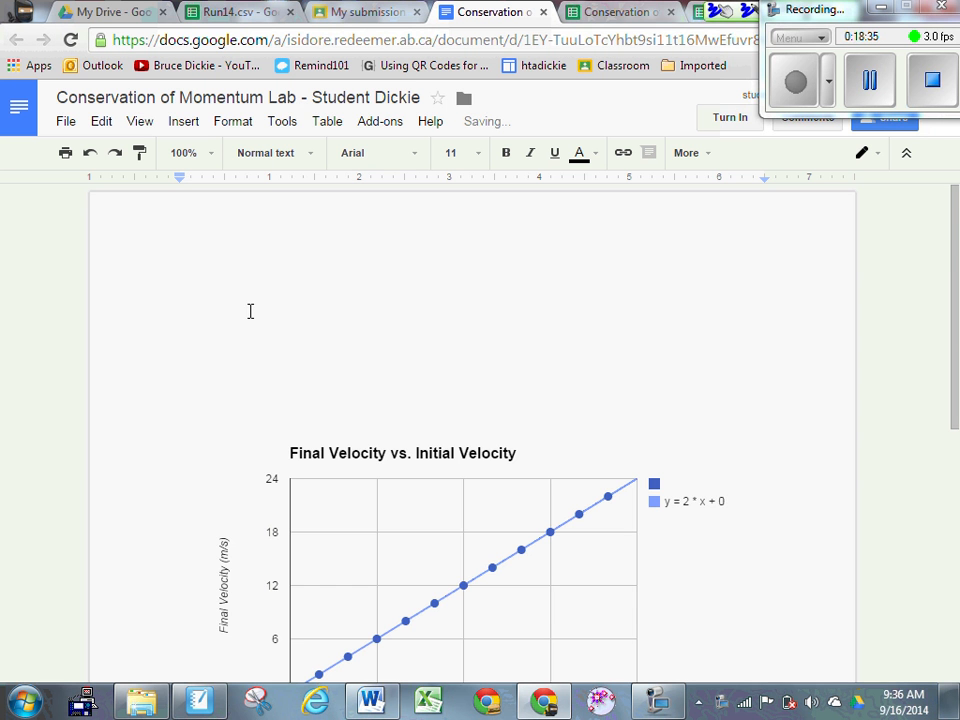
key(ctrl+v)
Step: Circle the first row's values 1 and 2 with SMART Ink
scroll(334, 323, up, 3)
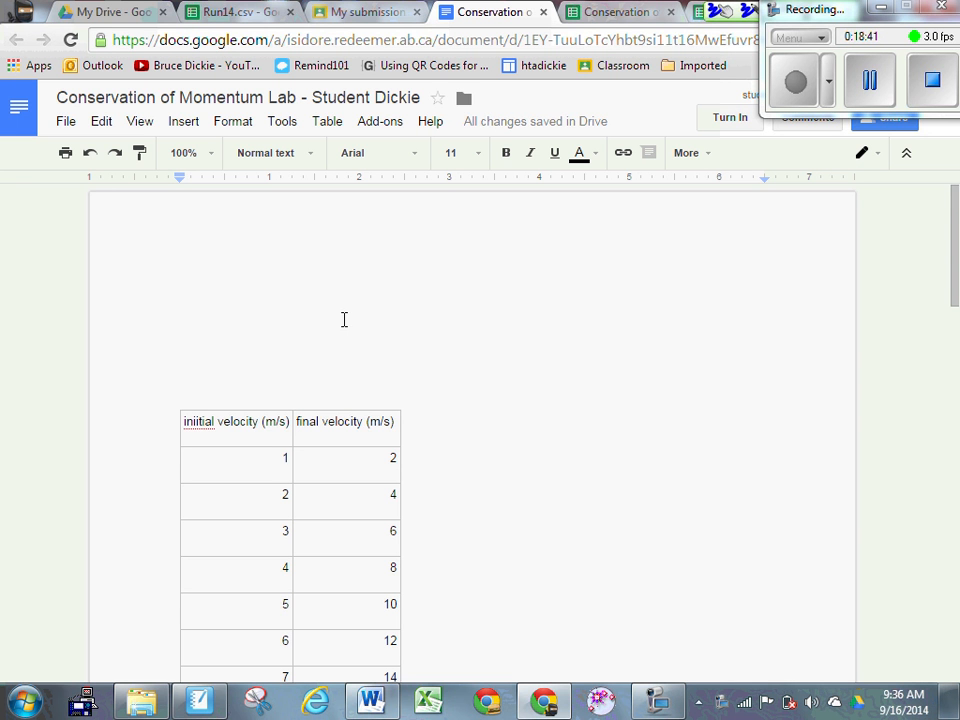
scroll(343, 319, down, 1)
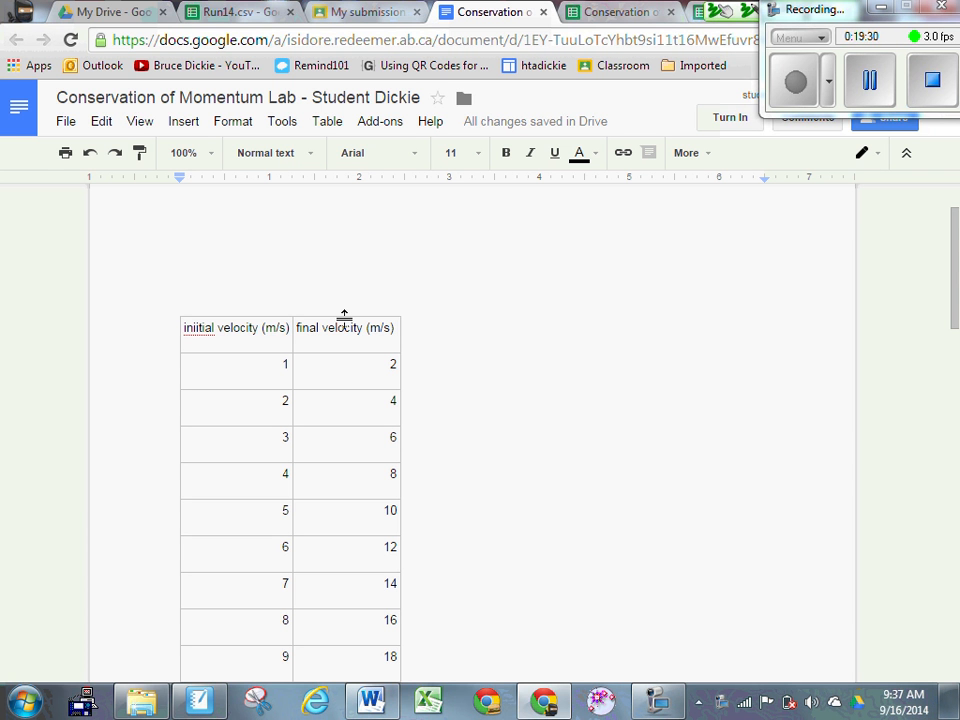
mouse_move(298, 352)
mouse_down()
mouse_move(244, 364)
mouse_move(303, 360)
mouse_move(280, 347)
mouse_up()
mouse_move(378, 343)
mouse_down()
mouse_move(347, 368)
mouse_move(405, 378)
mouse_move(381, 343)
mouse_up()
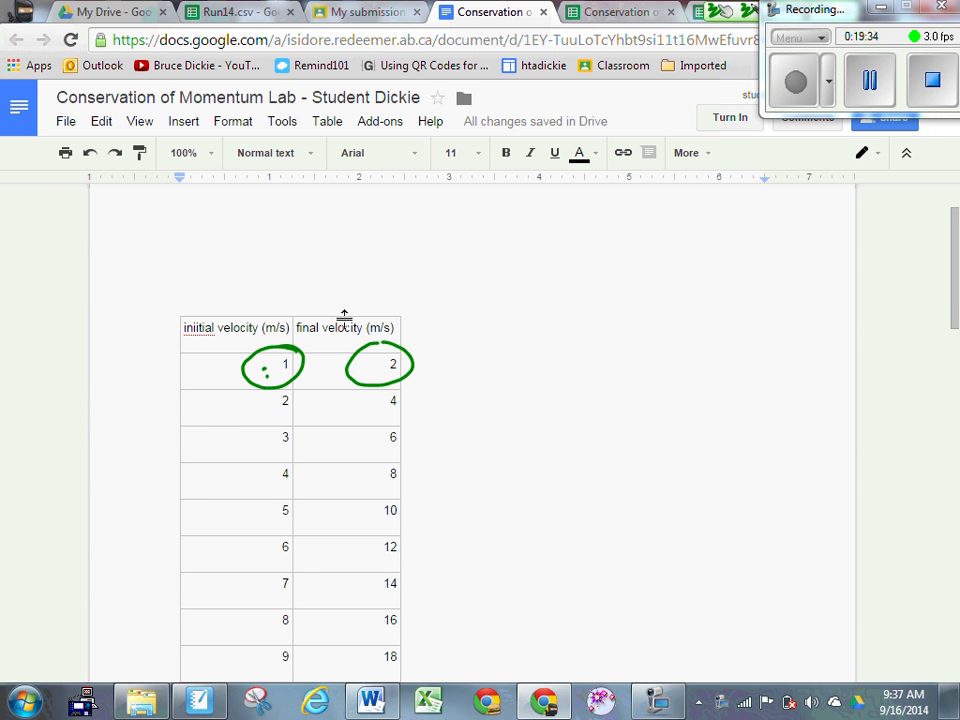
click(545, 701)
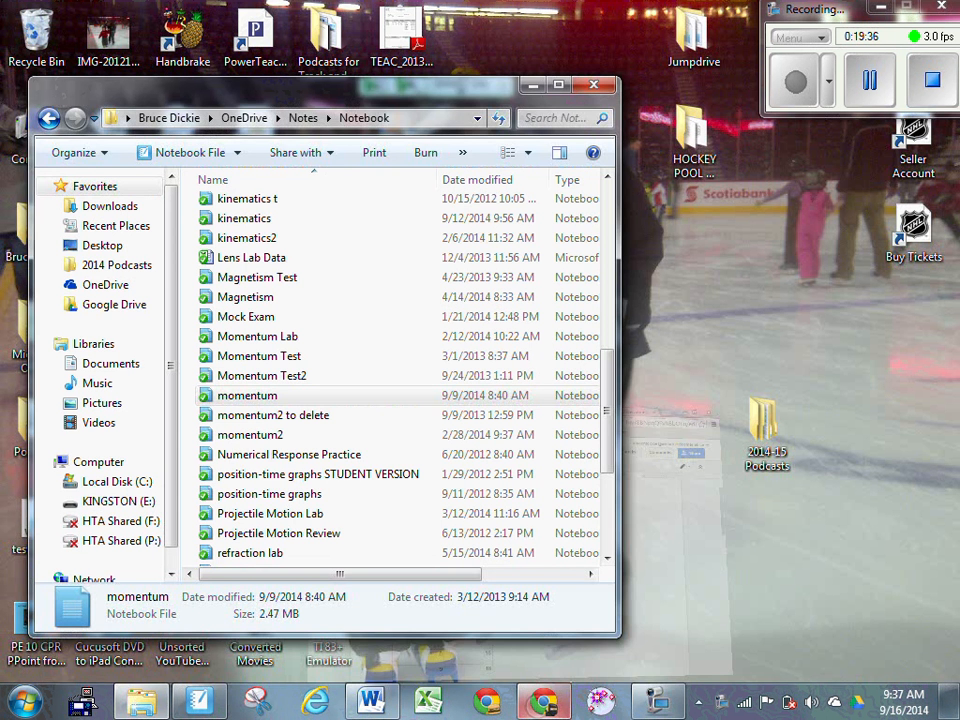
click(545, 701)
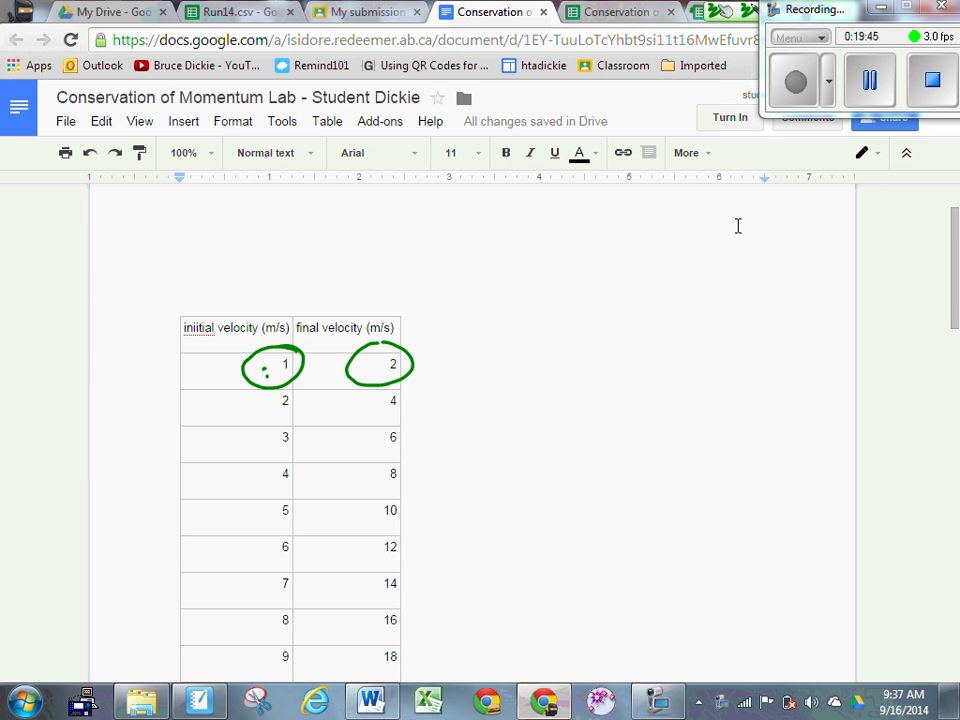
Step: Erase the green ink circles with the SMART Ink eraser, then switch to the velocity spreadsheet
click(633, 14)
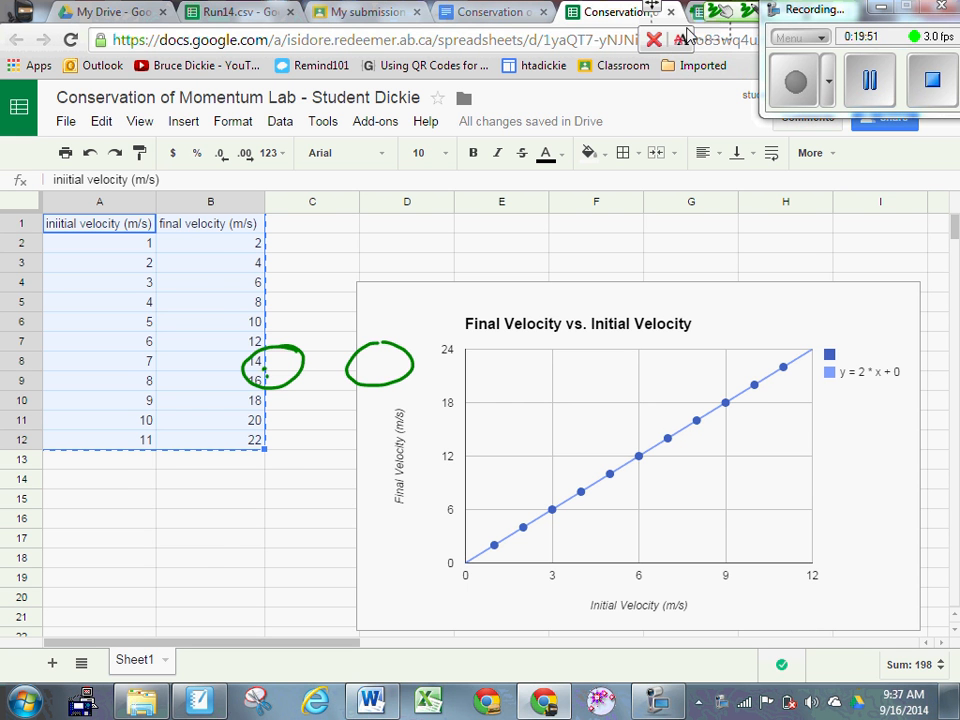
click(870, 80)
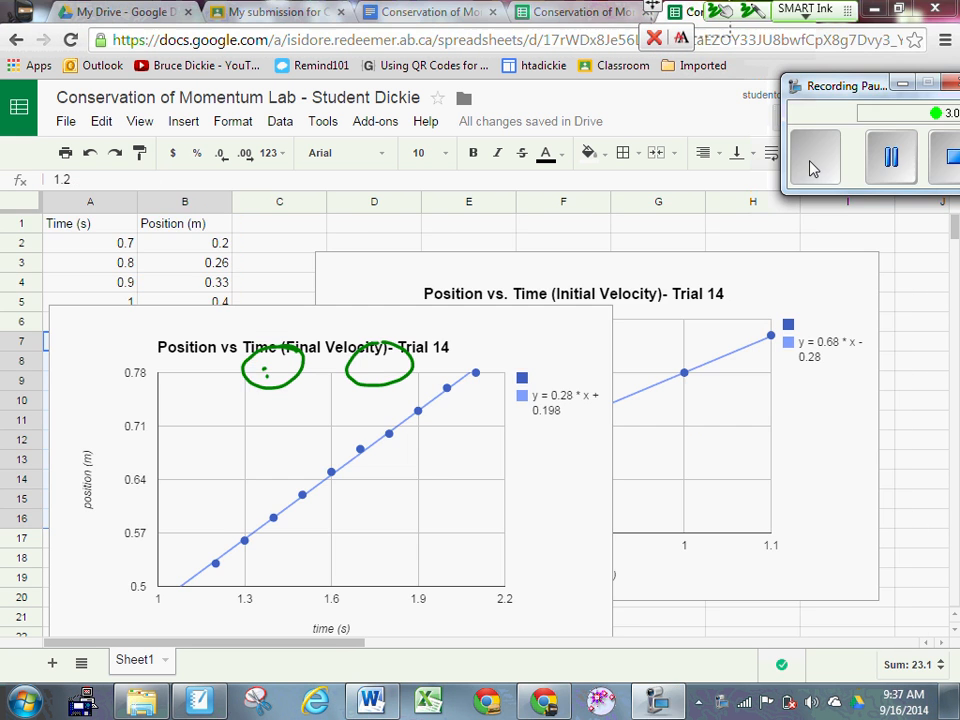
click(812, 168)
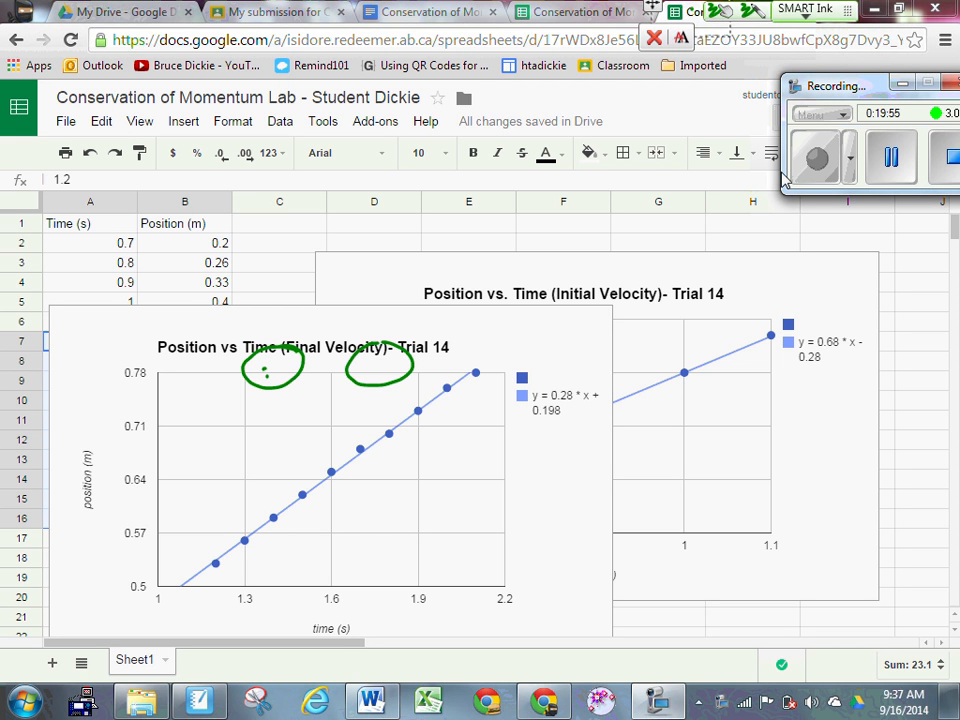
mouse_move(290, 350)
mouse_down()
mouse_move(240, 369)
mouse_move(349, 375)
mouse_up()
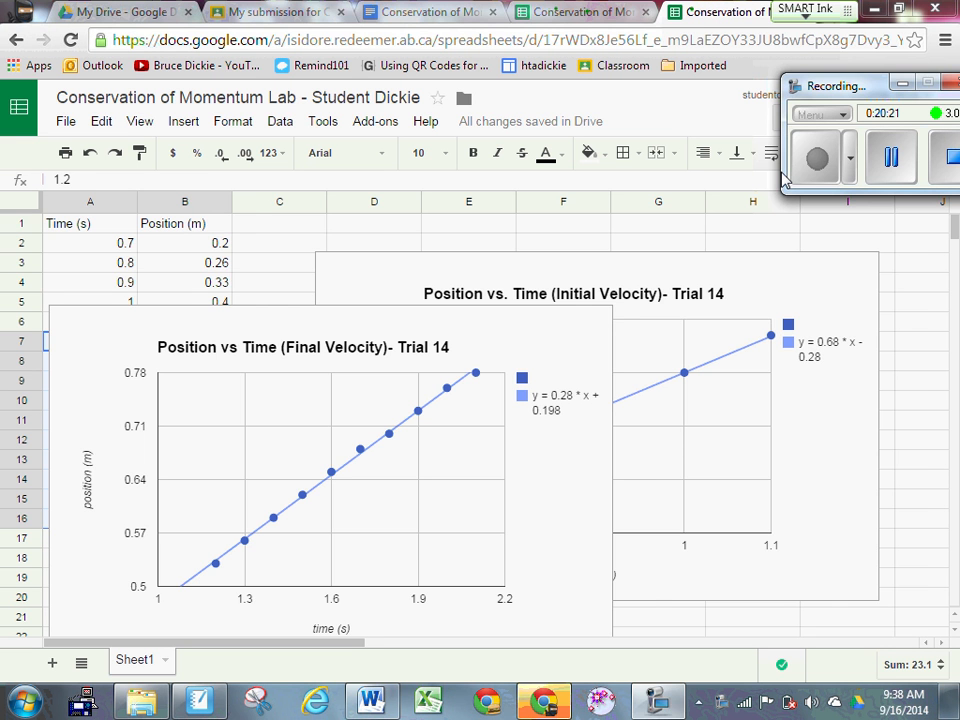
click(585, 12)
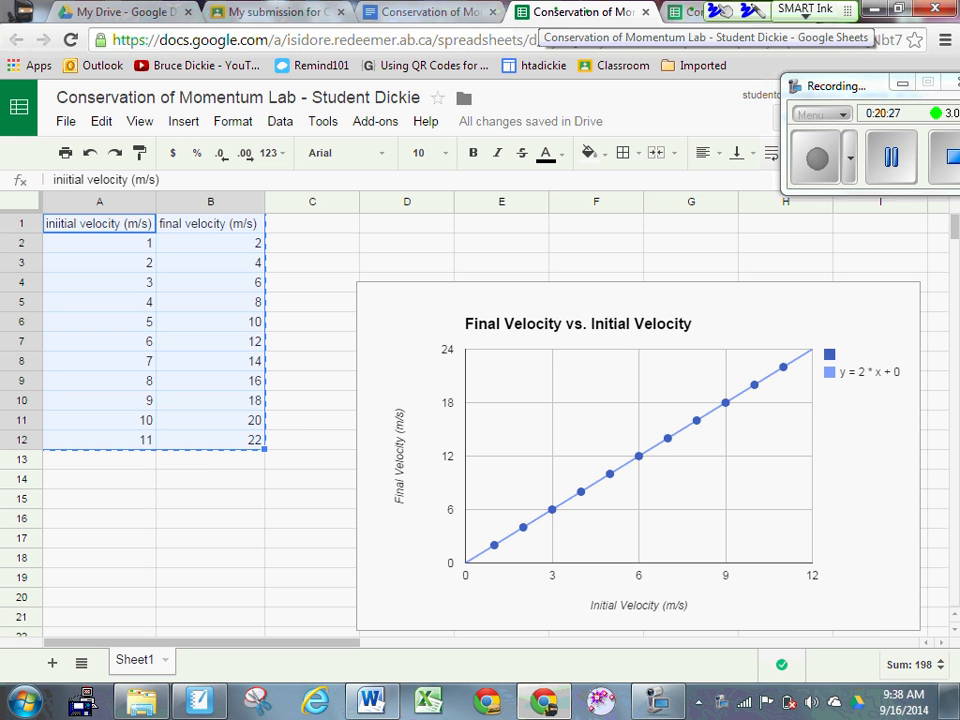
Step: Circle the last data row (11 and 22) and switch to the Trial 14 position-time spreadsheet
mouse_move(160, 431)
mouse_down()
mouse_move(135, 437)
mouse_move(236, 445)
mouse_move(180, 428)
mouse_up()
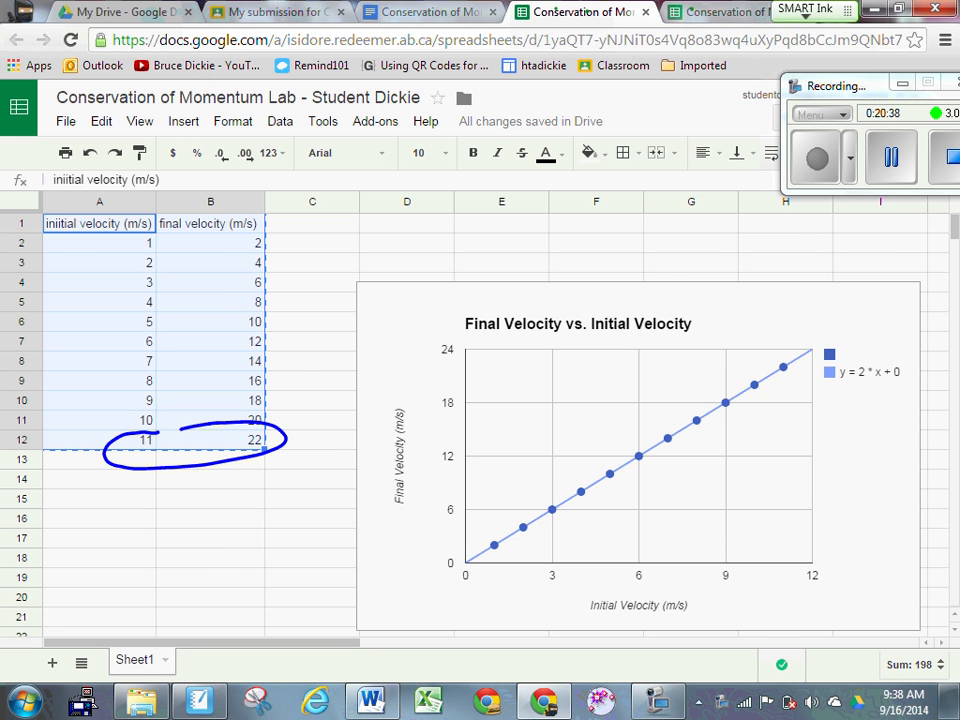
key(ctrl+Tab)
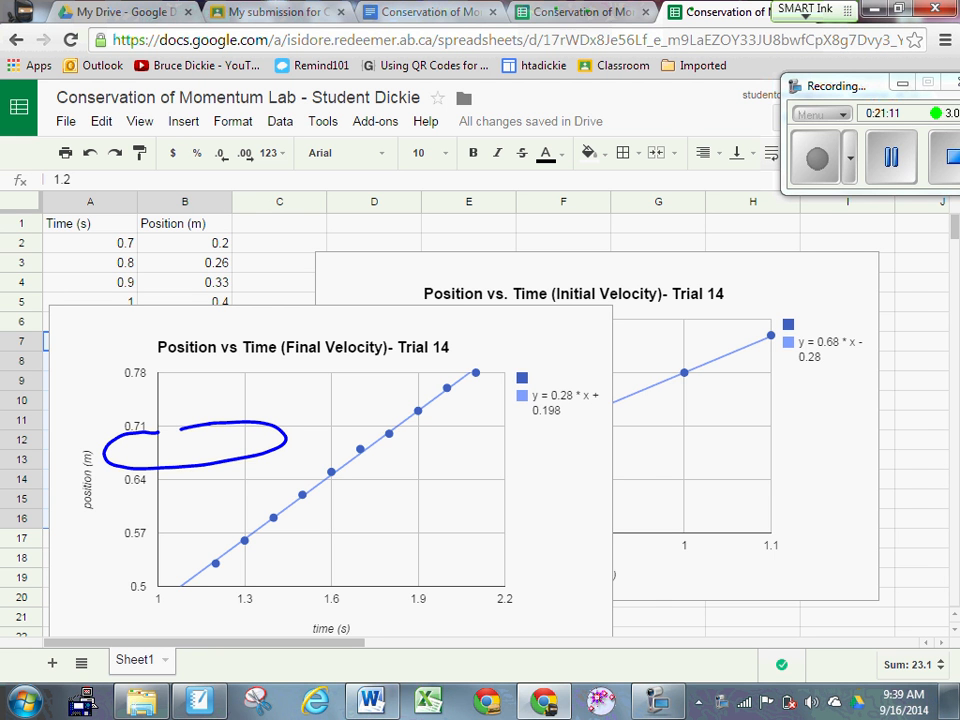
click(588, 12)
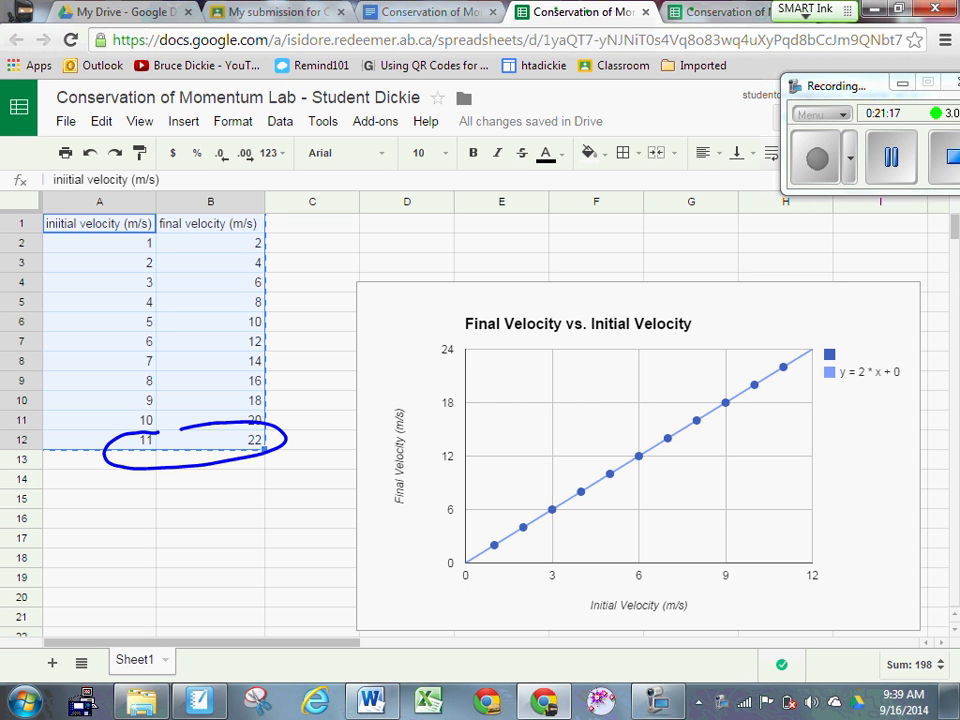
key(ctrl+Tab)
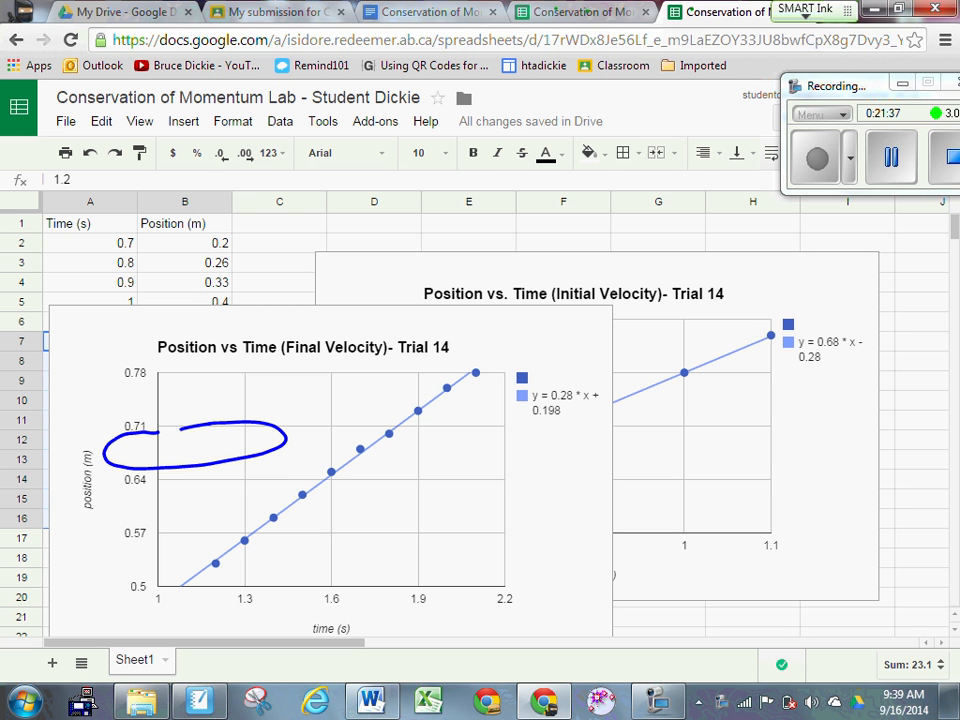
Step: Ink a circle around the slope 2 in the report chart's y = 2 * x + 0 and write m1/m2
click(430, 12)
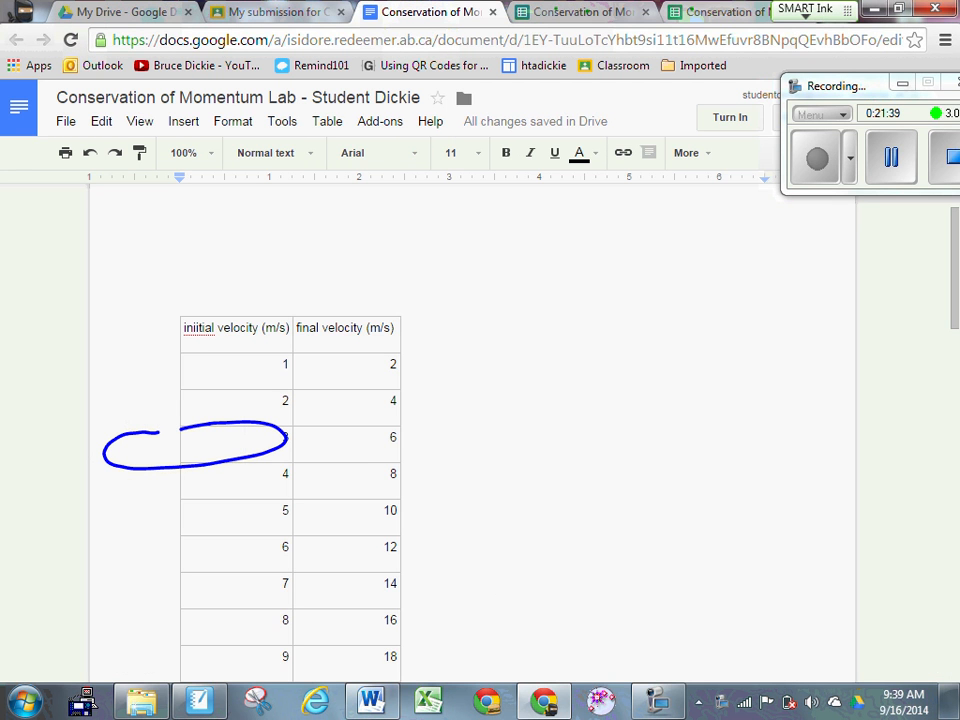
scroll(472, 430, down, 6)
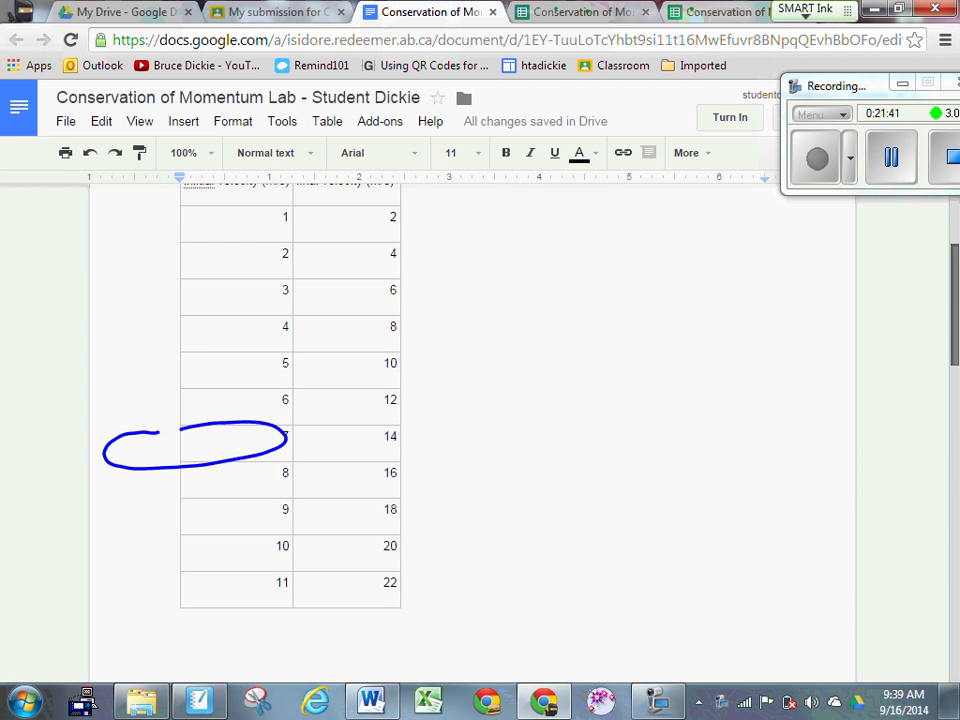
scroll(472, 430, down, 4)
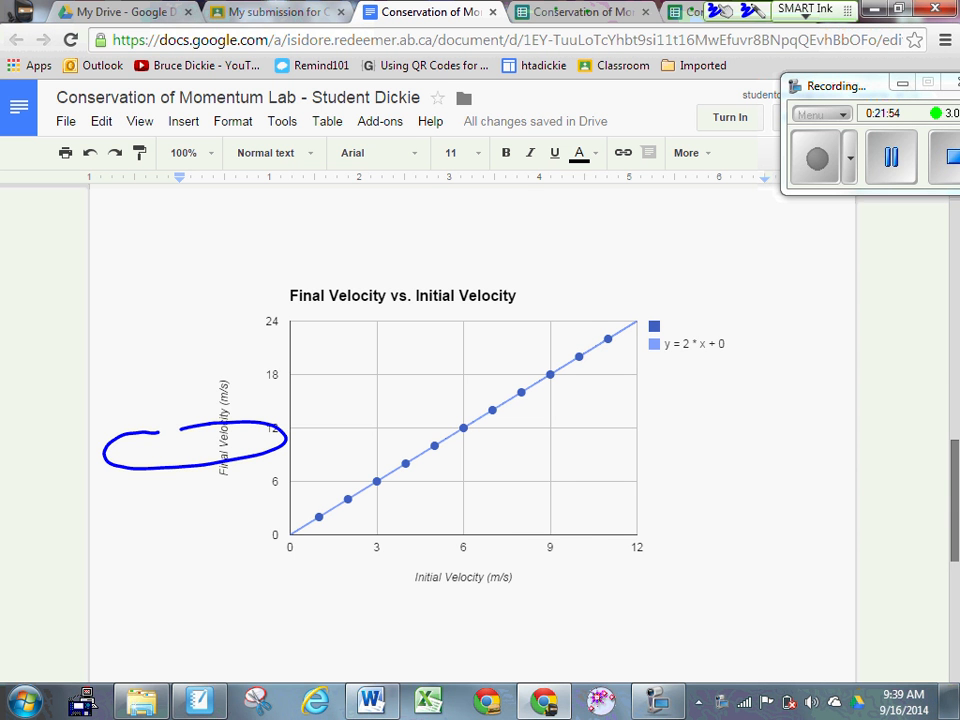
mouse_move(689, 329)
mouse_down()
mouse_move(672, 346)
mouse_move(702, 336)
mouse_up()
mouse_move(747, 396)
mouse_down()
mouse_move(749, 384)
mouse_move(772, 391)
mouse_up()
mouse_move(741, 419)
mouse_down()
mouse_move(787, 395)
mouse_move(768, 418)
mouse_move(781, 433)
mouse_up()
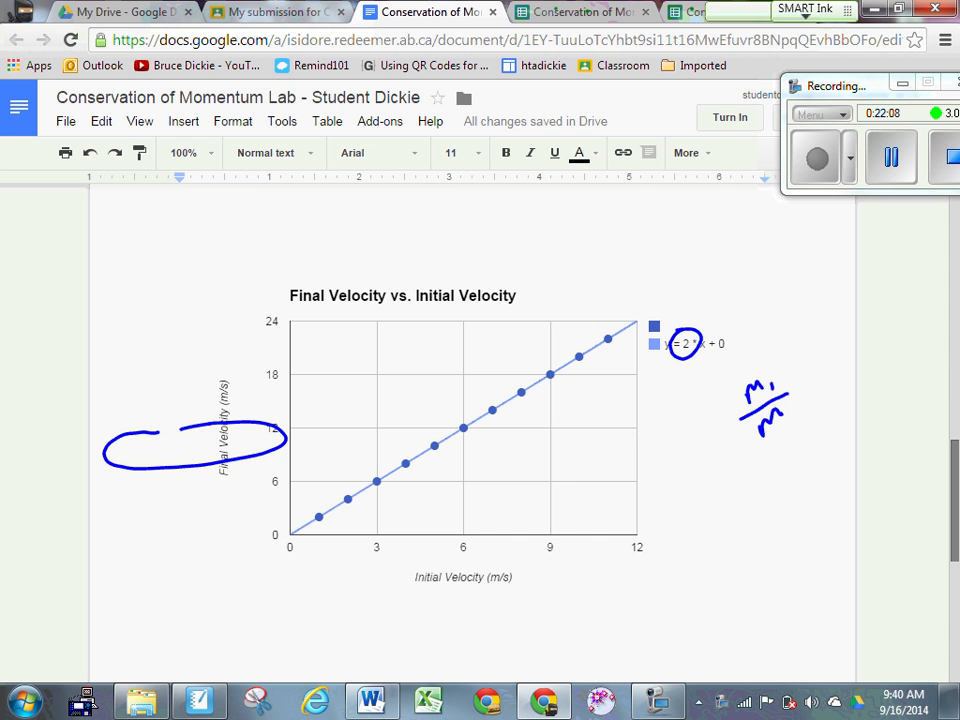
Step: Erase the old m1/m note and circle the chart's first six data points in ink
mouse_move(752, 392)
mouse_down()
mouse_move(759, 434)
mouse_move(784, 426)
mouse_up()
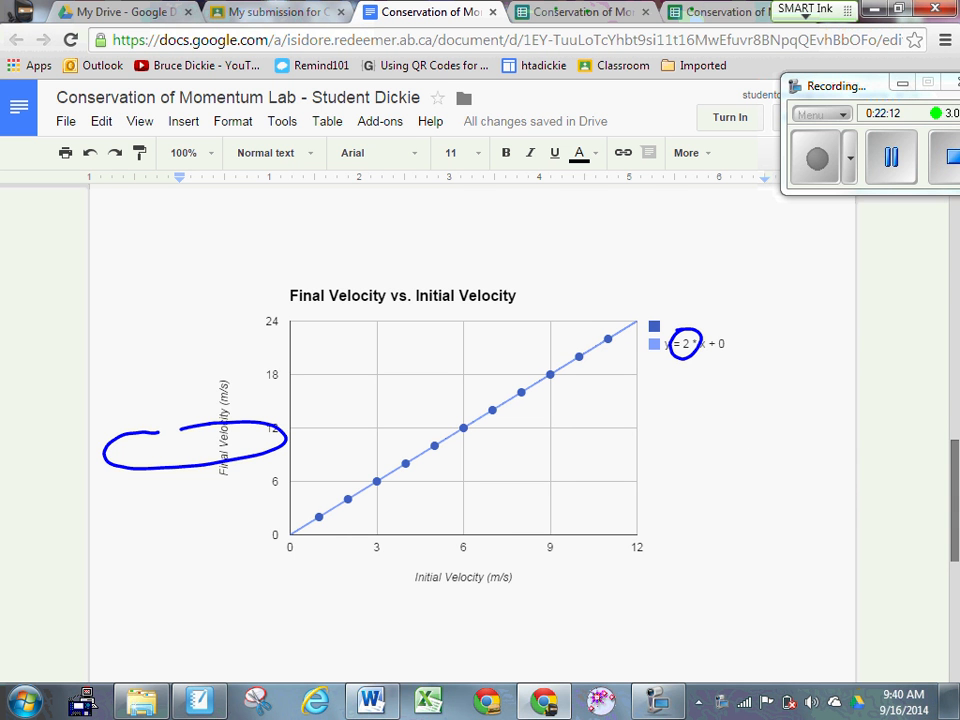
mouse_move(318, 507)
mouse_down()
mouse_move(306, 516)
mouse_move(324, 520)
mouse_move(308, 506)
mouse_up()
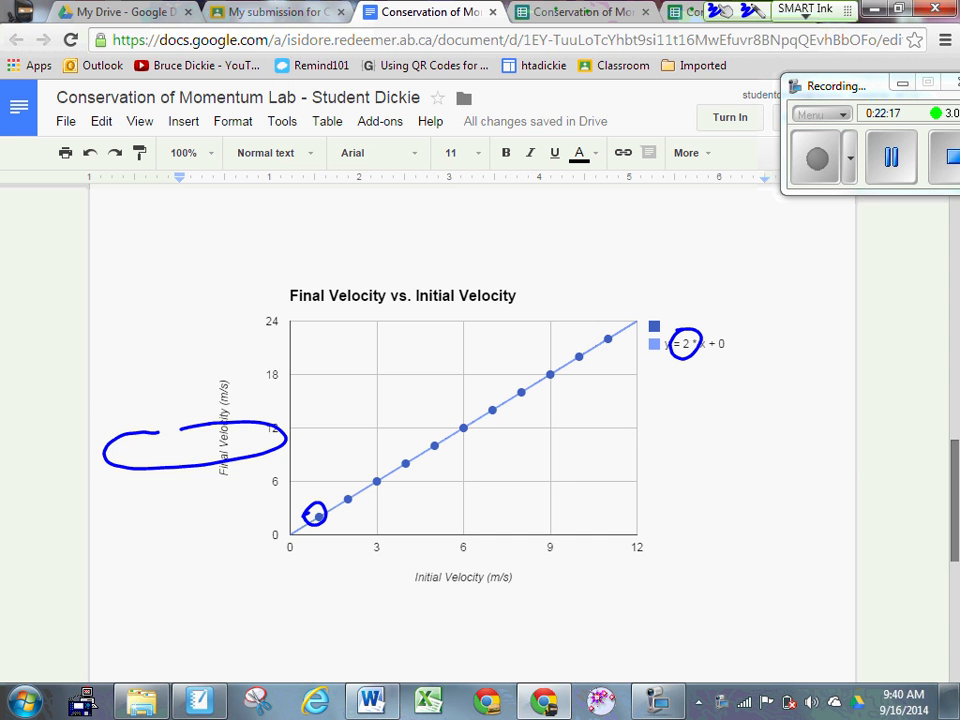
mouse_move(344, 492)
mouse_down()
mouse_move(355, 509)
mouse_move(342, 492)
mouse_up()
mouse_move(373, 475)
mouse_down()
mouse_move(381, 493)
mouse_move(371, 476)
mouse_move(398, 474)
mouse_up()
drag(437, 442, 422, 462)
mouse_move(452, 416)
mouse_down()
mouse_move(455, 424)
mouse_move(472, 416)
mouse_up()
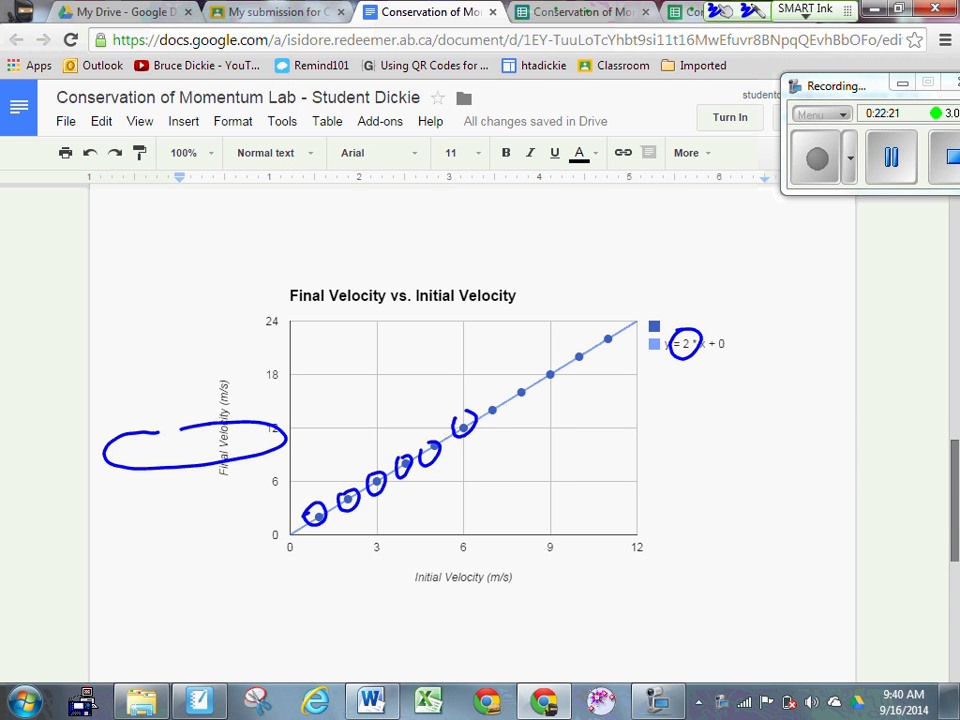
drag(312, 498, 346, 424)
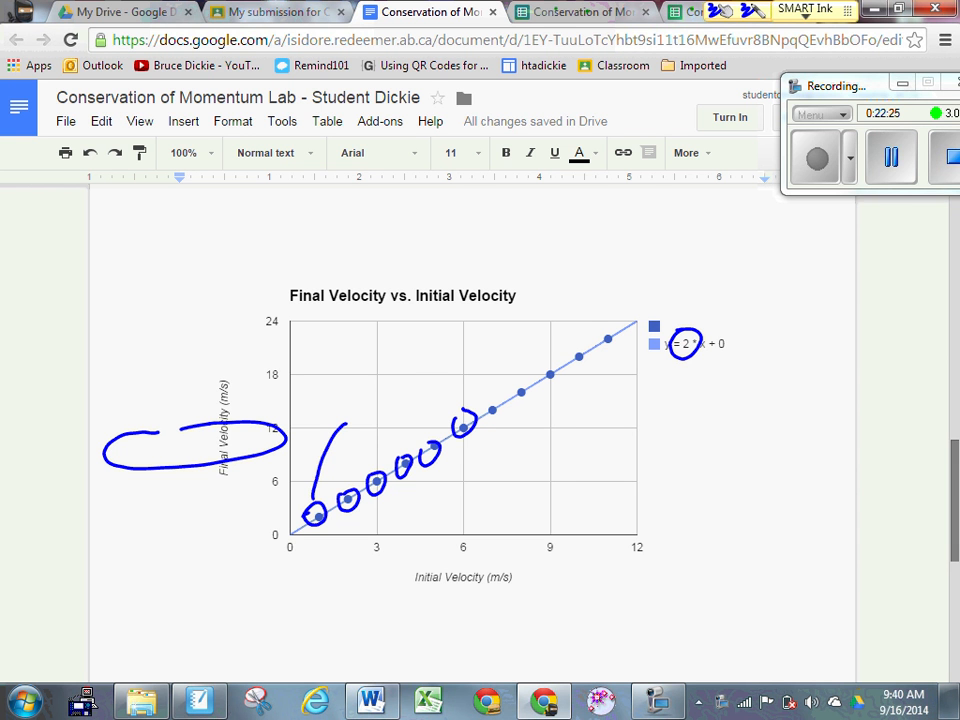
Step: Handwrite '2 graphs' above the circled points, linked to them by a stroke
drag(350, 394, 368, 407)
mouse_move(383, 379)
mouse_down()
mouse_move(379, 394)
mouse_move(397, 365)
mouse_up()
drag(403, 358, 405, 368)
drag(410, 358, 442, 324)
mouse_move(348, 482)
mouse_down()
mouse_move(381, 426)
mouse_move(424, 390)
mouse_up()
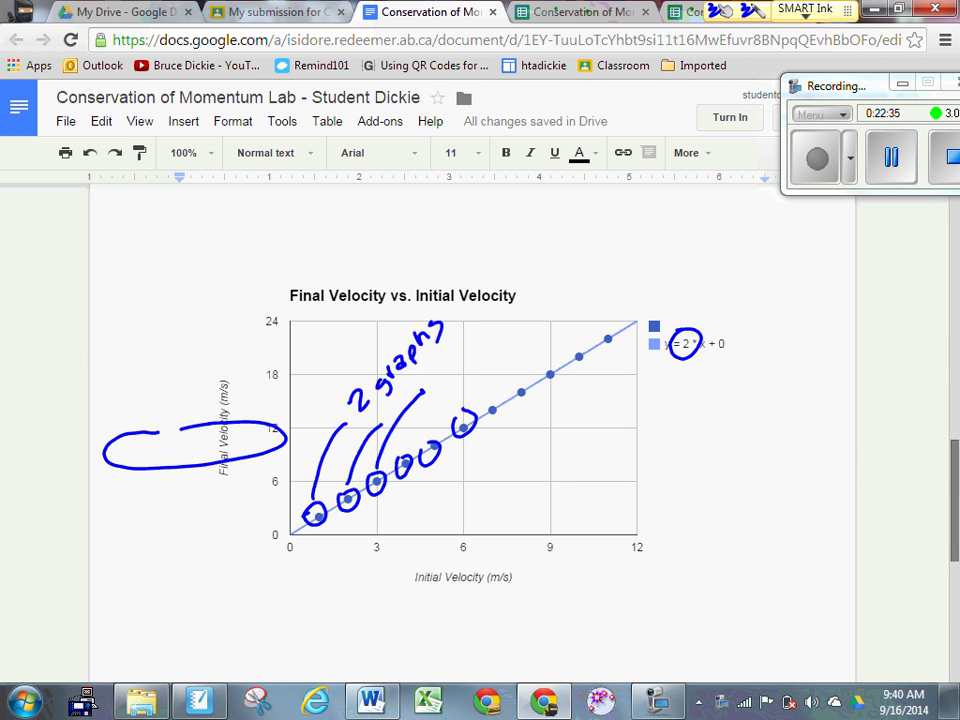
Step: Add small marks after the note, then erase the y-axis oval and clear the chart's ink
drag(448, 315, 458, 312)
click(387, 406)
drag(438, 381, 446, 383)
click(467, 460)
drag(116, 446, 122, 455)
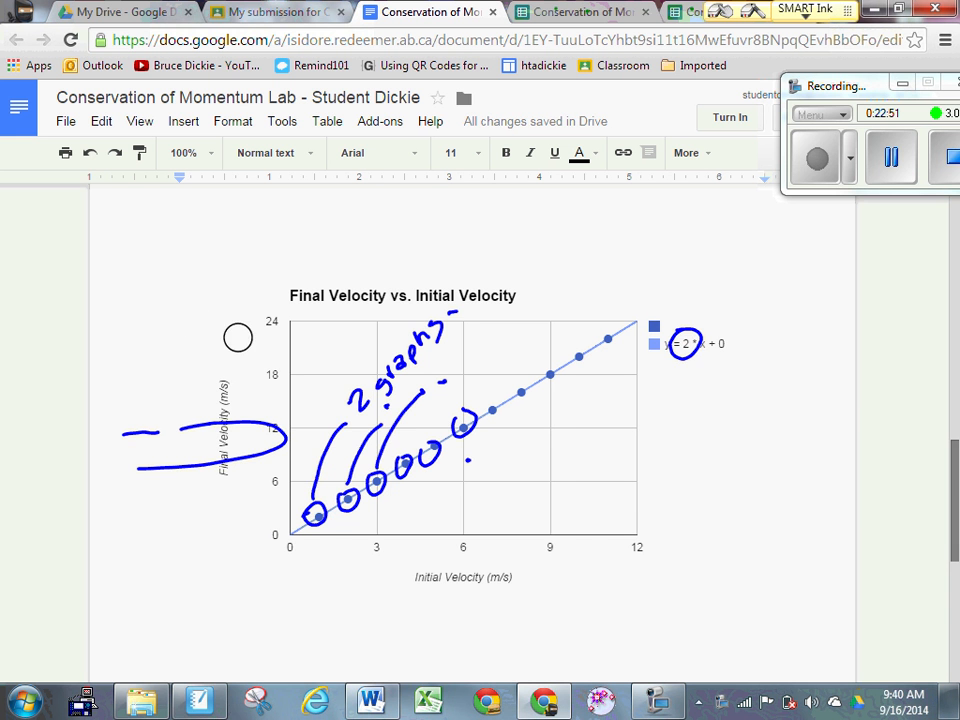
drag(238, 337, 136, 433)
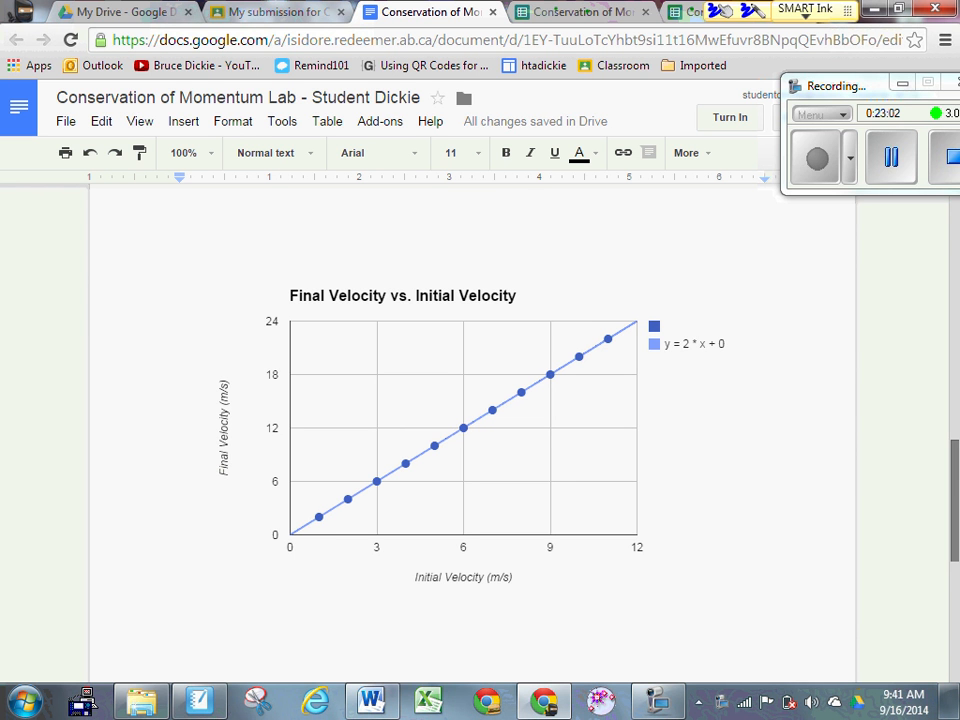
Step: Handwrite y = mx + b in blue ink on the chart
drag(483, 437, 490, 451)
drag(500, 436, 486, 466)
drag(502, 441, 513, 447)
drag(525, 440, 568, 452)
drag(567, 437, 551, 453)
mouse_move(585, 430)
mouse_down()
mouse_move(584, 455)
mouse_move(597, 442)
mouse_up()
drag(603, 426, 606, 450)
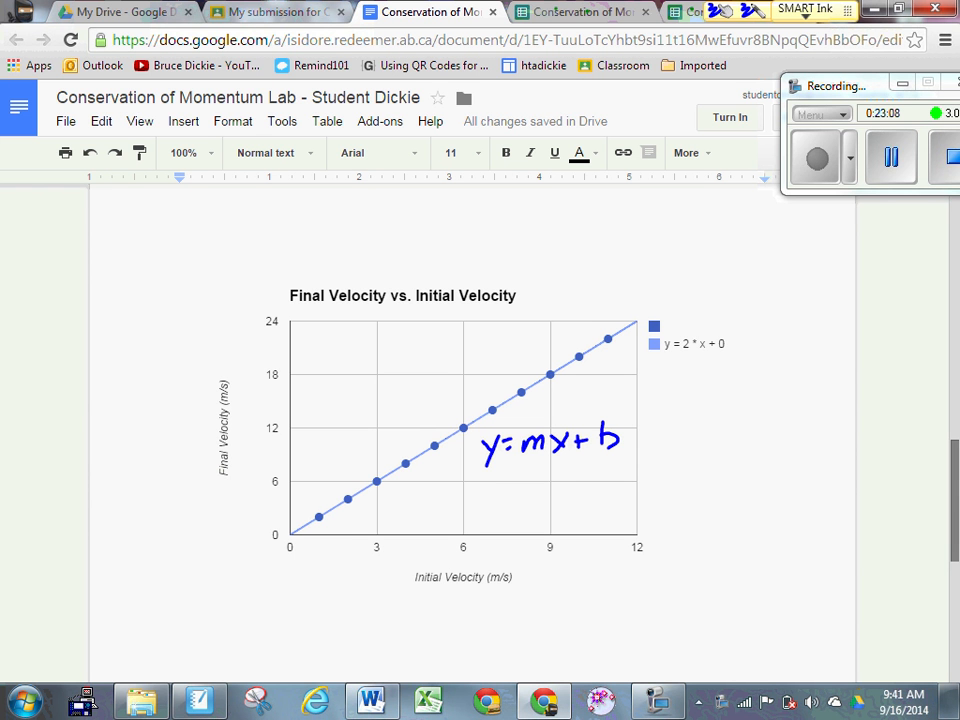
Step: Draw an arrow from y down to a vector vf followed by an equals colon
drag(486, 478, 470, 518)
mouse_move(460, 500)
mouse_down()
mouse_move(486, 508)
mouse_move(470, 539)
mouse_up()
mouse_move(474, 546)
mouse_down()
mouse_move(467, 565)
mouse_move(472, 530)
mouse_up()
drag(466, 526, 467, 534)
click(489, 536)
click(489, 542)
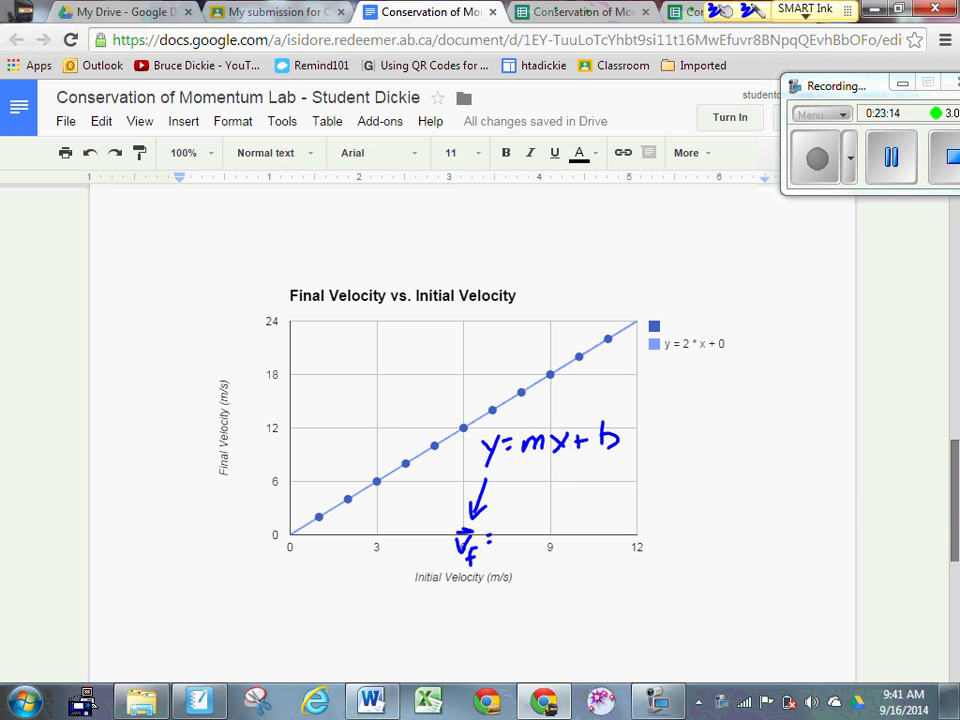
Step: Draw an arrow from m down to '(slope)' written beneath it
mouse_move(530, 455)
mouse_down()
mouse_move(528, 521)
mouse_move(538, 509)
mouse_move(503, 558)
mouse_move(513, 560)
mouse_up()
mouse_move(519, 543)
mouse_down()
mouse_move(519, 560)
mouse_move(526, 553)
mouse_up()
mouse_move(535, 542)
mouse_down()
mouse_move(536, 565)
mouse_move(548, 555)
mouse_up()
drag(549, 532, 551, 562)
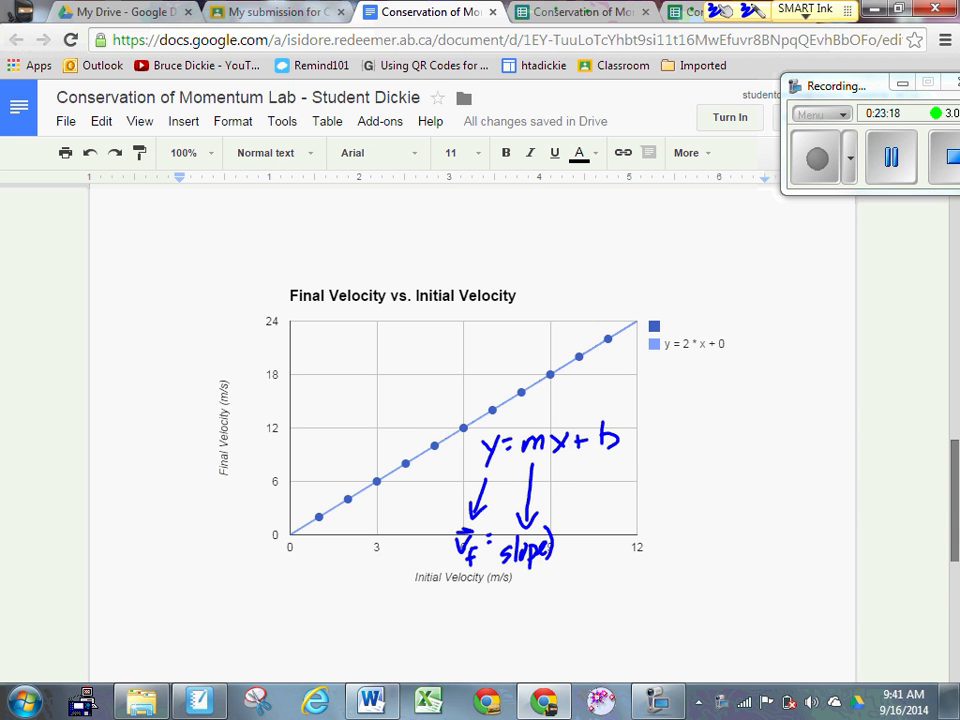
drag(501, 533, 499, 570)
Step: Arrow x down to vi and cross out b in y = mx + b
drag(559, 462, 575, 518)
mouse_move(562, 500)
mouse_down()
mouse_move(584, 500)
mouse_move(580, 563)
mouse_up()
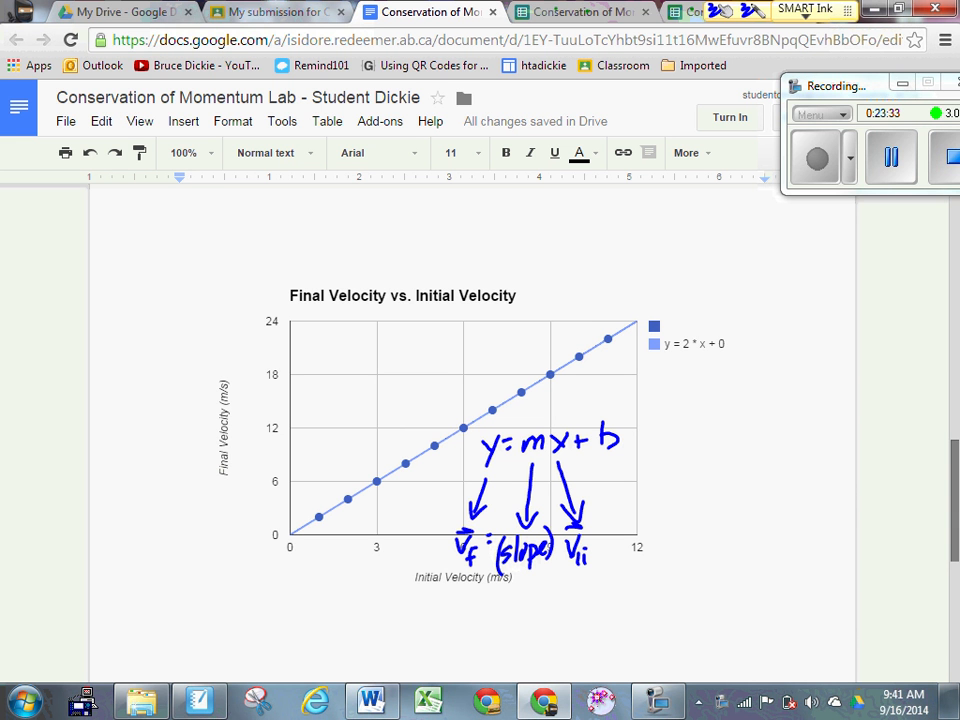
drag(579, 419, 627, 451)
drag(623, 404, 592, 458)
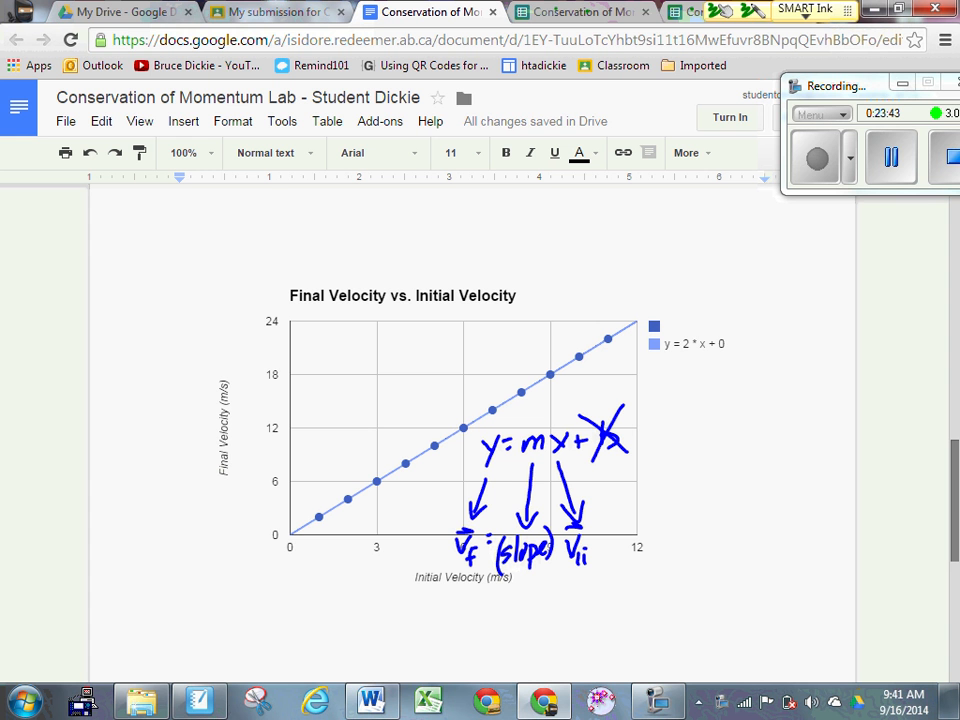
Step: Write Pi : Pf in green ink to the right of the chart
mouse_move(692, 424)
mouse_down()
mouse_move(692, 455)
mouse_move(695, 441)
mouse_up()
click(716, 425)
mouse_move(716, 433)
mouse_down()
mouse_move(716, 450)
mouse_move(744, 450)
mouse_up()
click(724, 426)
click(725, 434)
drag(744, 428, 760, 453)
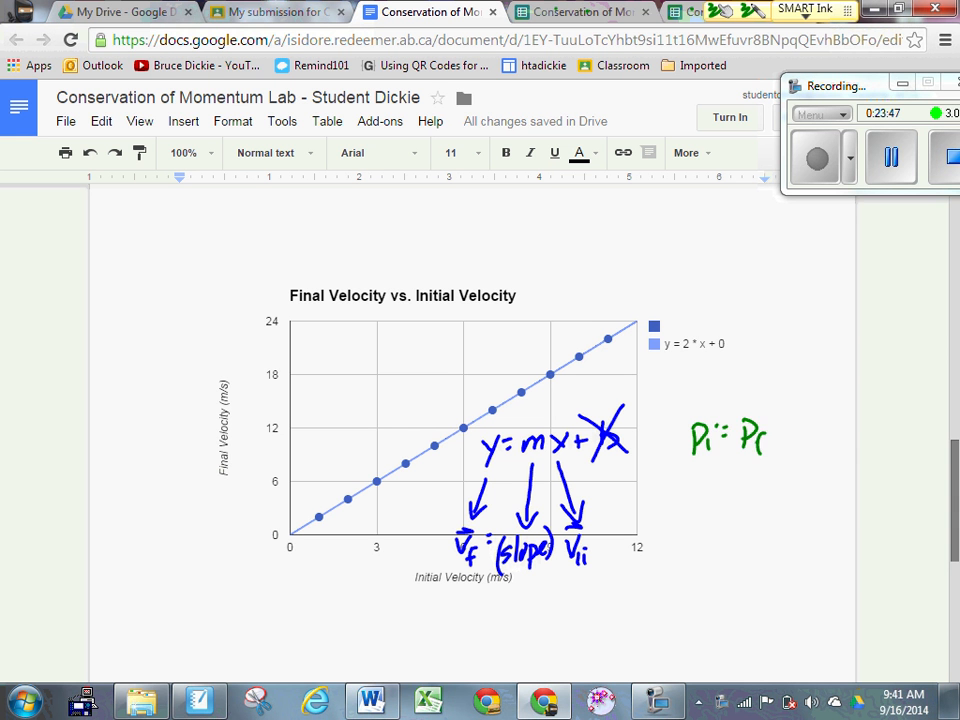
Step: Add vector bars to Pi = Pf and write m1v1i beneath it
drag(691, 403, 708, 403)
drag(741, 421, 755, 421)
drag(677, 480, 698, 496)
mouse_move(702, 485)
mouse_down()
mouse_move(702, 496)
mouse_move(718, 479)
mouse_up()
mouse_move(723, 485)
mouse_down()
mouse_move(734, 503)
mouse_move(726, 465)
mouse_up()
drag(720, 461, 752, 481)
Step: Complete the momentum line as m1v1i + 0 = m vf
mouse_move(745, 472)
mouse_down()
mouse_move(745, 490)
mouse_move(762, 472)
mouse_up()
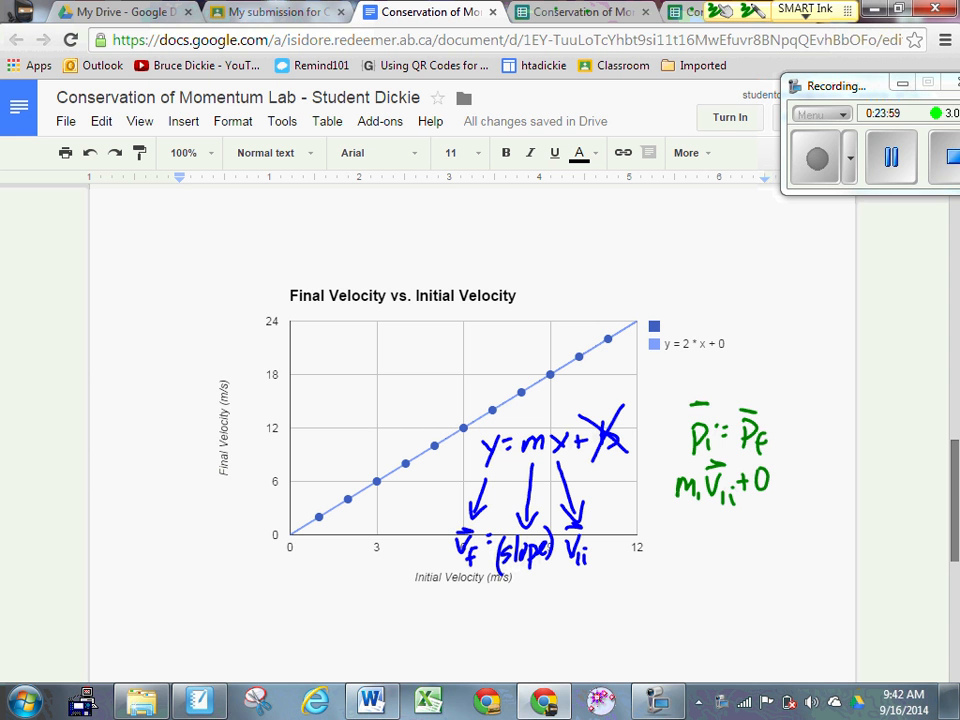
drag(775, 480, 787, 478)
drag(775, 487, 787, 486)
mouse_move(796, 474)
mouse_down()
mouse_move(796, 488)
mouse_move(815, 488)
mouse_move(833, 471)
mouse_up()
mouse_move(841, 475)
mouse_down()
mouse_move(833, 495)
mouse_move(844, 485)
mouse_move(820, 462)
mouse_up()
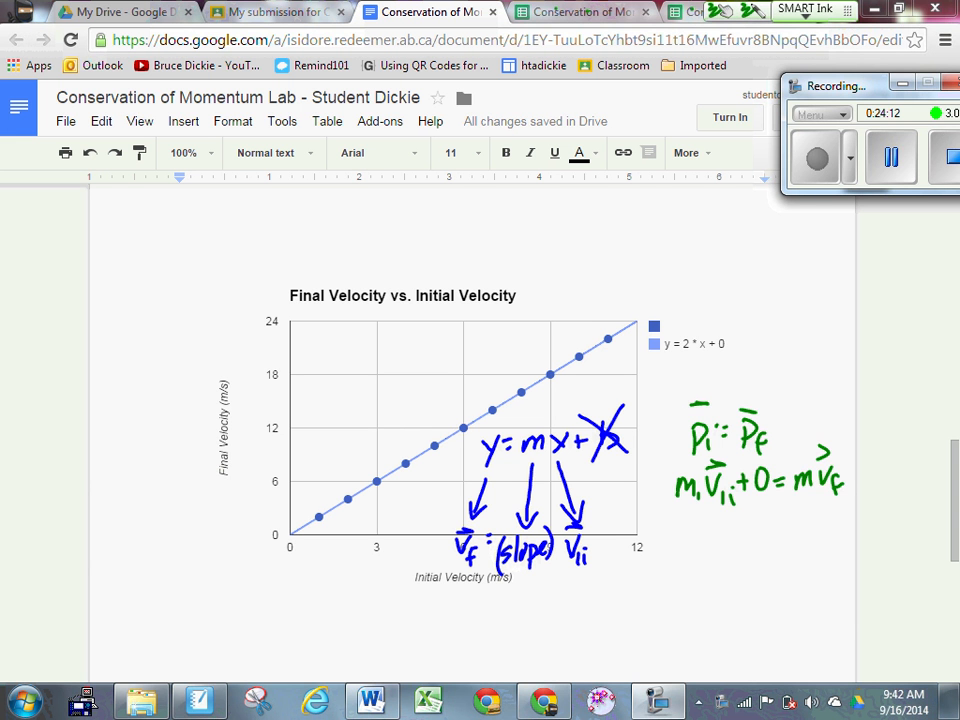
Step: Write the solved line vf = (m1/m) vi below the equation
mouse_move(673, 535)
mouse_down()
mouse_move(692, 548)
mouse_move(690, 563)
mouse_move(693, 527)
mouse_move(710, 545)
mouse_move(764, 551)
mouse_up()
click(755, 544)
mouse_move(716, 570)
mouse_down()
mouse_move(716, 586)
mouse_move(741, 586)
mouse_up()
drag(776, 535, 790, 534)
mouse_move(797, 545)
mouse_down()
mouse_move(798, 556)
mouse_move(792, 528)
mouse_up()
click(797, 540)
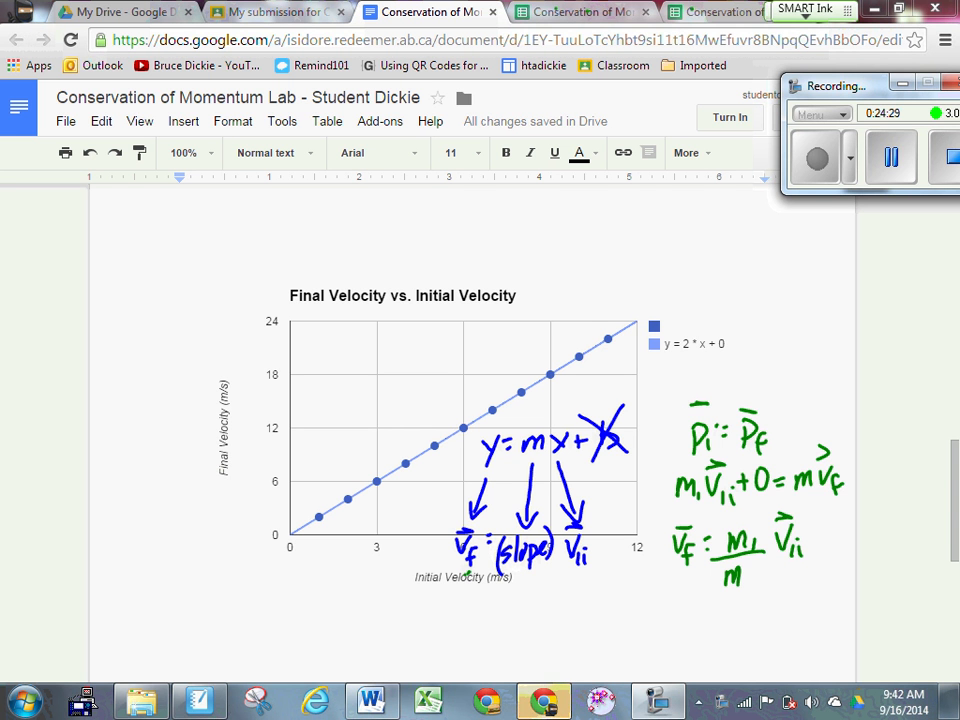
Step: Cross out vf and vi in both equations with red ink
drag(485, 527, 436, 582)
drag(701, 515, 662, 564)
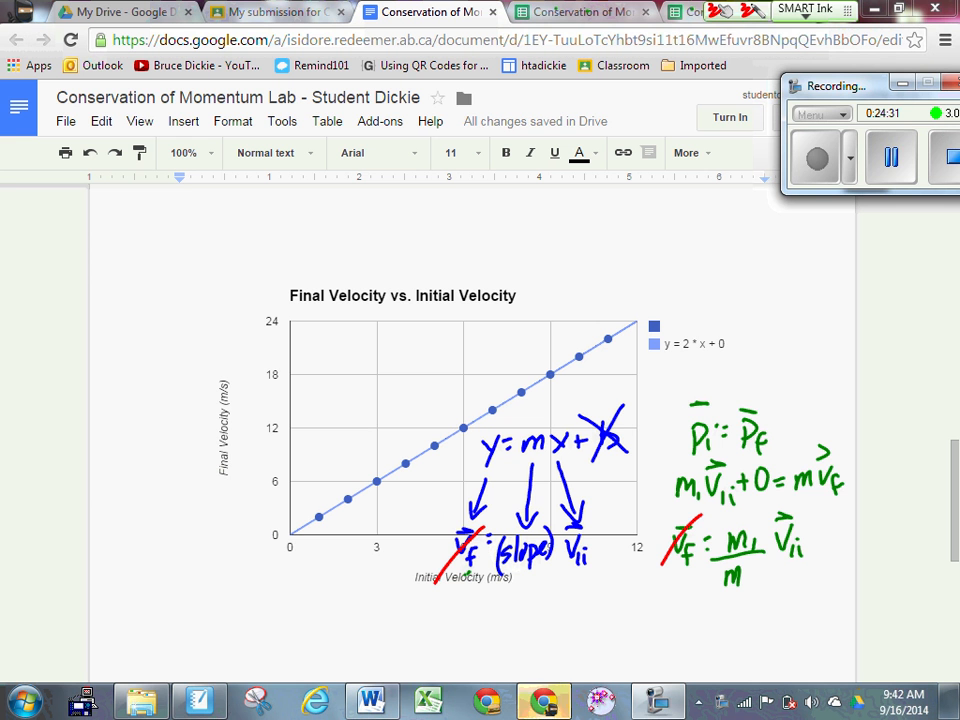
drag(608, 514, 560, 580)
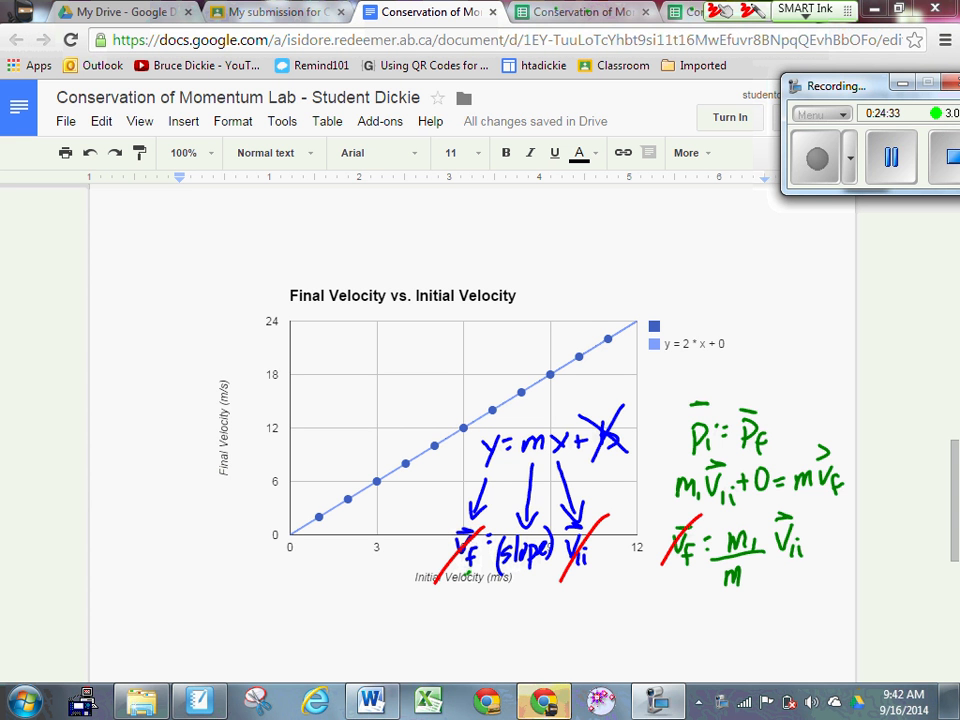
drag(826, 510, 765, 571)
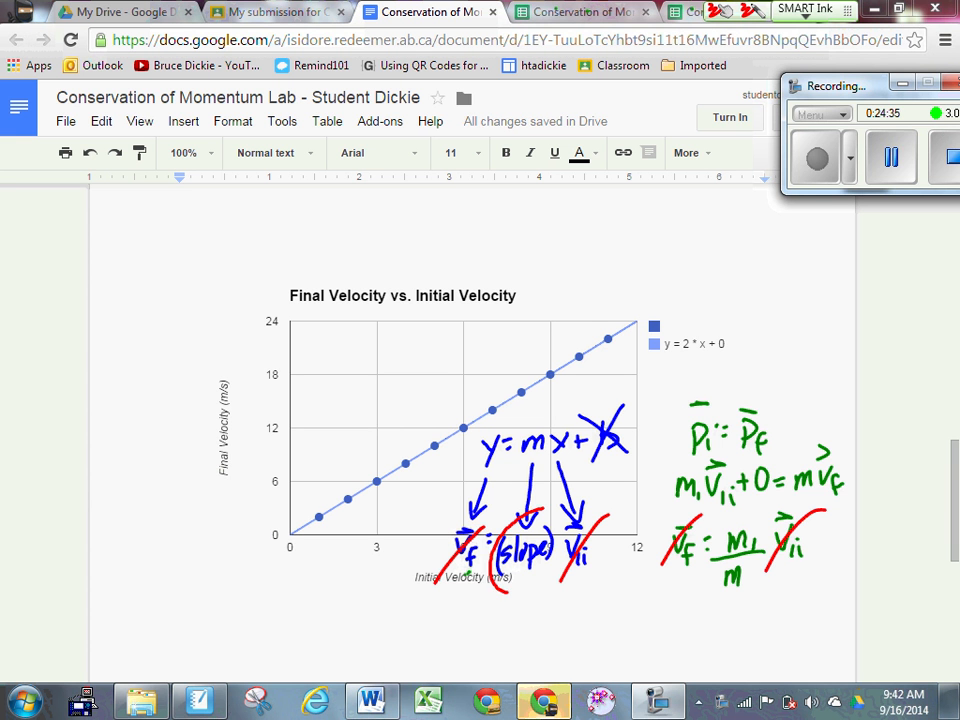
Step: Circle (slope) in red and write slope = m1/m below the chart
mouse_move(530, 515)
mouse_down()
mouse_move(556, 522)
mouse_move(540, 512)
mouse_up()
mouse_move(724, 520)
mouse_down()
mouse_move(738, 515)
mouse_move(768, 545)
mouse_up()
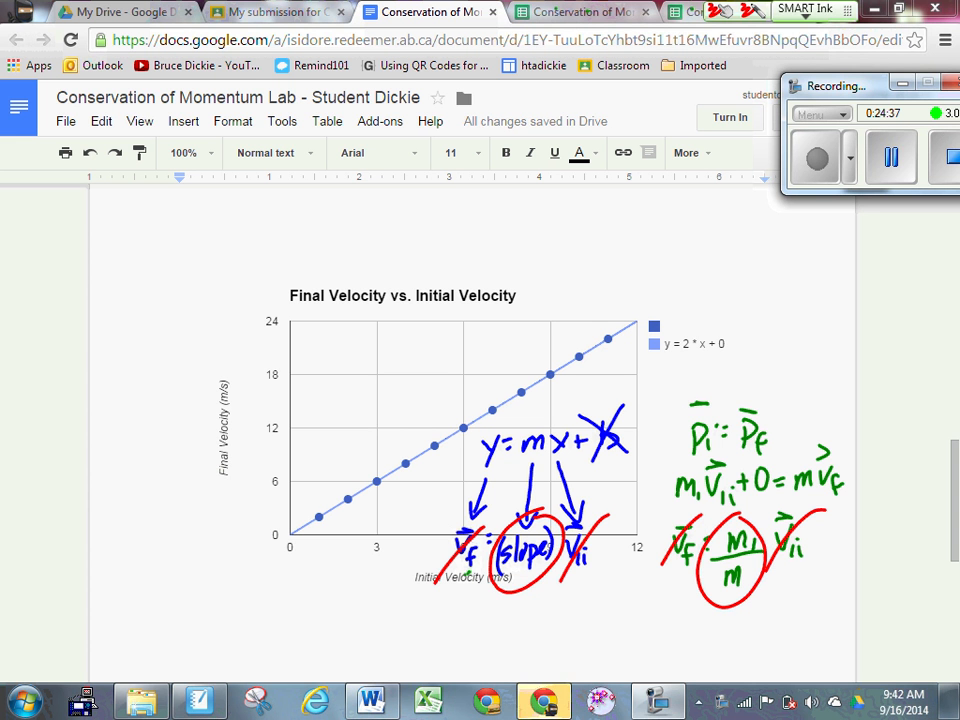
drag(576, 633, 561, 656)
mouse_move(587, 625)
mouse_down()
mouse_move(580, 656)
mouse_move(591, 642)
mouse_up()
mouse_move(600, 639)
mouse_down()
mouse_move(599, 661)
mouse_move(680, 646)
mouse_move(662, 654)
mouse_move(690, 650)
mouse_move(693, 668)
mouse_up()
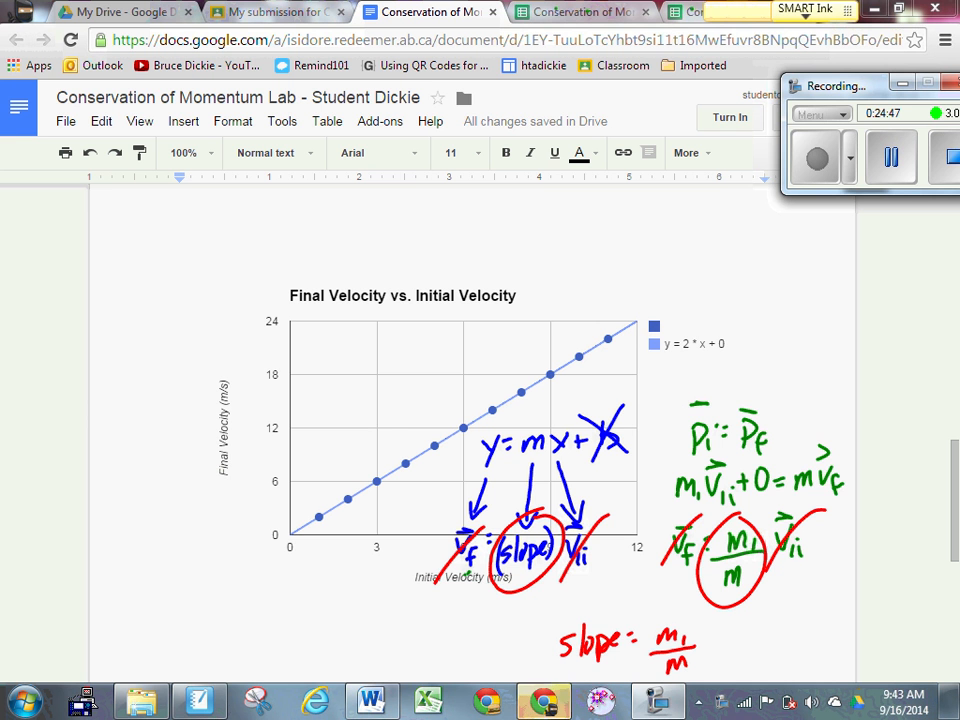
Step: In black, circle 'slope =', the legend's 2 and the m1/m fraction, adding small dots
mouse_move(596, 600)
mouse_down()
mouse_move(548, 668)
mouse_move(600, 598)
mouse_up()
drag(494, 652, 519, 648)
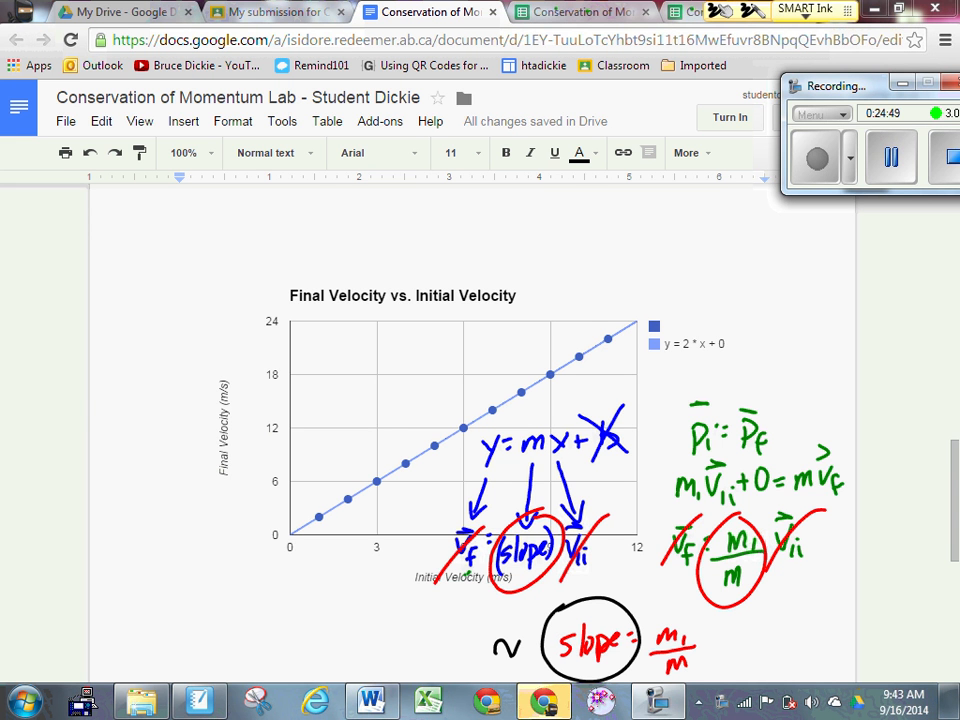
drag(697, 330, 682, 366)
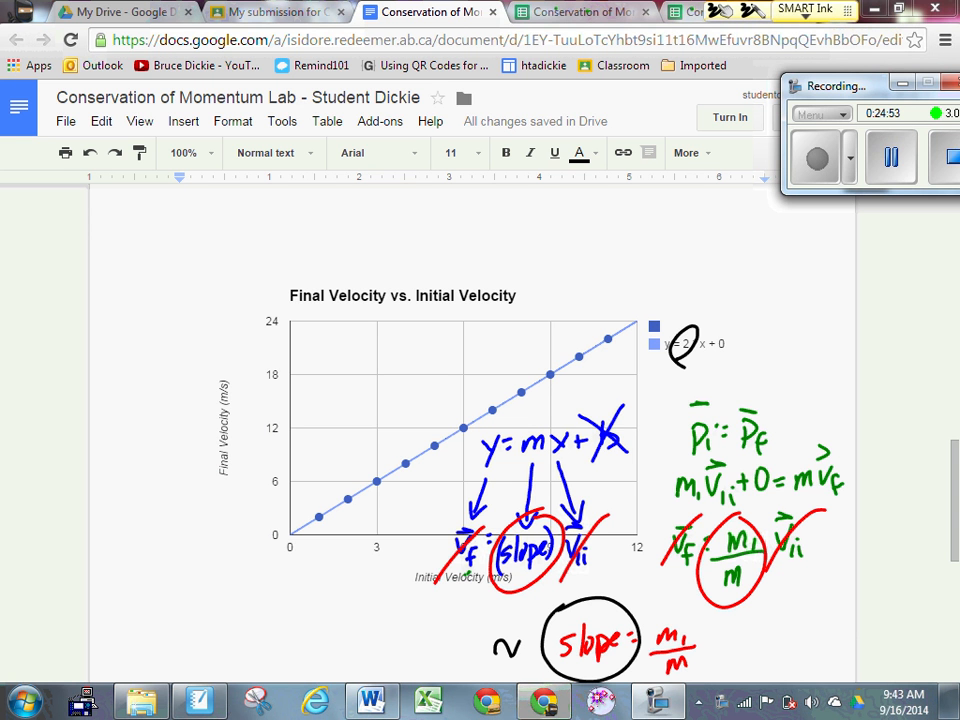
mouse_move(676, 618)
mouse_down()
mouse_move(656, 655)
mouse_move(690, 617)
mouse_move(767, 627)
mouse_up()
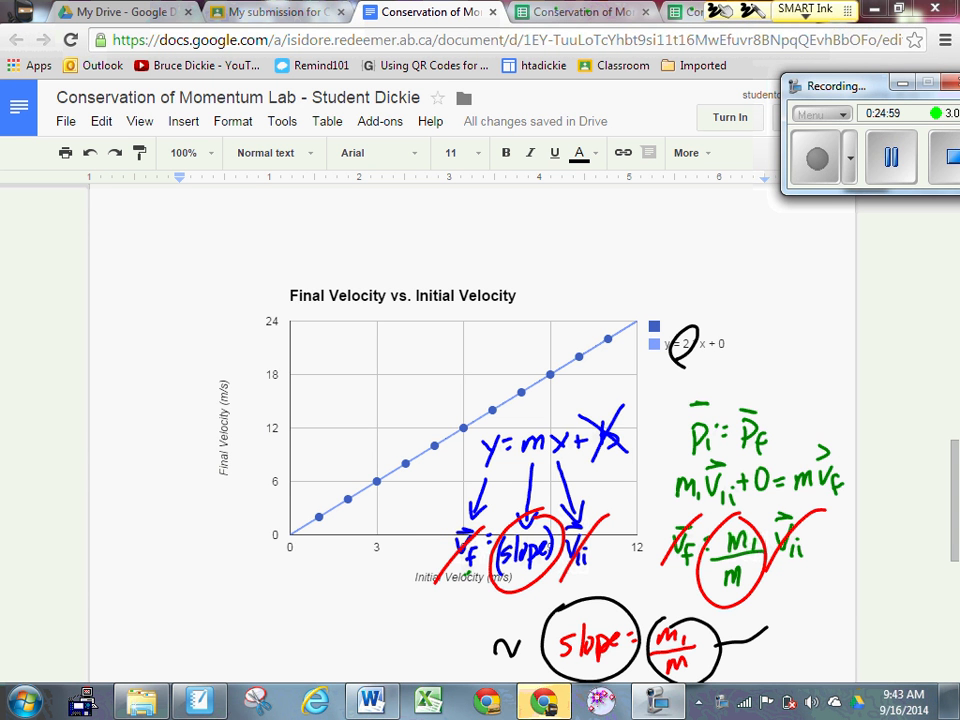
click(533, 644)
click(763, 652)
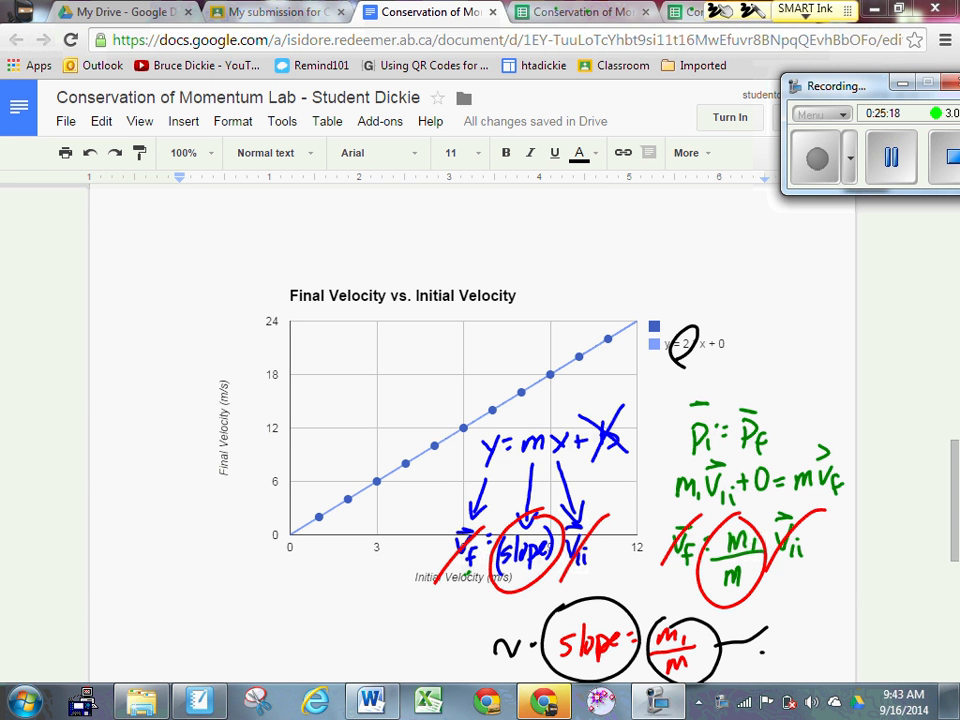
Step: Add a therefore sign before Pi = Pf
click(683, 443)
click(680, 437)
click(678, 430)
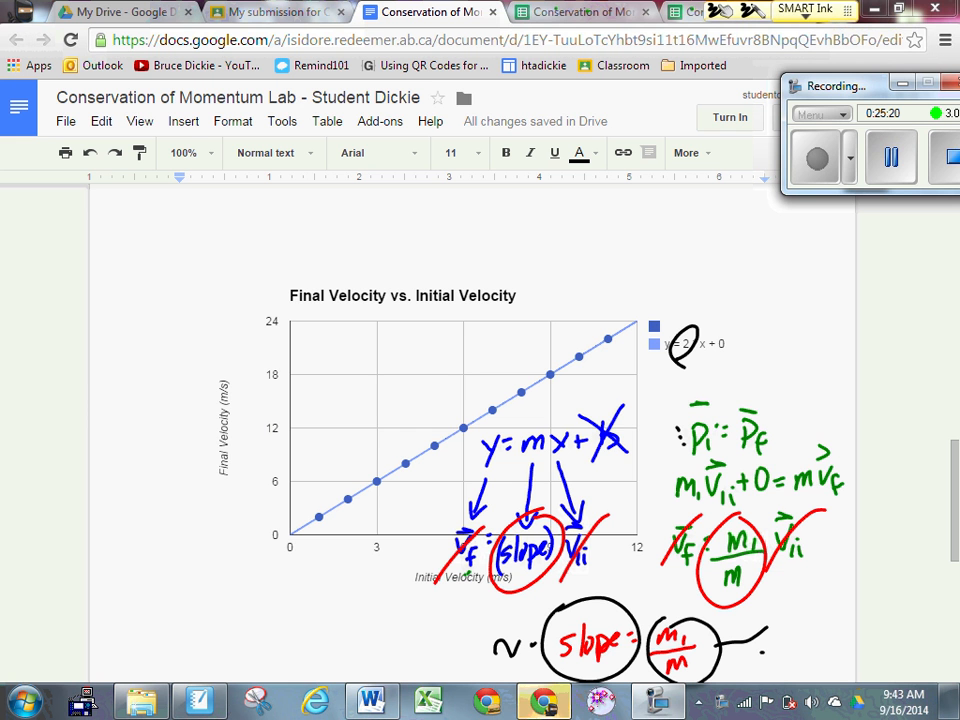